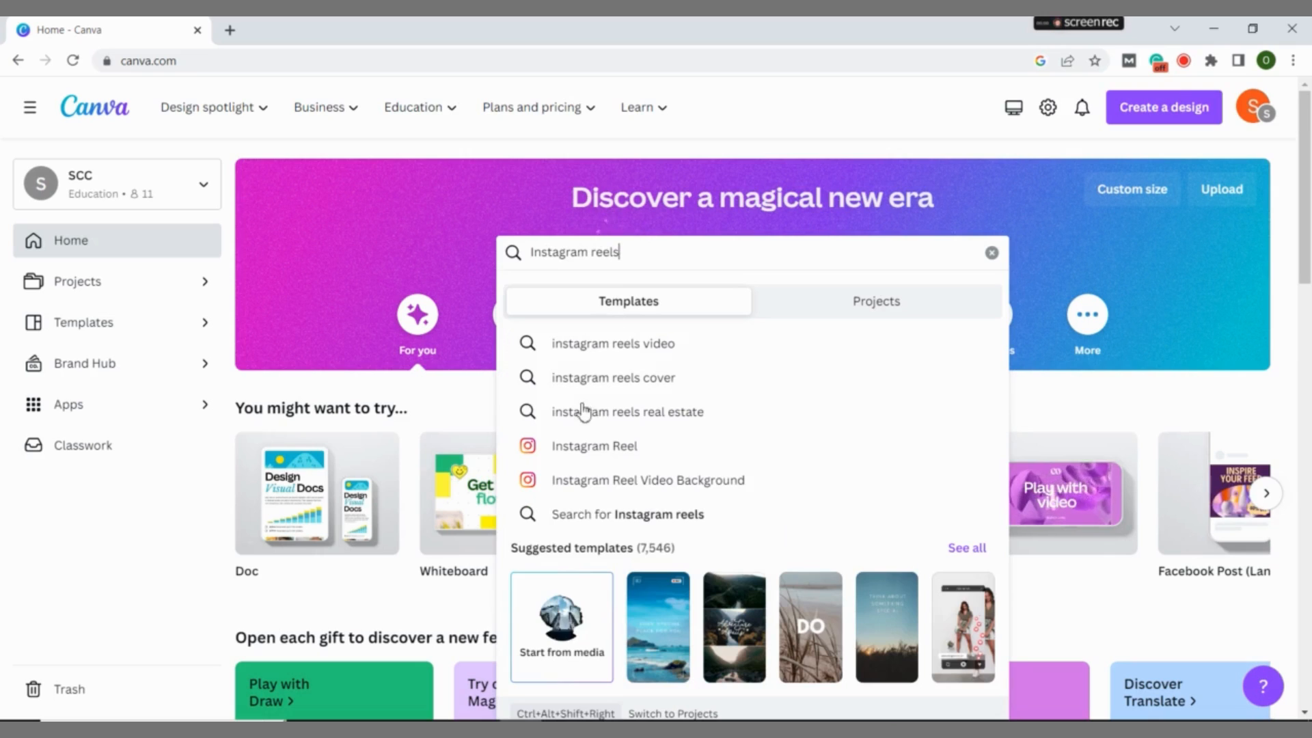
- Browse the Instagram Reel template category and create a blank Instagram Reel design
{"action": "left_click", "coordinate": [593, 451]}
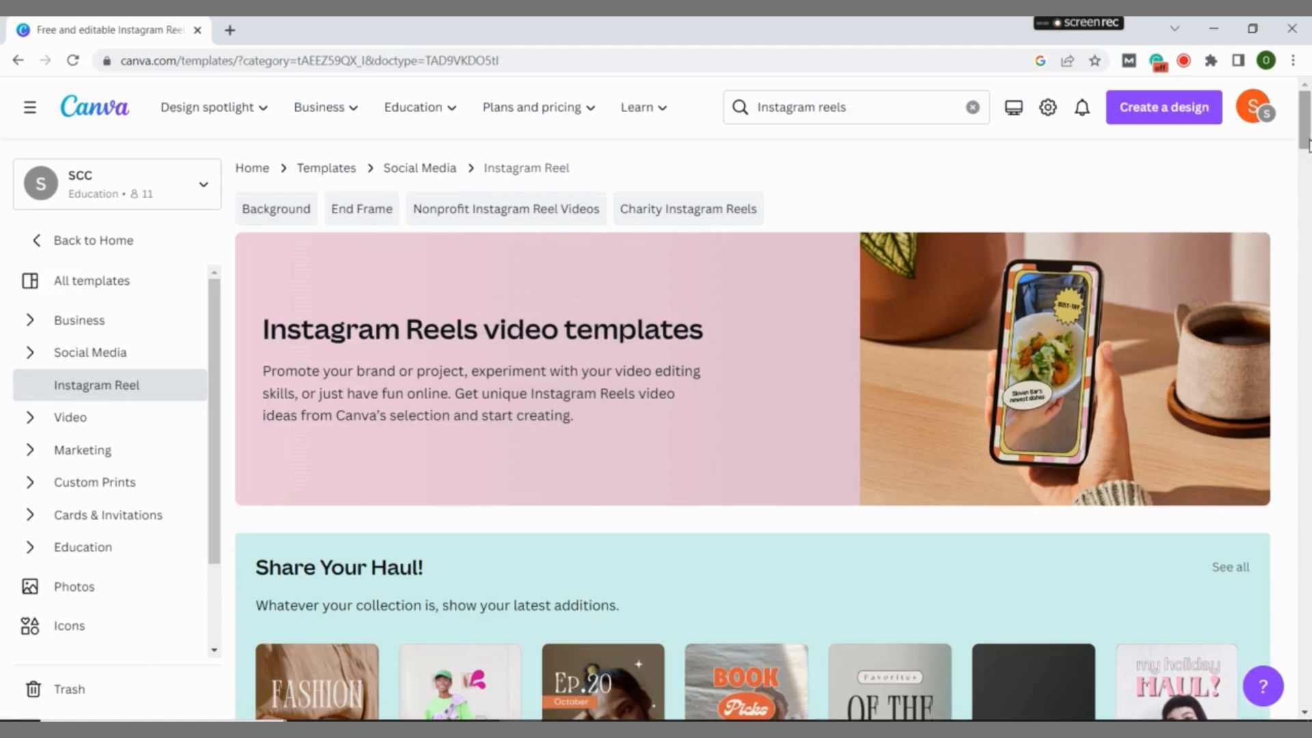
{"action": "scroll", "coordinate": [1311, 180], "scroll_direction": "down", "scroll_amount": 2}
{"action": "scroll", "coordinate": [1311, 179], "scroll_direction": "down", "scroll_amount": 9}
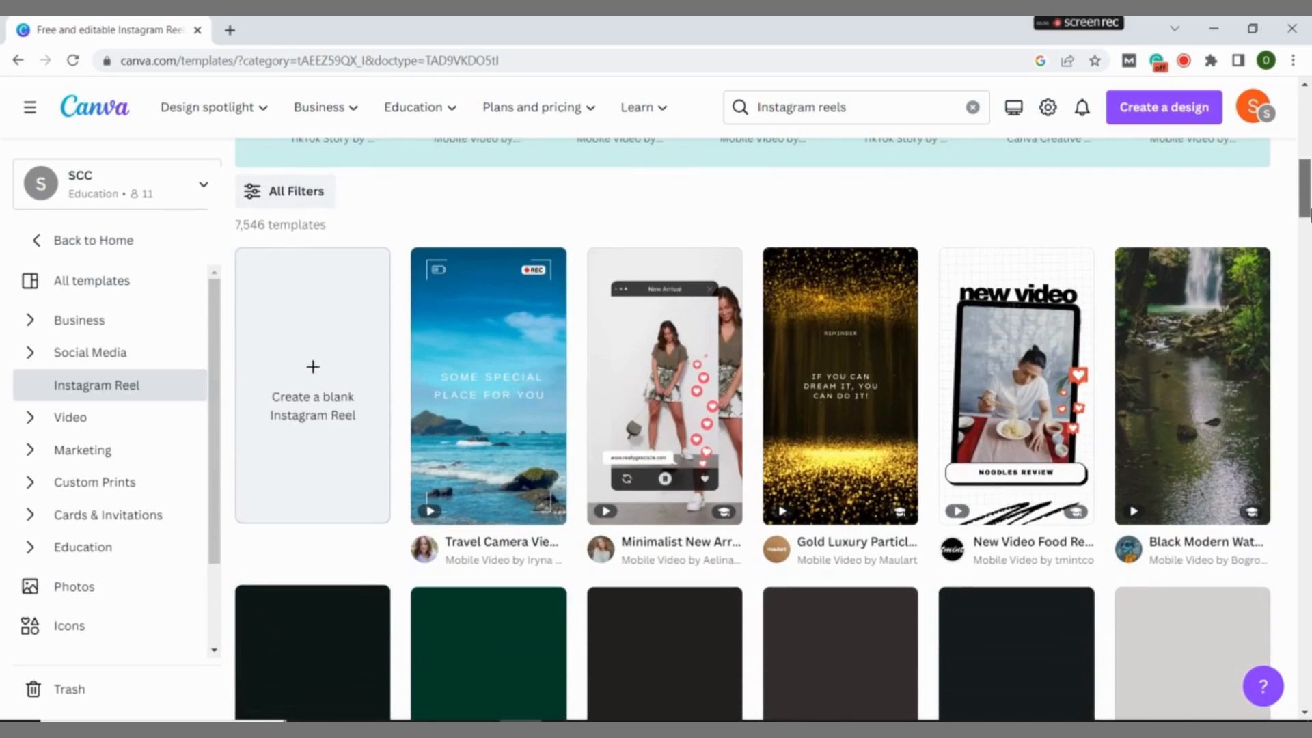
{"action": "mouse_move", "coordinate": [646, 110]}
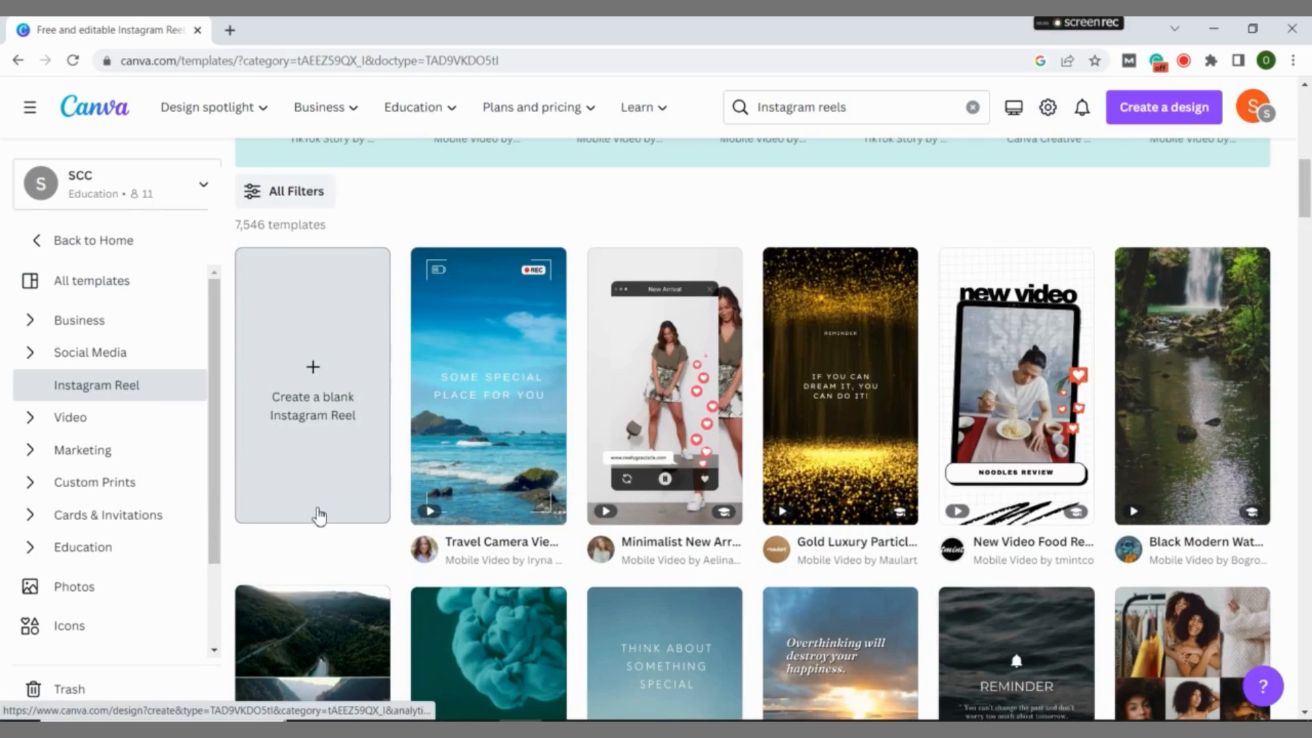
{"action": "left_click", "coordinate": [323, 449]}
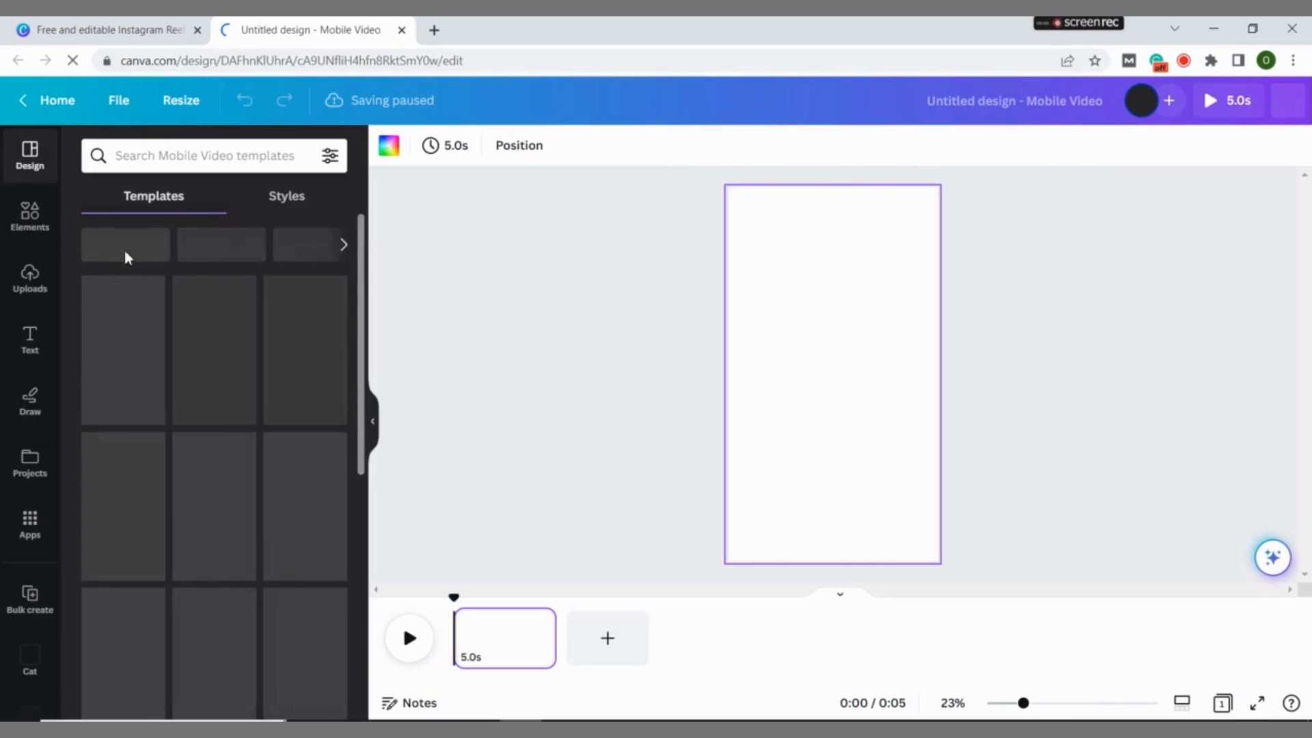
- Search the elements library for "beach" and show only the video results
{"action": "left_click", "coordinate": [29, 229]}
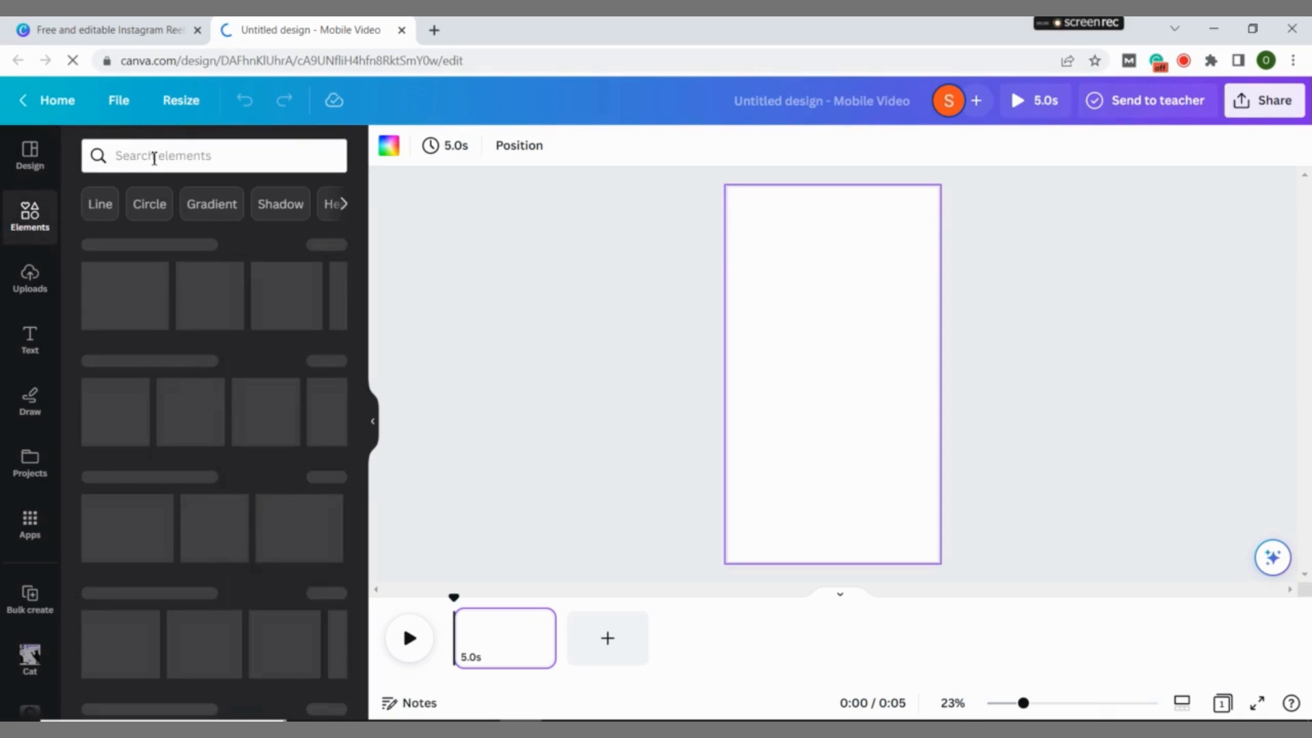
{"action": "left_click", "coordinate": [153, 156]}
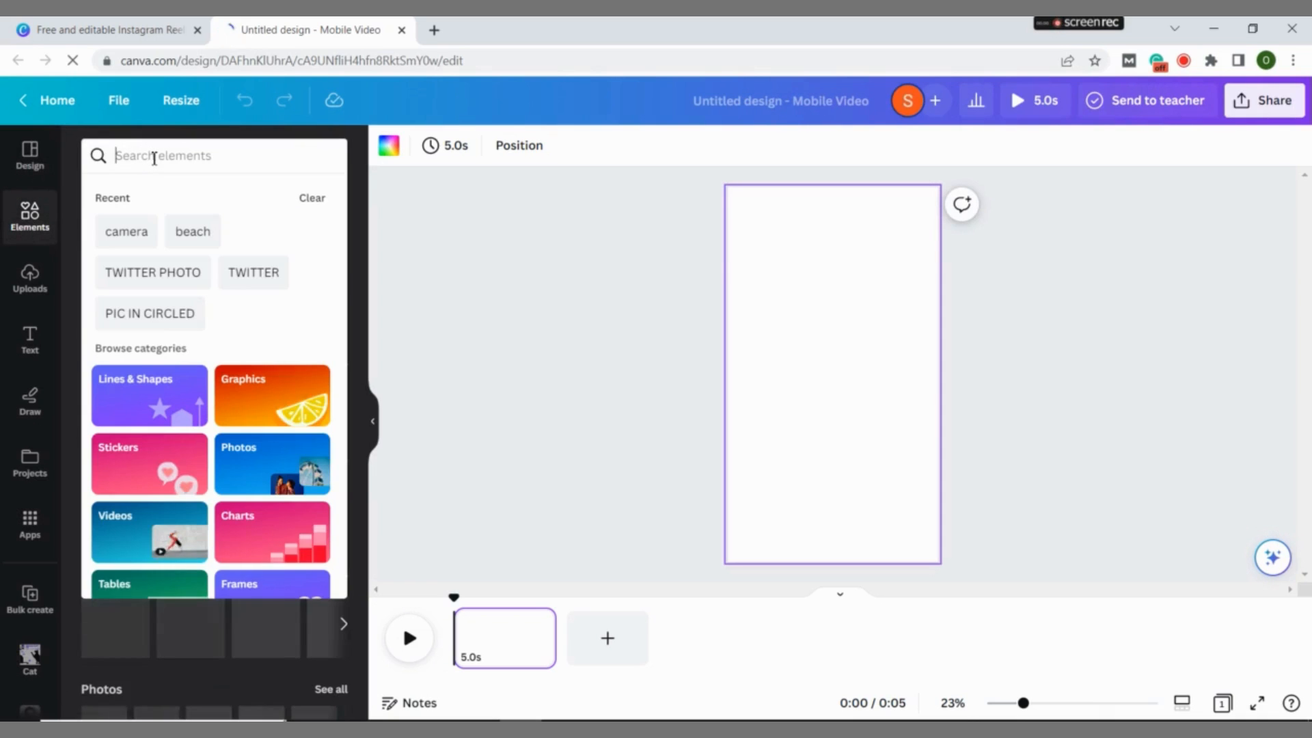
{"action": "type", "text": "beach"}
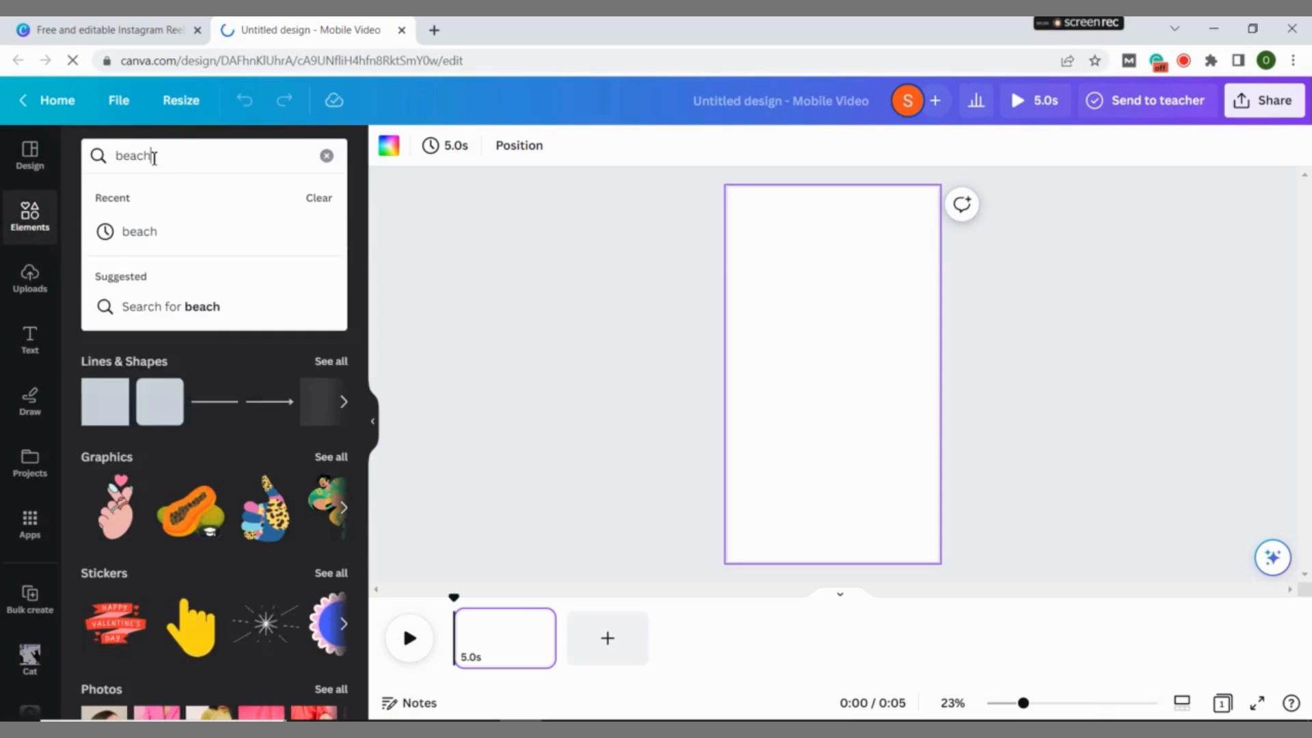
{"action": "key", "text": "Return"}
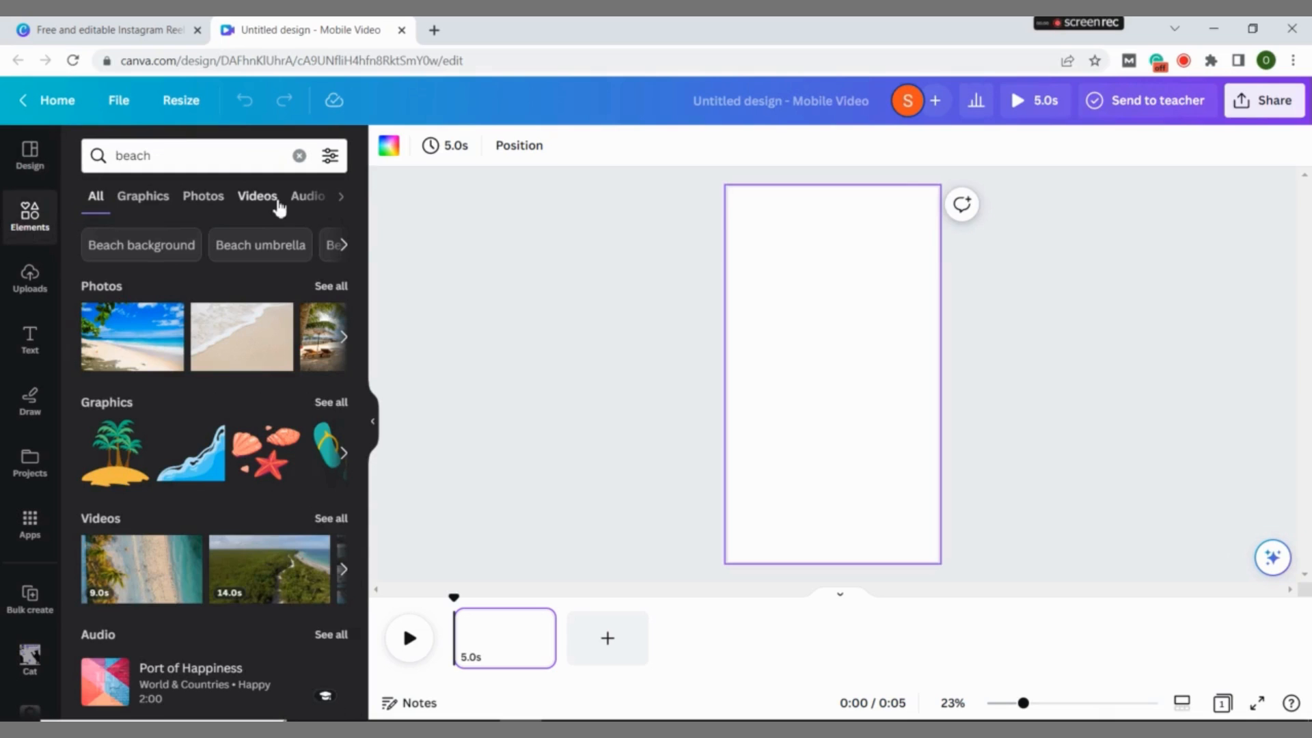
{"action": "left_click", "coordinate": [259, 203]}
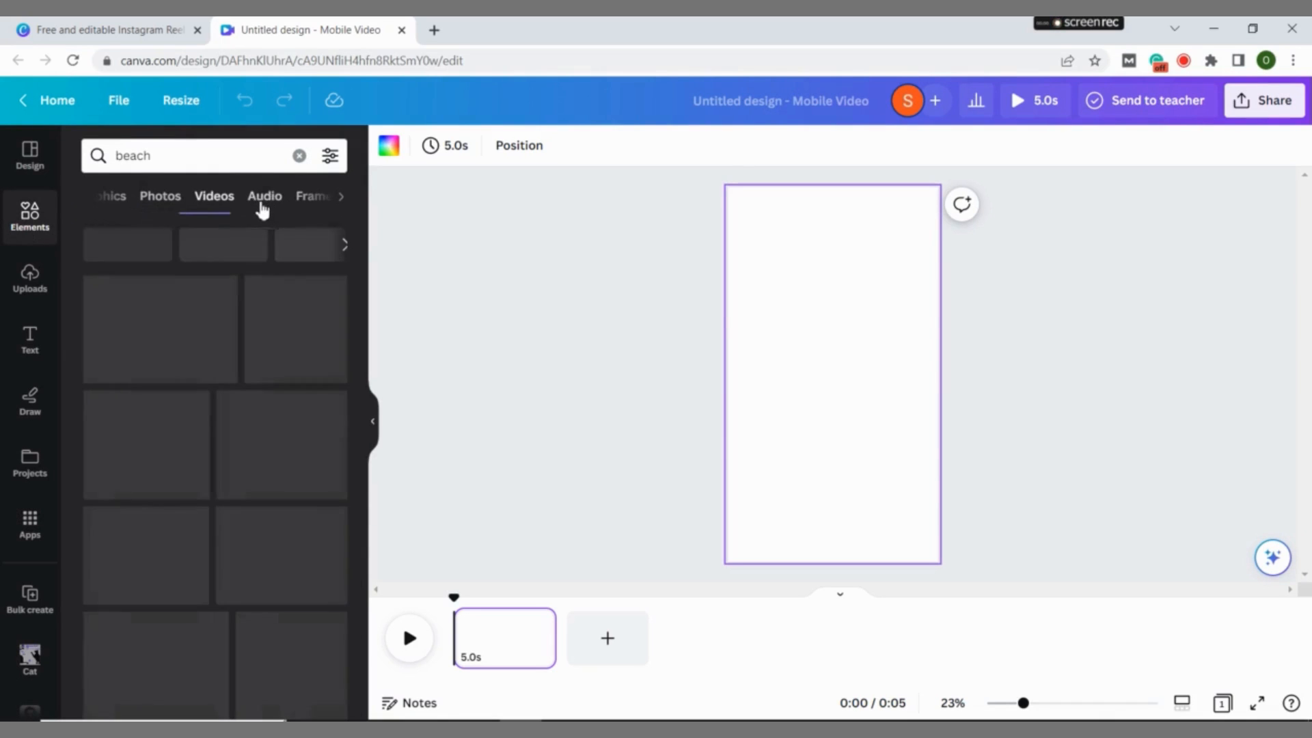
- Filter the beach videos to vertical orientation and free price
{"action": "left_click", "coordinate": [330, 159]}
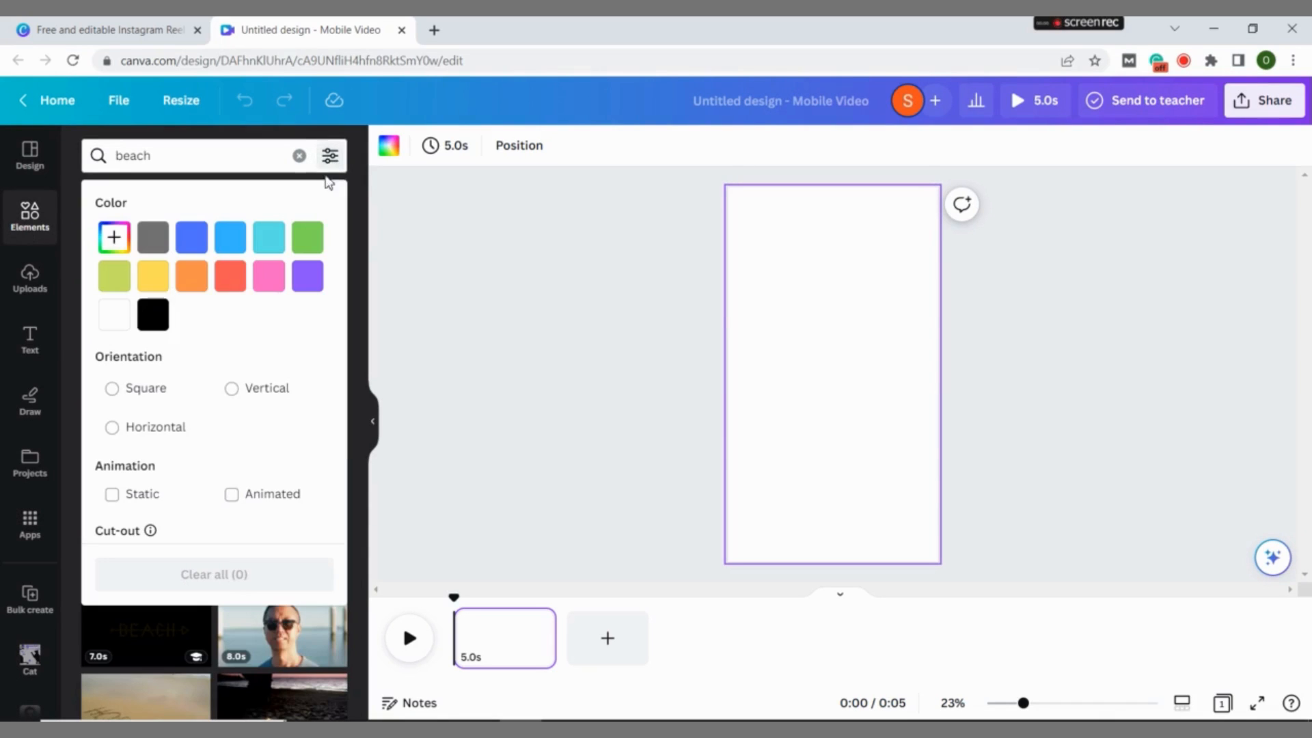
{"action": "left_click", "coordinate": [235, 388]}
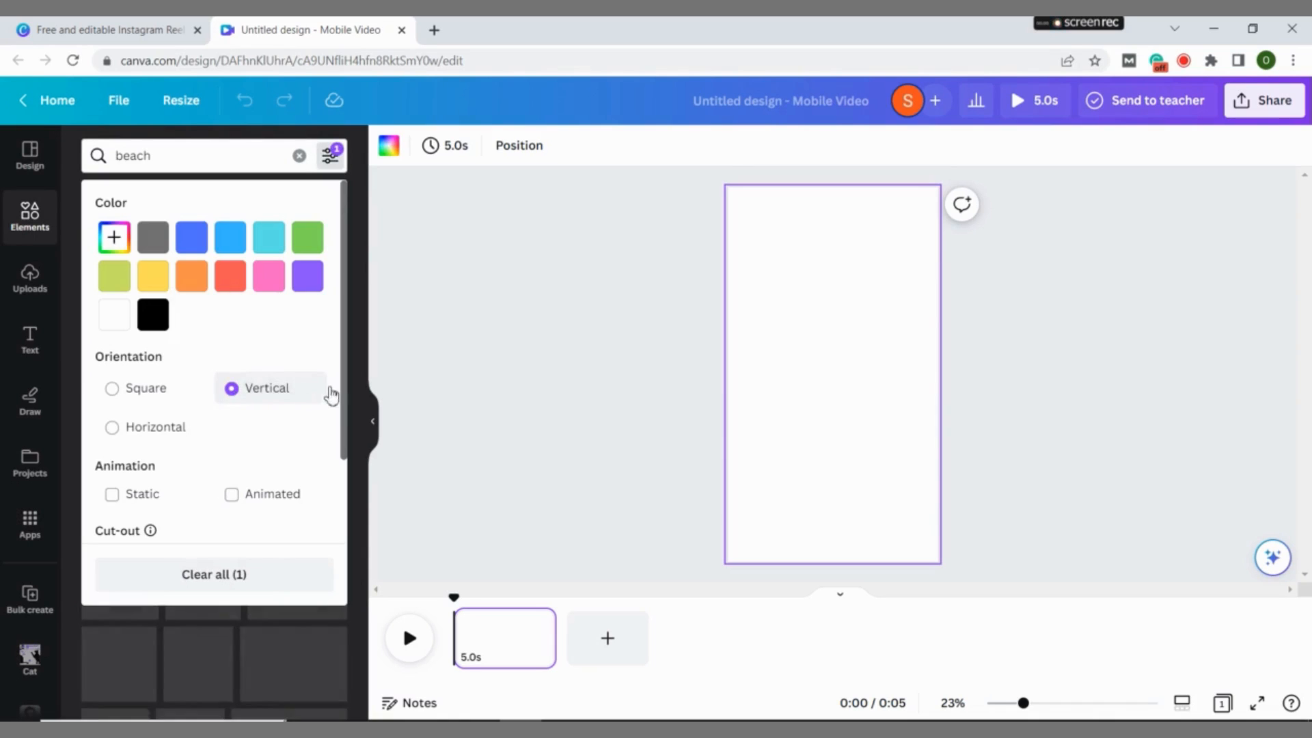
{"action": "scroll", "coordinate": [345, 389], "scroll_direction": "down", "scroll_amount": 1}
{"action": "scroll", "coordinate": [358, 490], "scroll_direction": "down", "scroll_amount": 1}
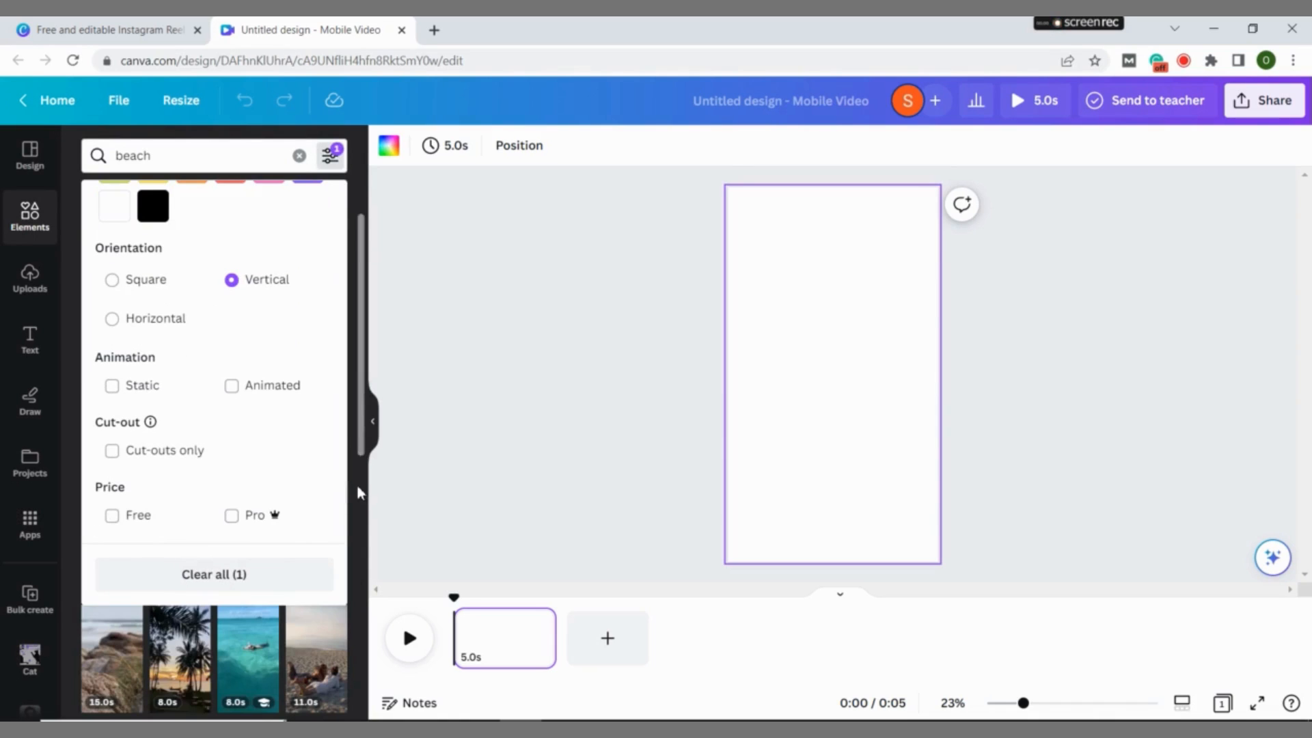
{"action": "left_click", "coordinate": [114, 520]}
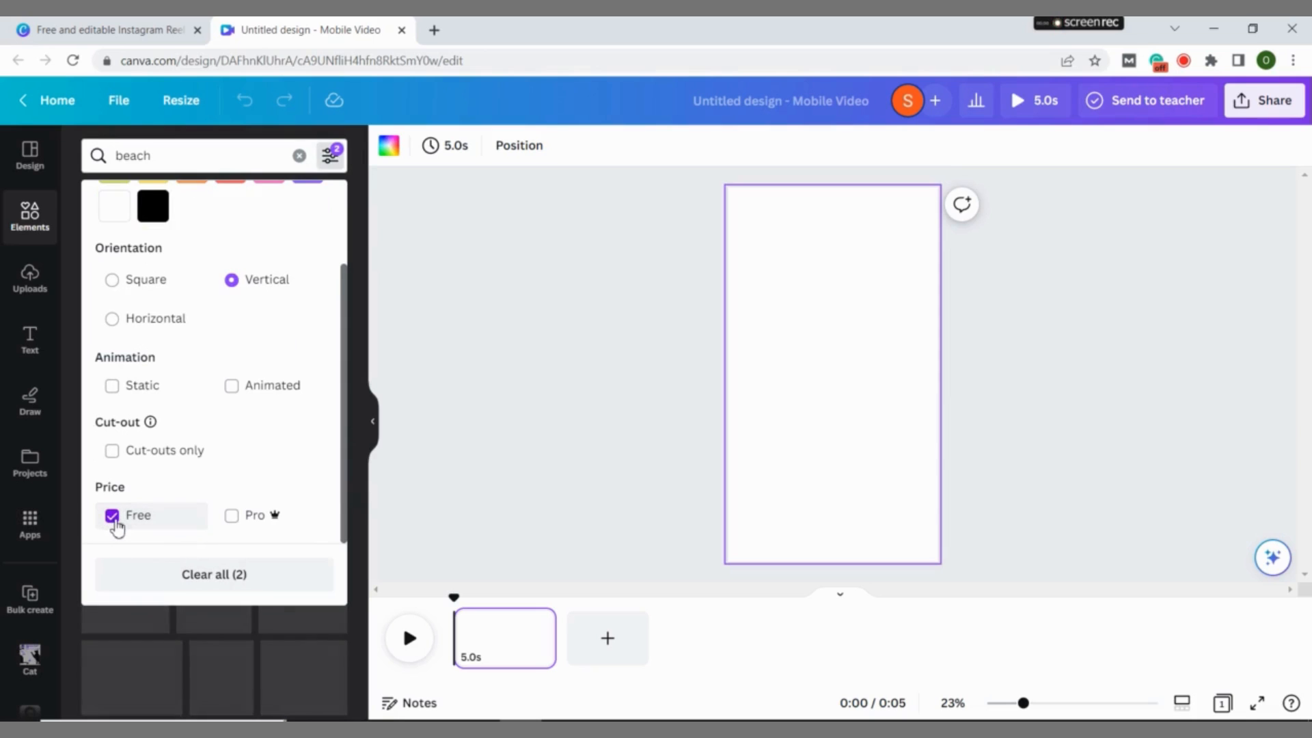
{"action": "left_click", "coordinate": [430, 409]}
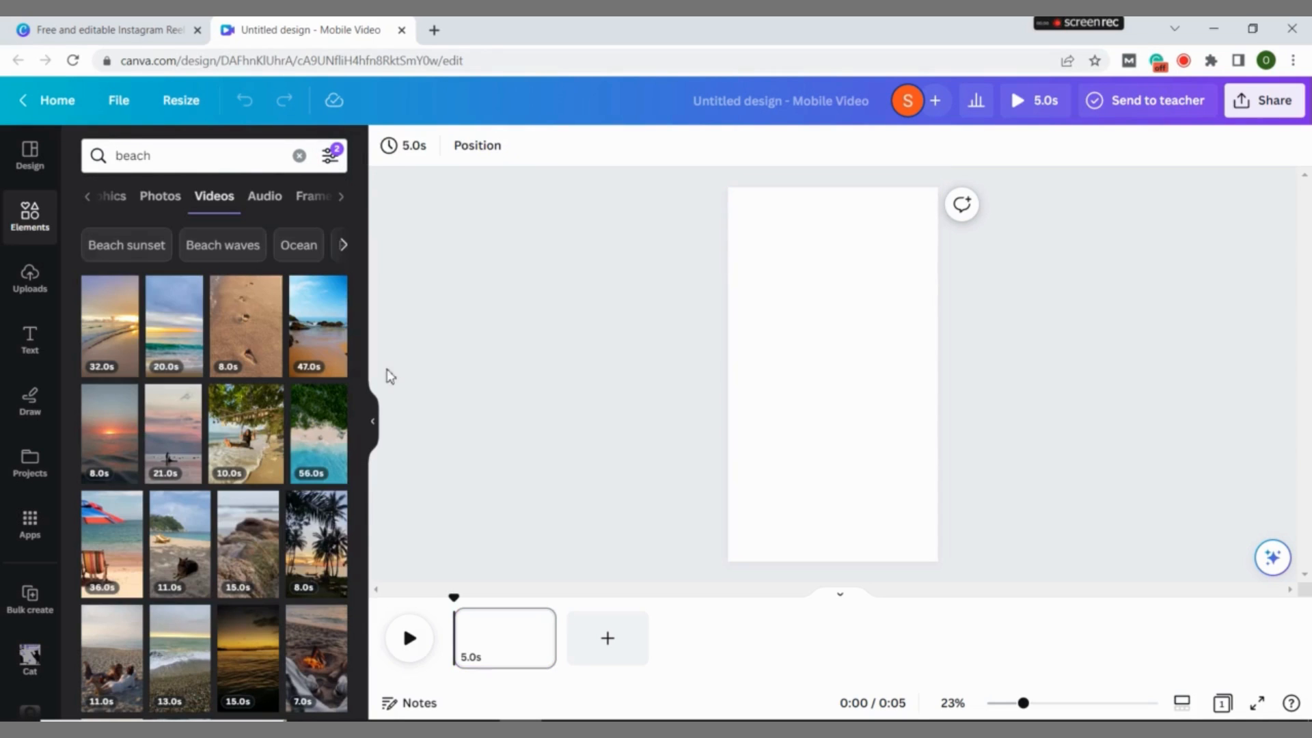
- Add the 32-second beach sunset video to the page and enlarge it to about 1,152 by 2,022 to cover the page
{"action": "left_click", "coordinate": [103, 350]}
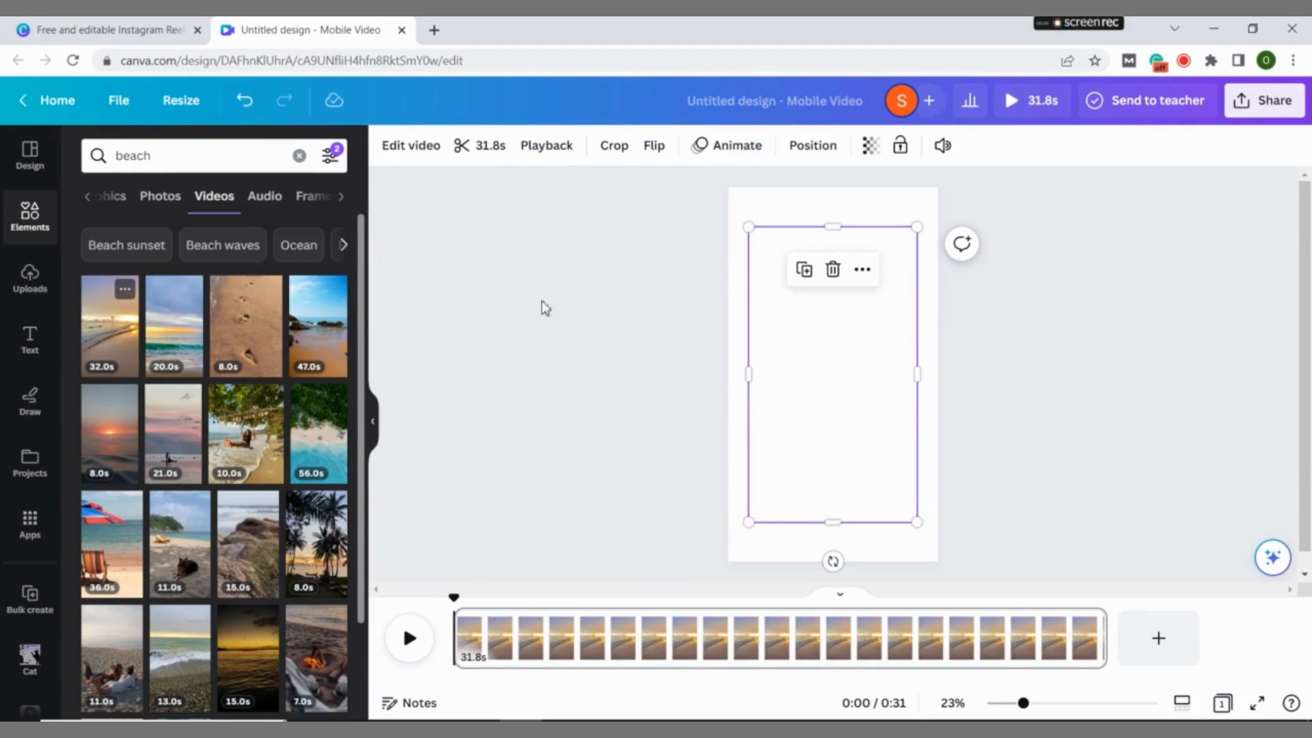
{"action": "left_click_drag", "start_coordinate": [747, 226], "coordinate": [721, 178]}
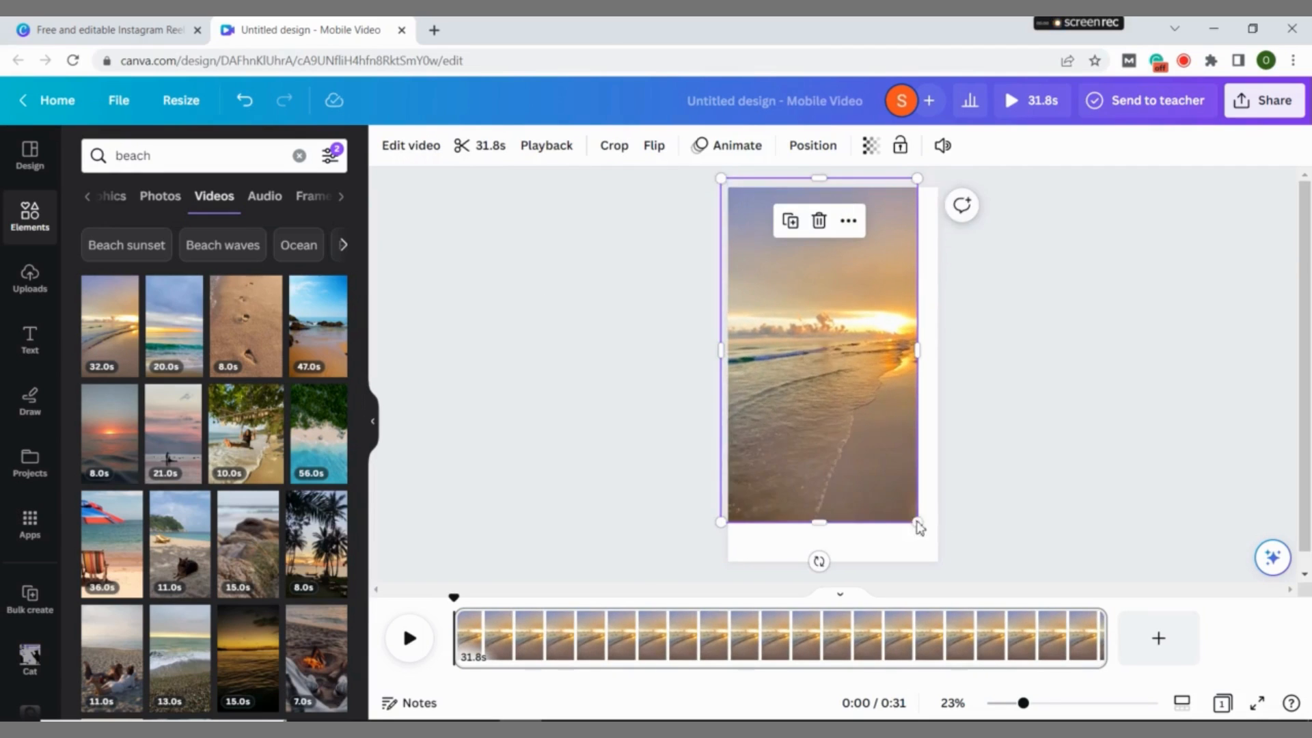
{"action": "left_click_drag", "start_coordinate": [919, 528], "coordinate": [950, 574]}
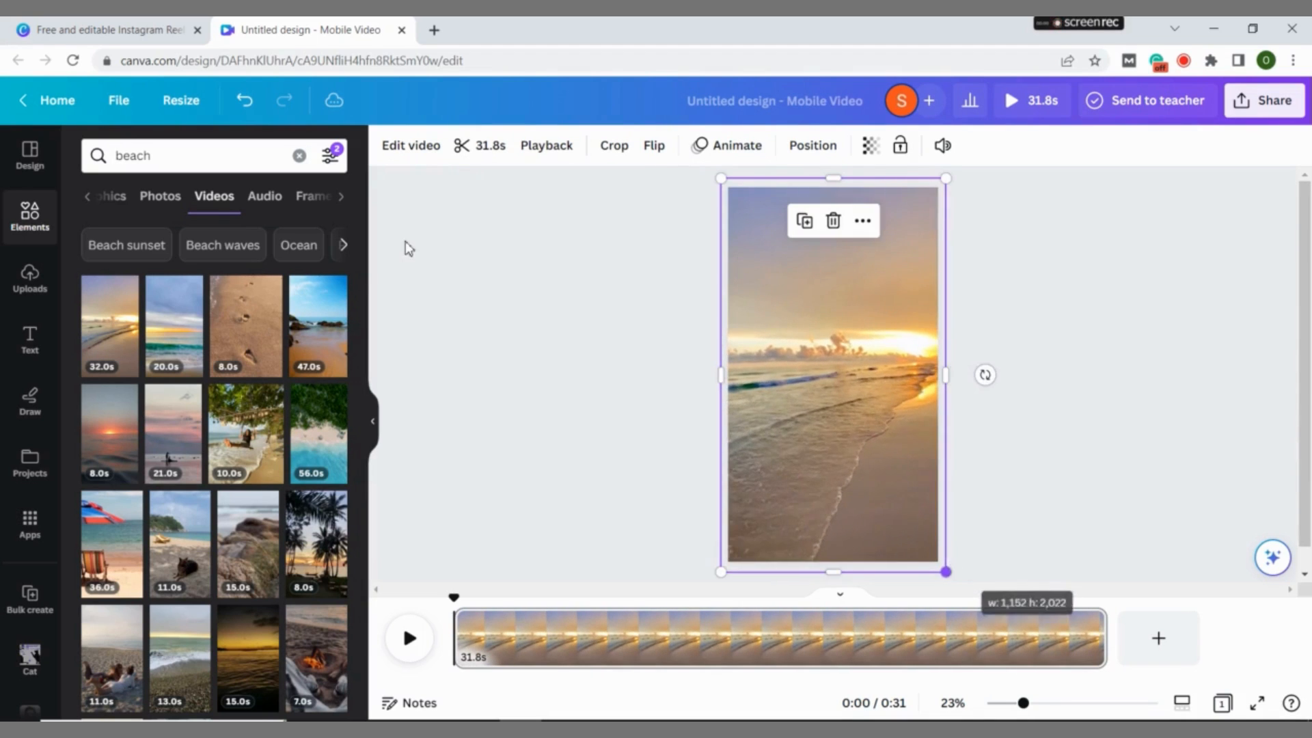
- Add a second page and apply the Travel Camera View Instagram Reels Video template to it
{"action": "left_click", "coordinate": [30, 156]}
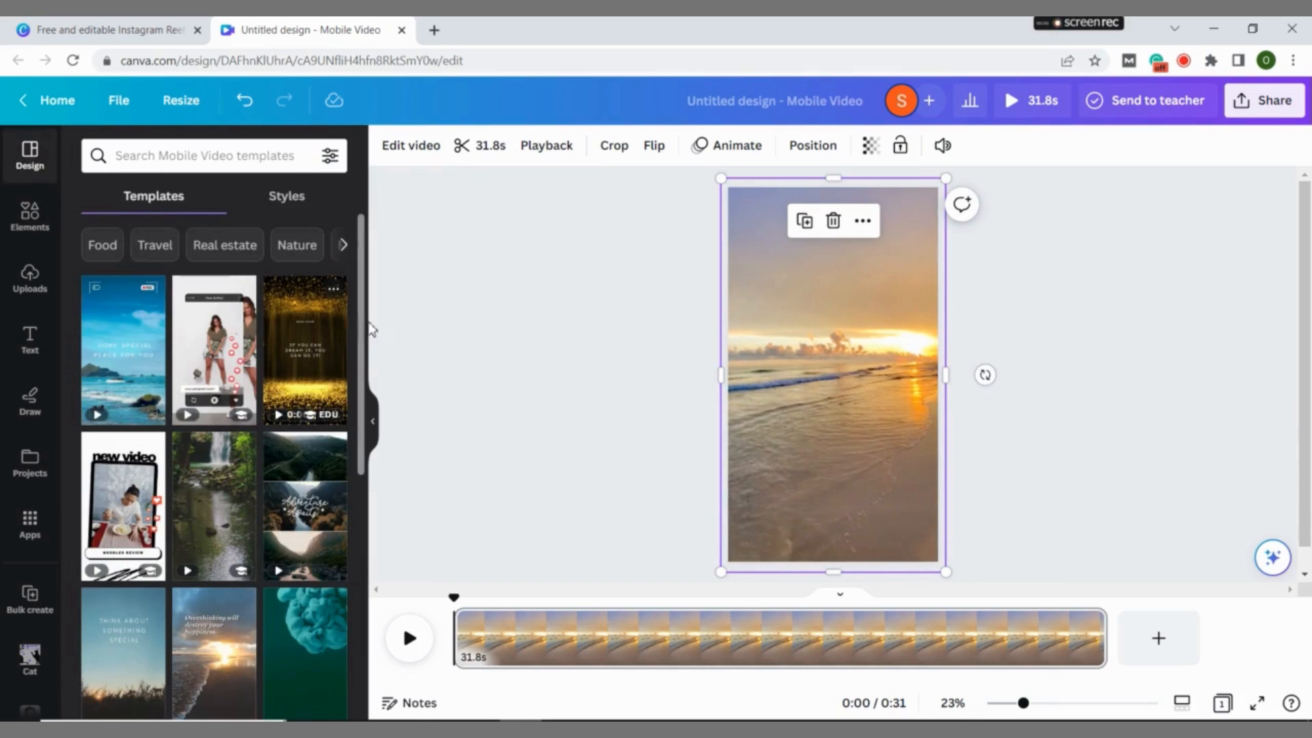
{"action": "scroll", "coordinate": [372, 410], "scroll_direction": "down", "scroll_amount": 3}
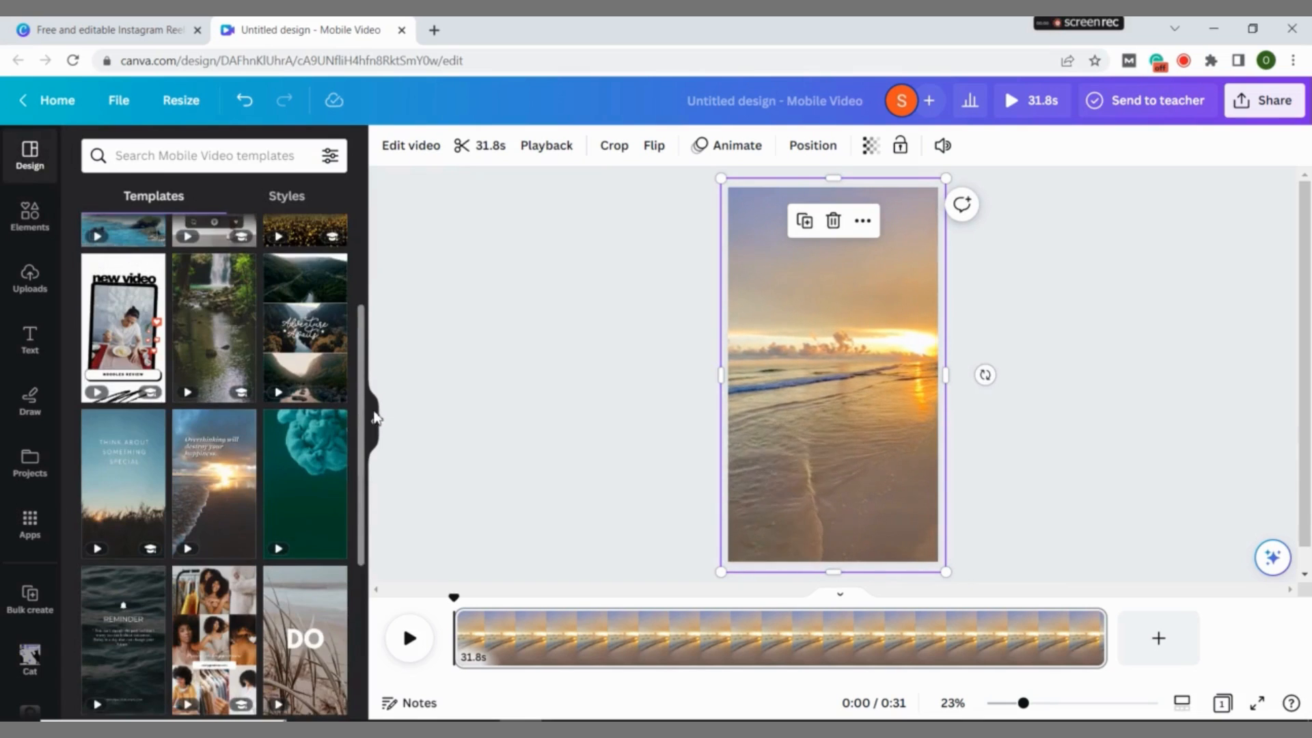
{"action": "scroll", "coordinate": [374, 430], "scroll_direction": "down", "scroll_amount": 5}
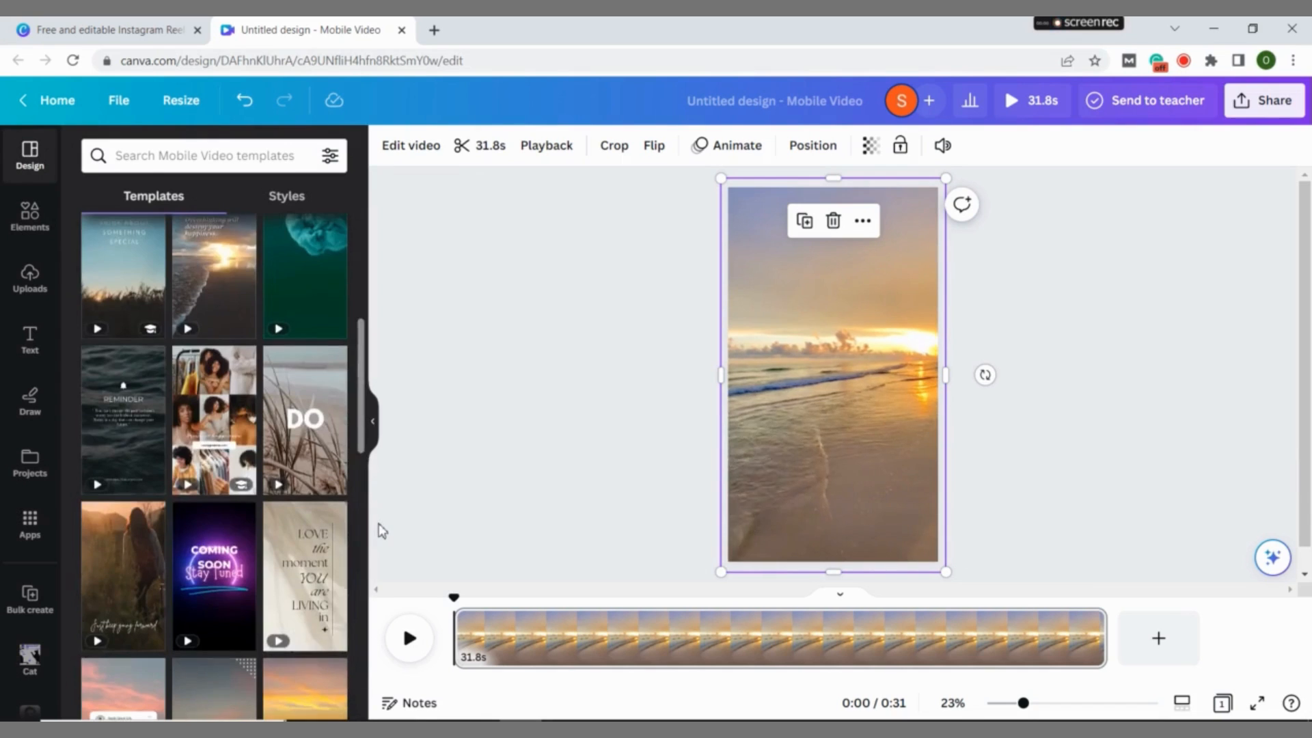
{"action": "scroll", "coordinate": [375, 577], "scroll_direction": "up", "scroll_amount": 10}
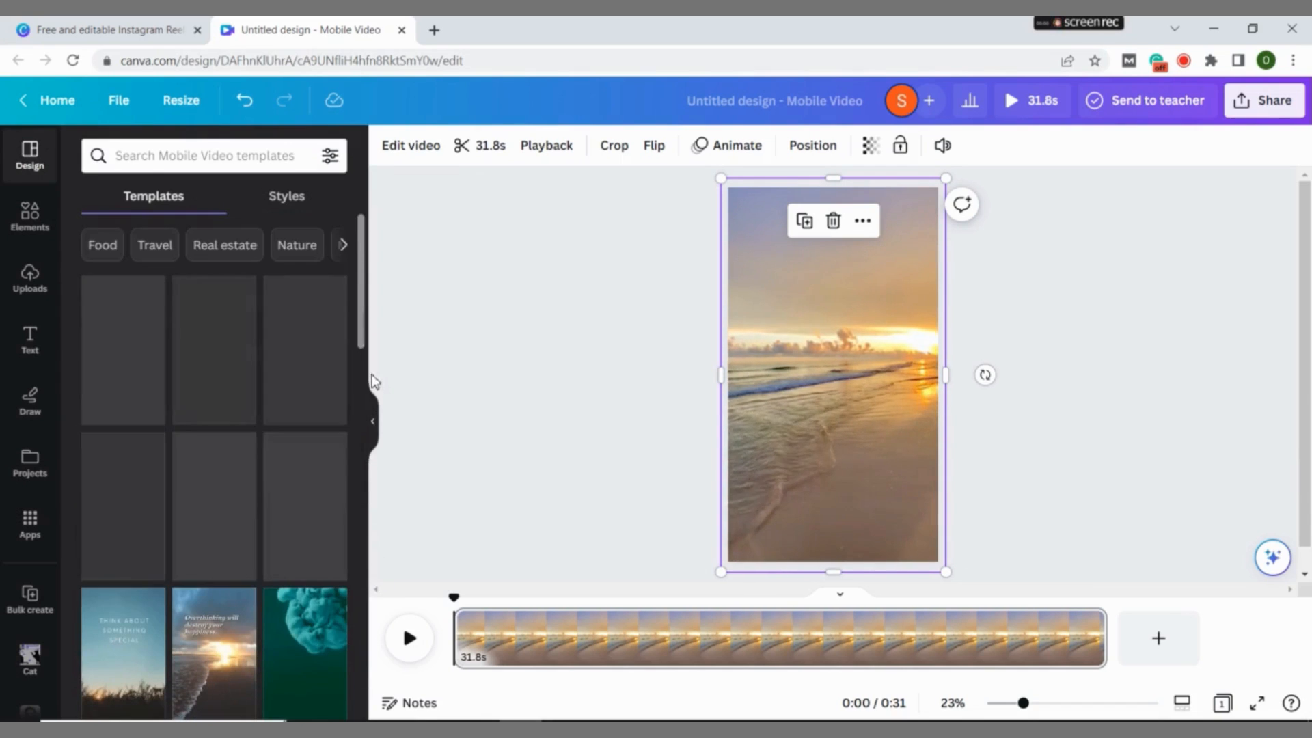
{"action": "left_click", "coordinate": [1161, 642]}
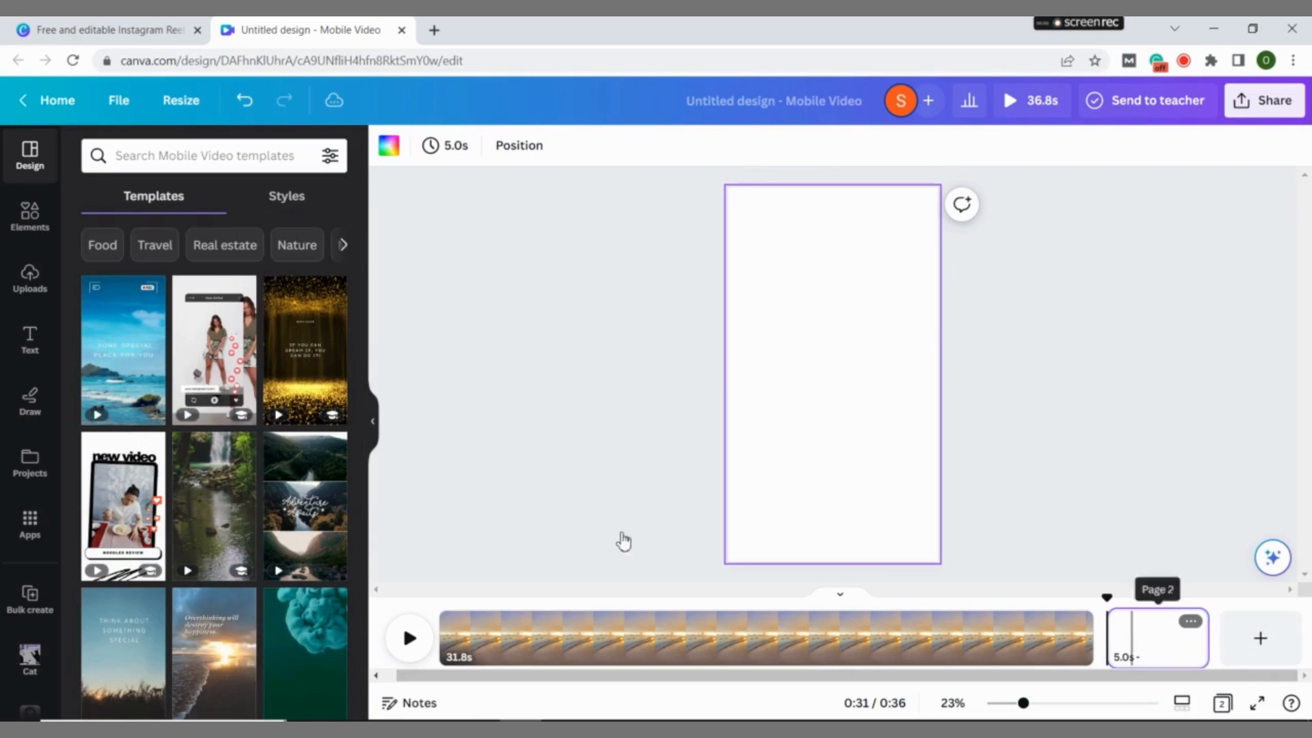
{"action": "left_click", "coordinate": [122, 347]}
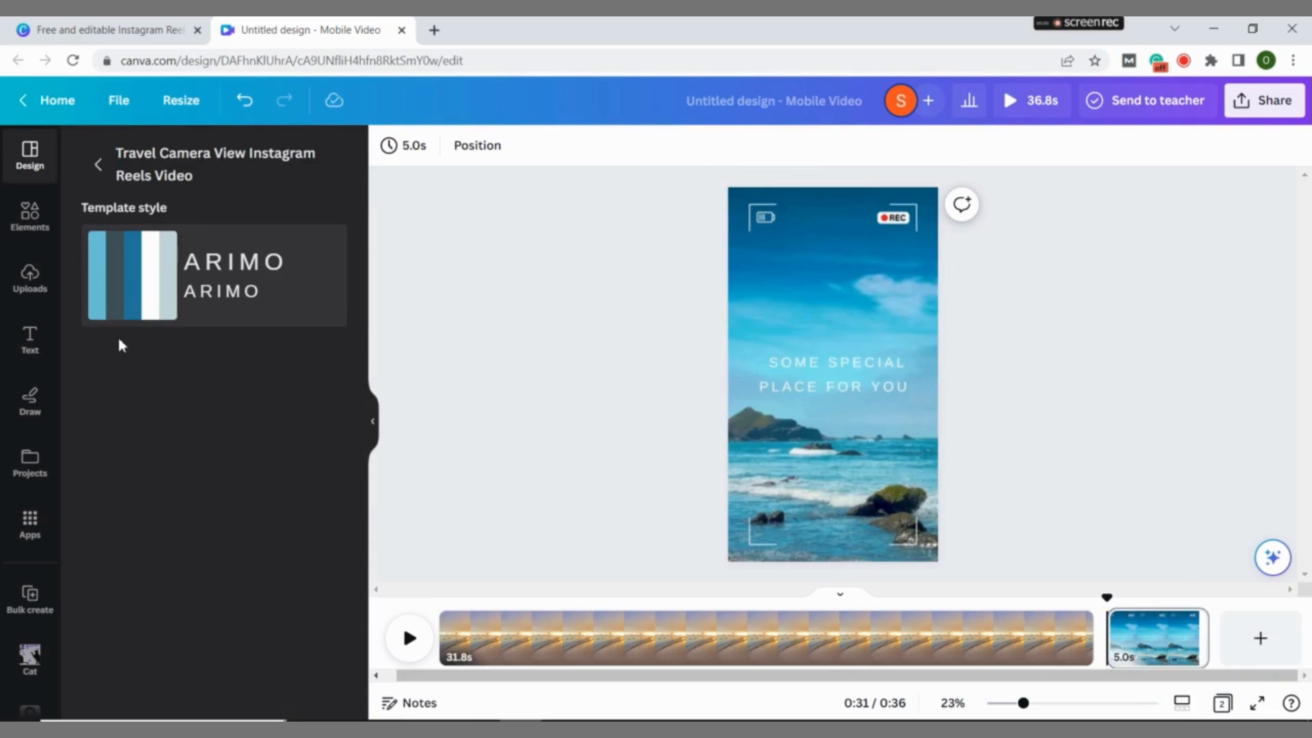
- Recolour the white camera frame lines to black #000000 and apply the colour change to all matching elements
{"action": "left_click", "coordinate": [747, 224]}
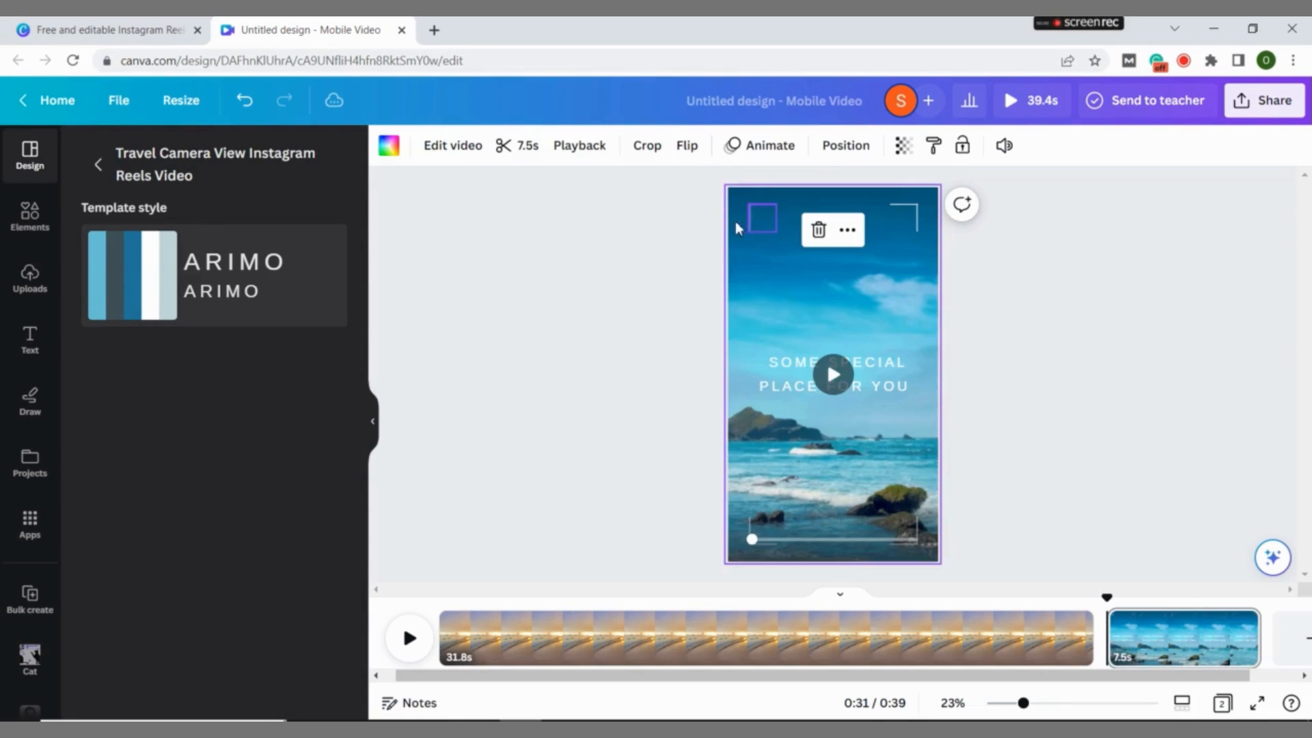
{"action": "left_click", "coordinate": [903, 213]}
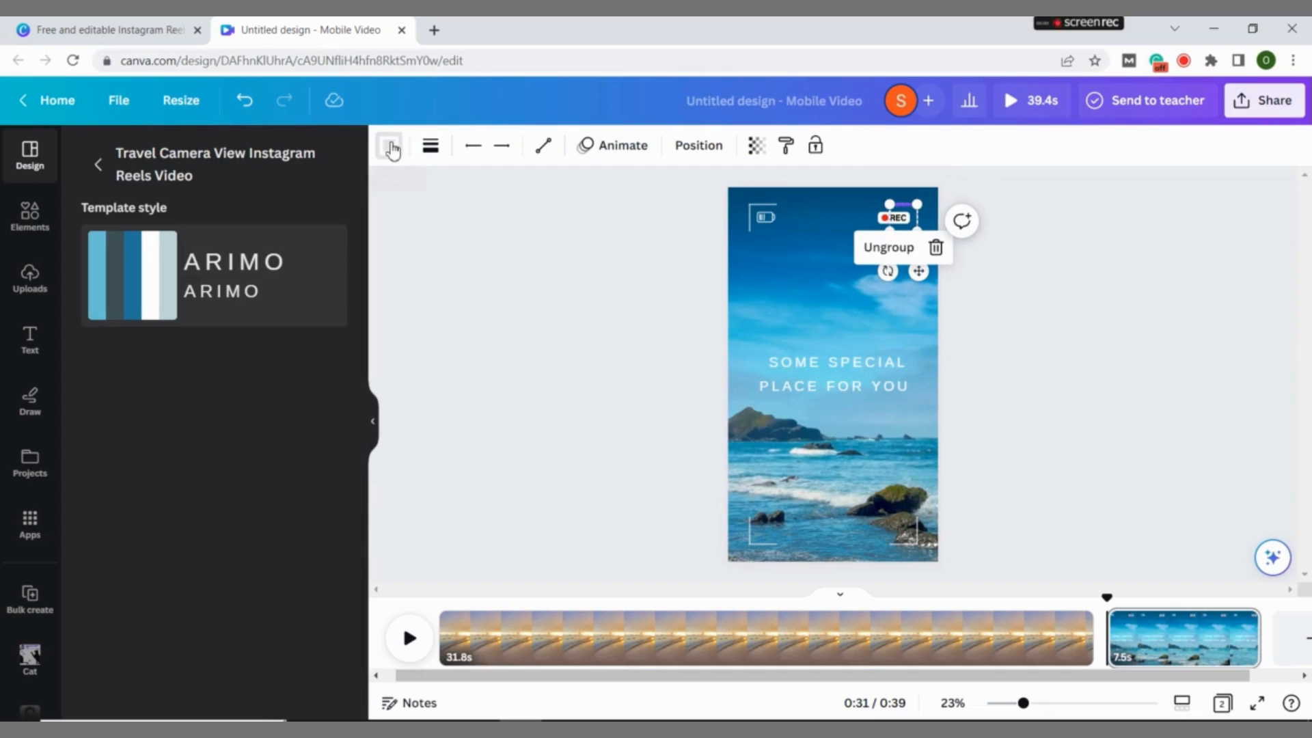
{"action": "left_click", "coordinate": [390, 146]}
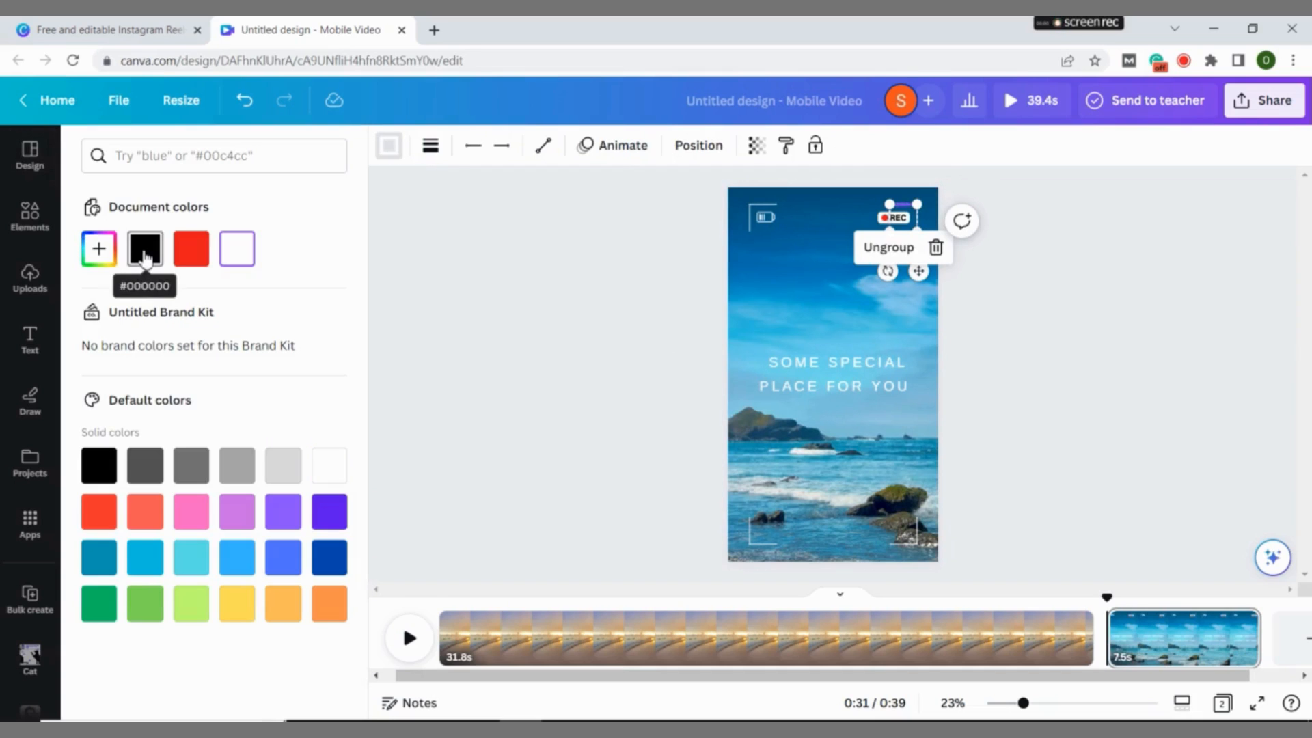
{"action": "left_click", "coordinate": [144, 257]}
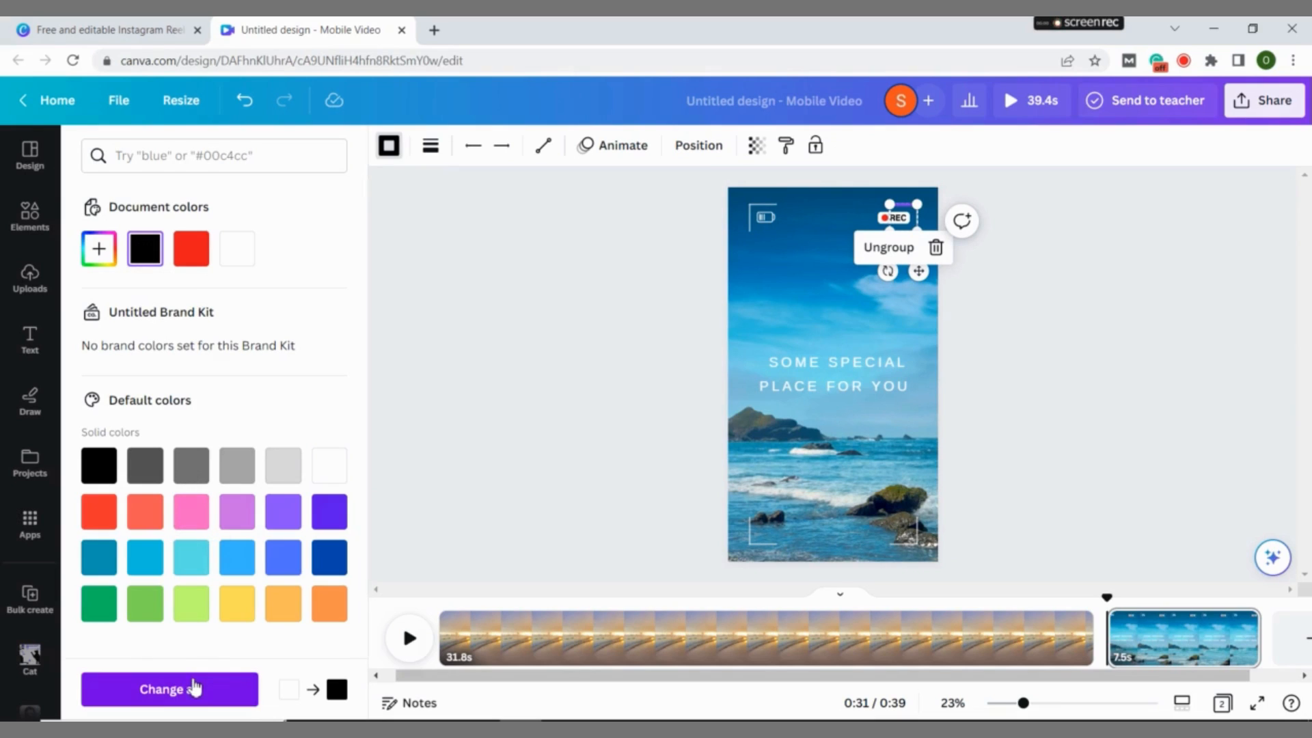
{"action": "left_click", "coordinate": [195, 687]}
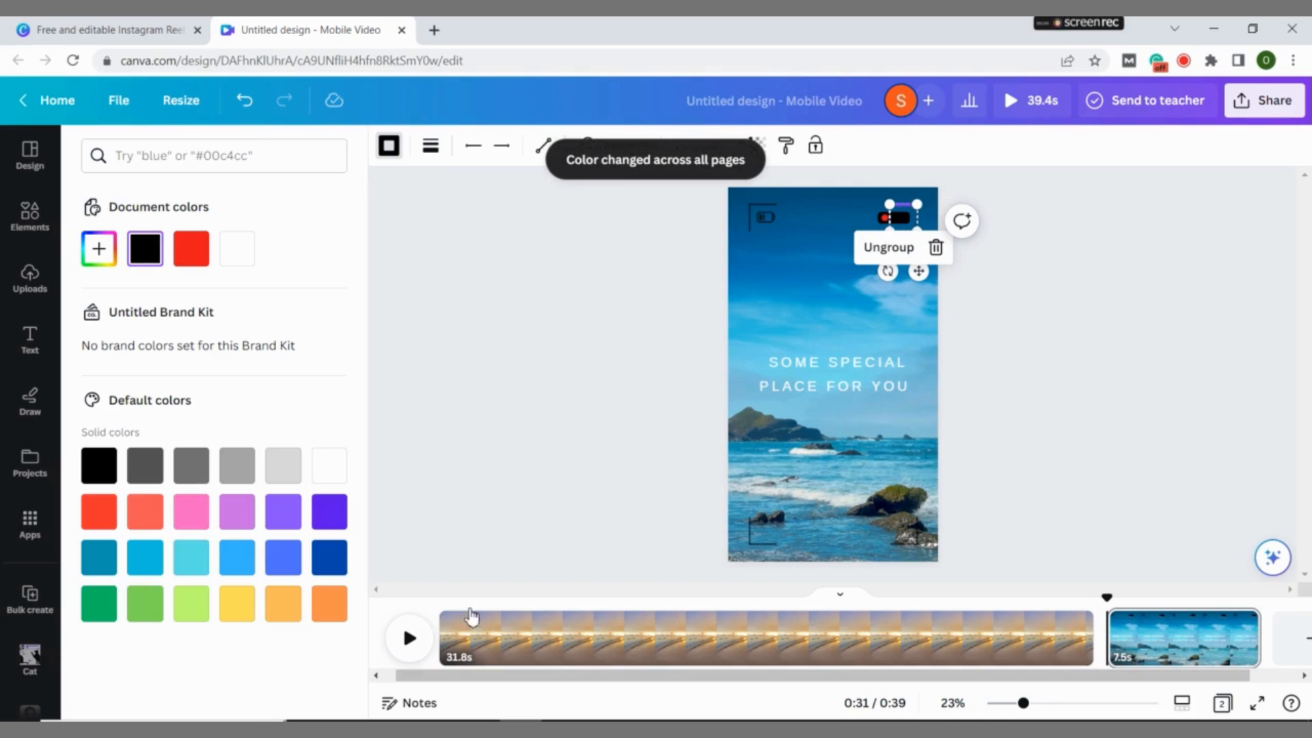
{"action": "left_click", "coordinate": [525, 498]}
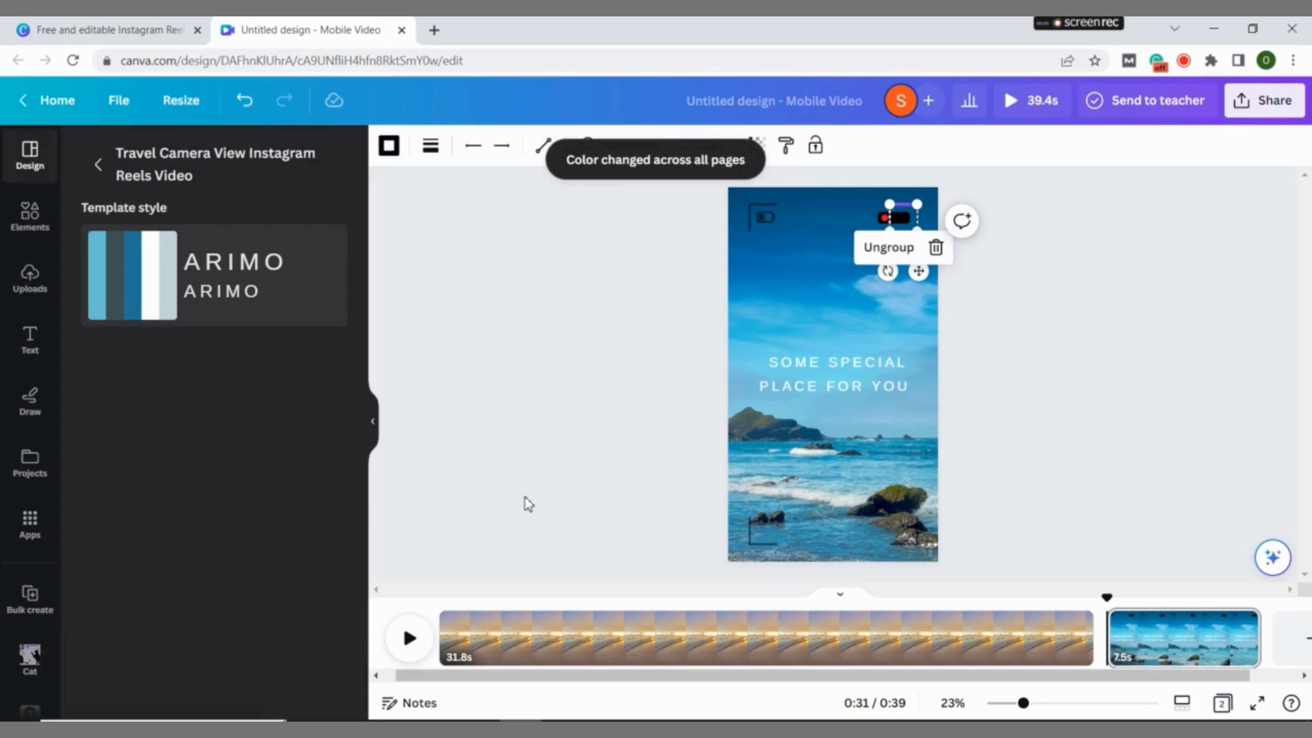
- Delete the "SOME SPECIAL PLACE FOR YOU" text from the second page
{"action": "left_click", "coordinate": [865, 380]}
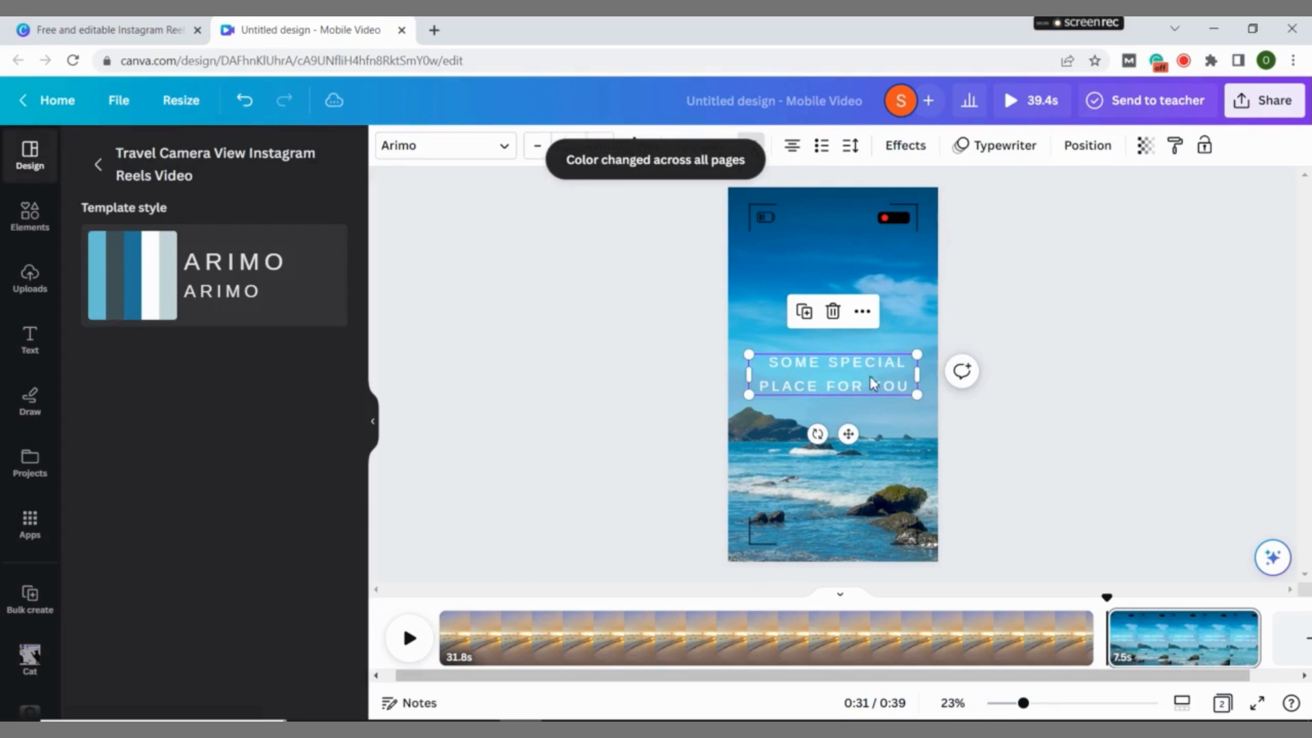
{"action": "left_click", "coordinate": [834, 313]}
{"action": "left_click_drag", "start_coordinate": [1058, 301], "coordinate": [704, 364]}
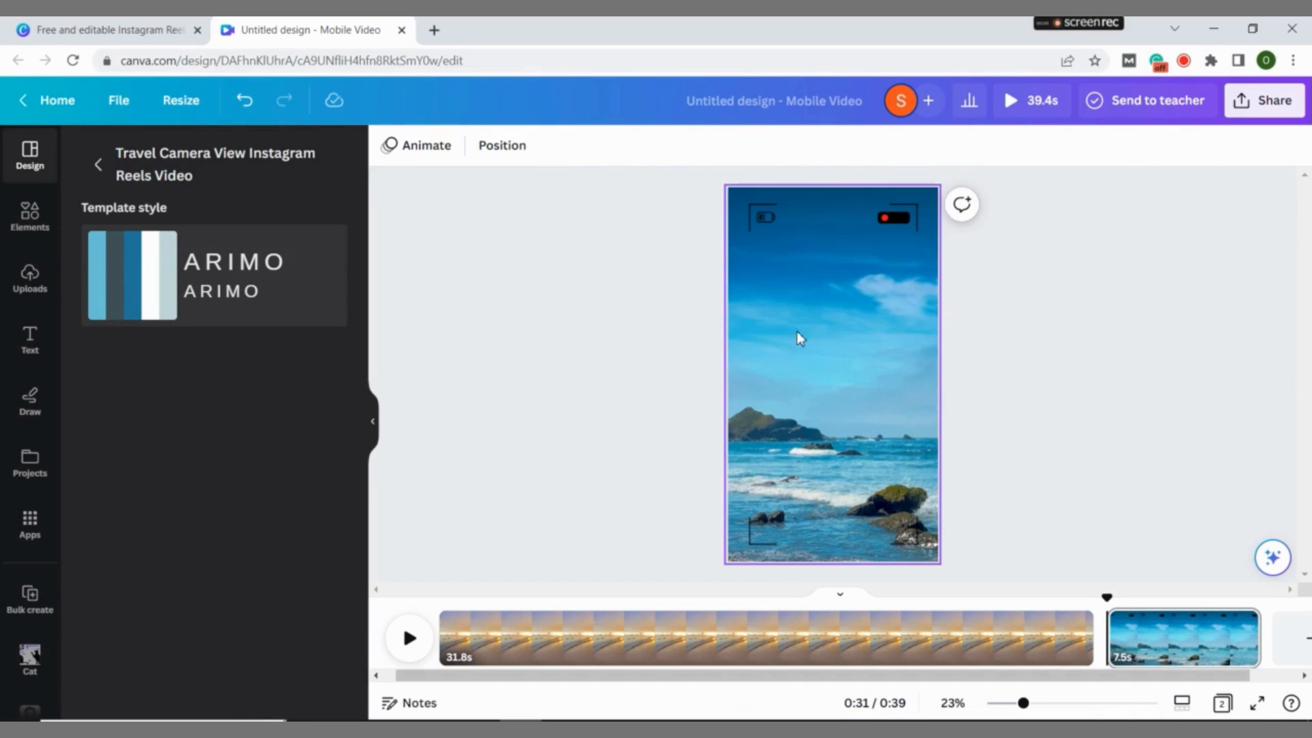
- Delete the battery icon and the REC badge from the camera overlay on the second page
{"action": "left_click", "coordinate": [768, 219]}
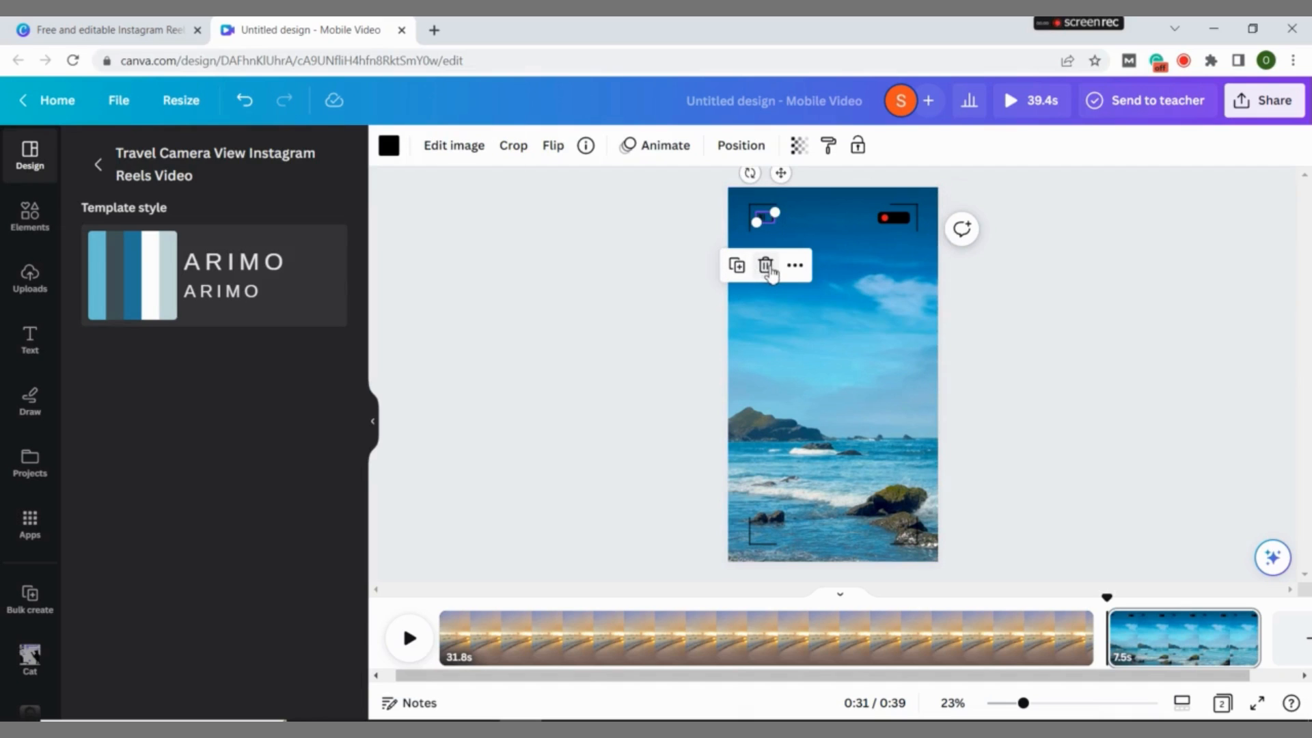
{"action": "left_click", "coordinate": [767, 267]}
{"action": "left_click", "coordinate": [892, 224]}
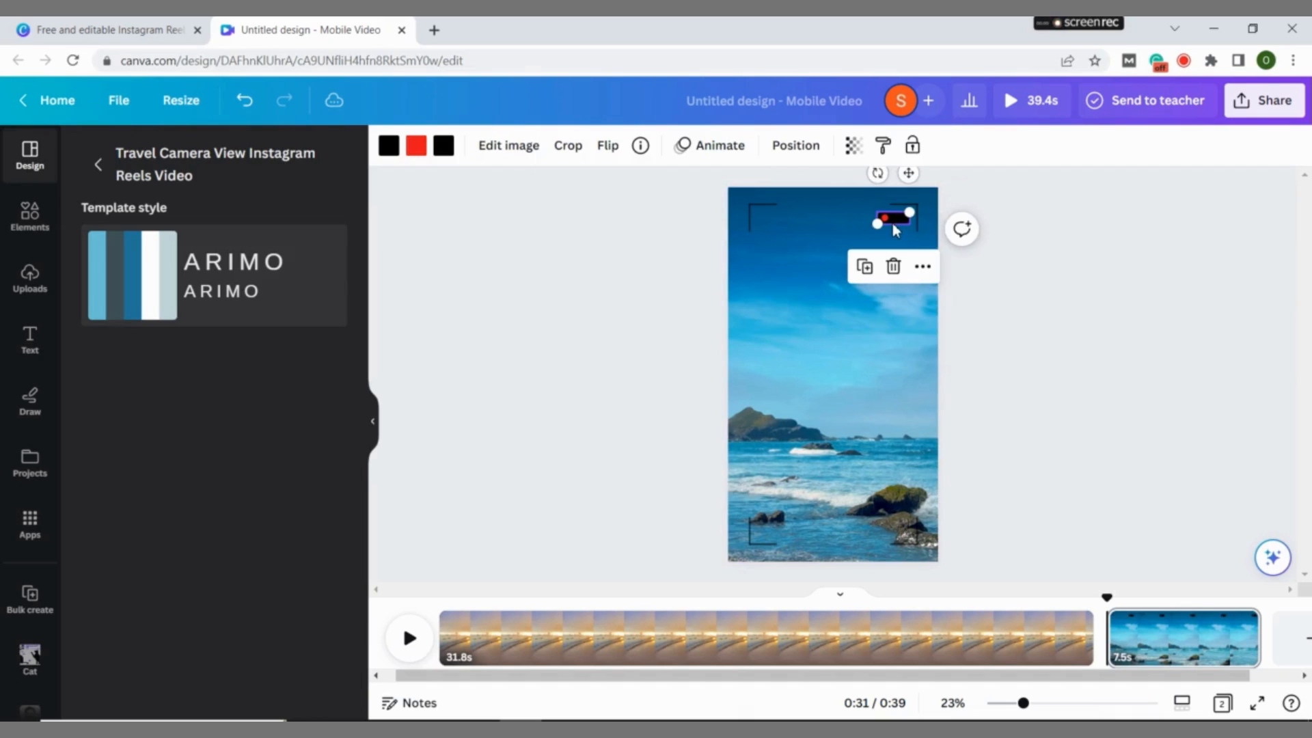
{"action": "left_click", "coordinate": [893, 267]}
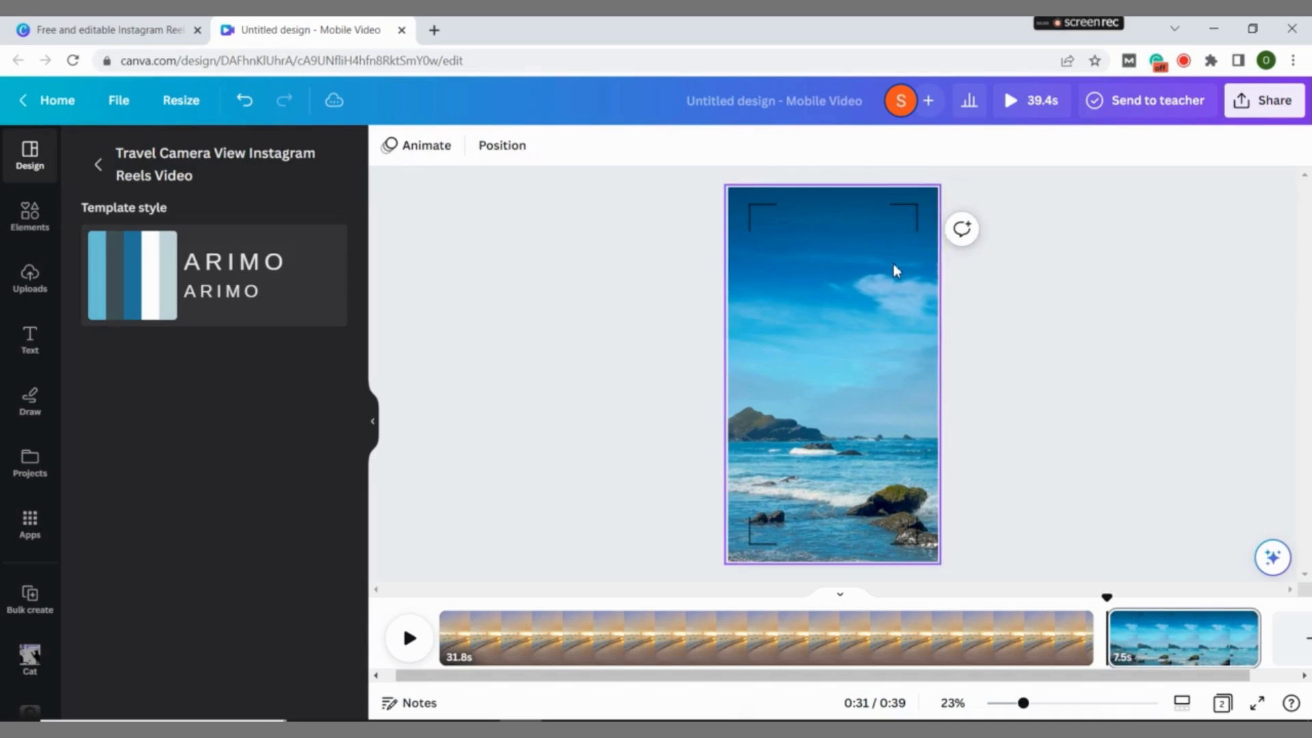
- Select all four black corner frame brackets on the second page together and copy them
{"action": "left_click", "coordinate": [913, 215]}
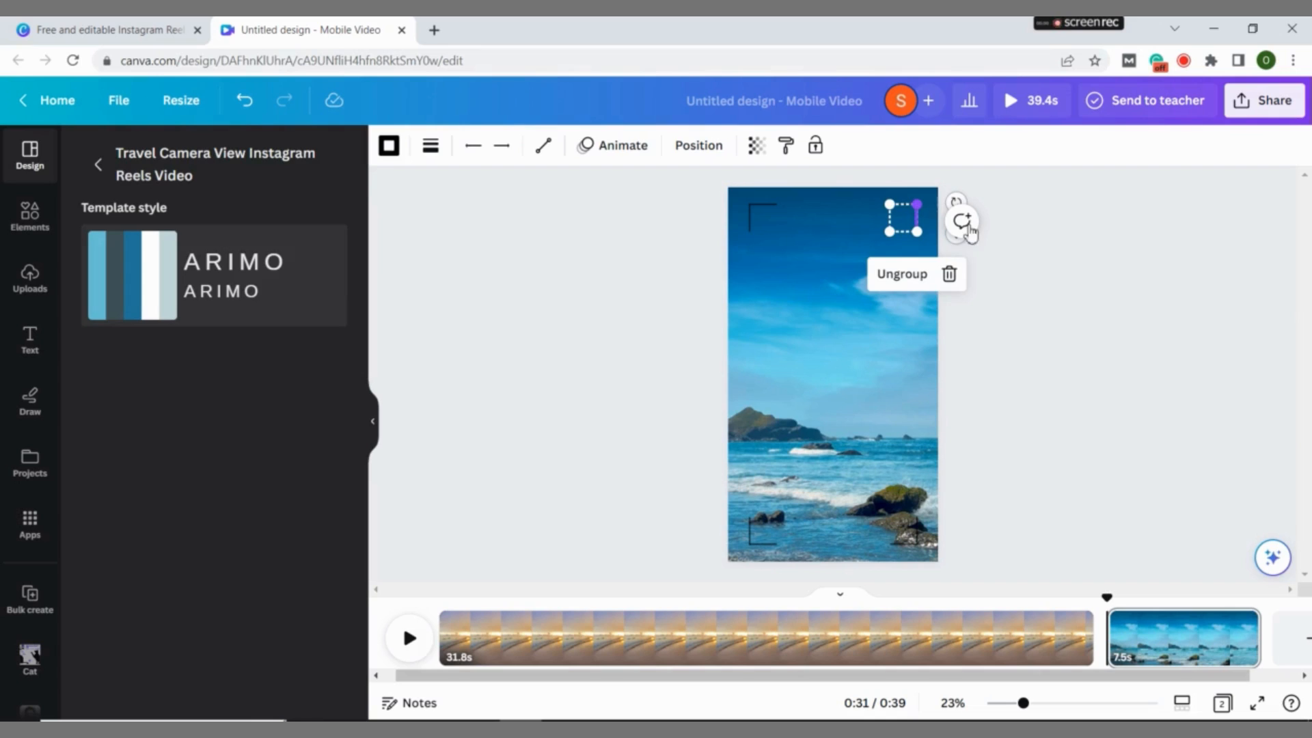
{"action": "left_click", "coordinate": [1034, 248]}
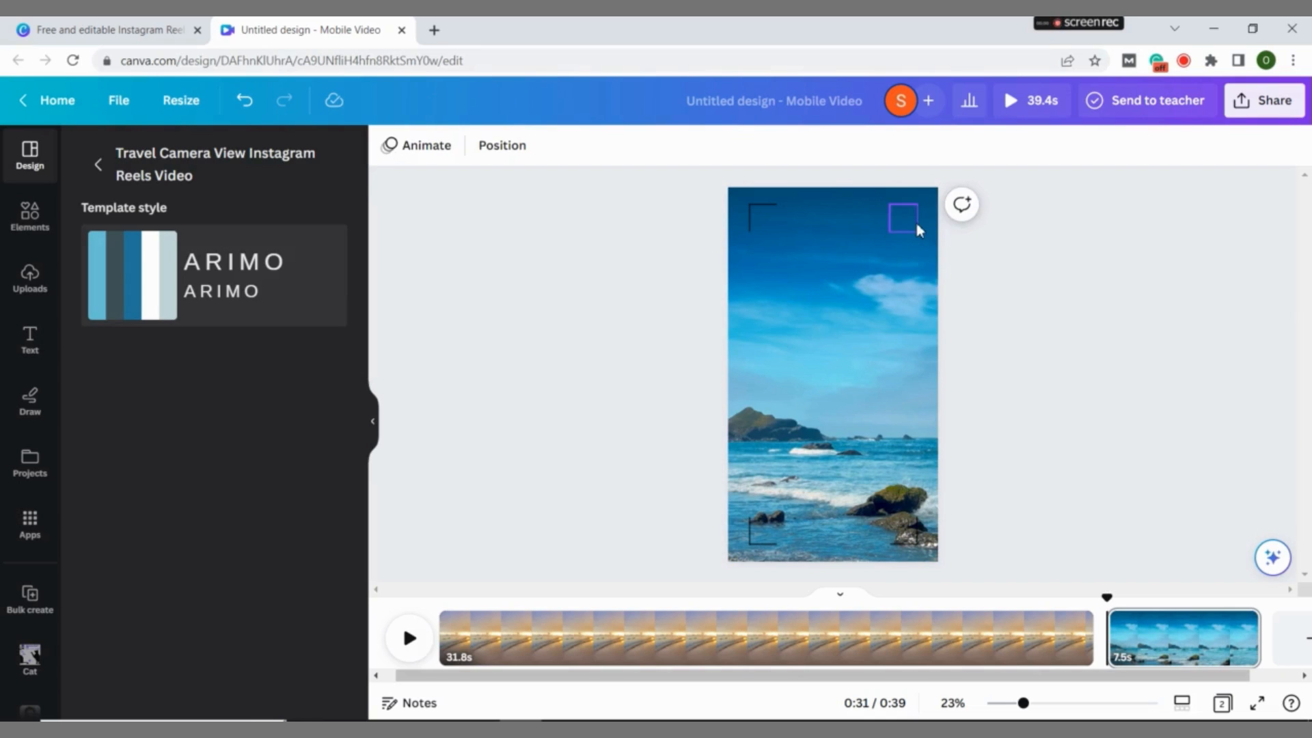
{"action": "left_click_drag", "start_coordinate": [1010, 206], "coordinate": [752, 543]}
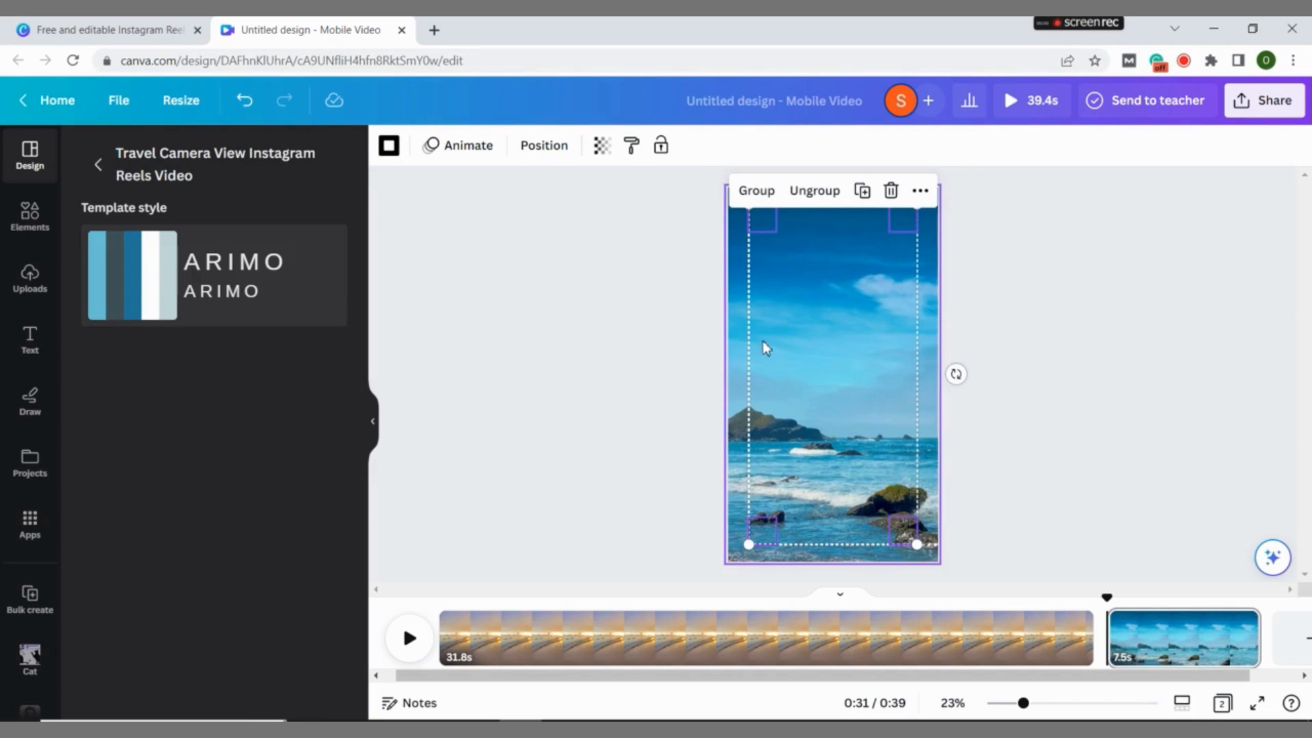
{"action": "left_click", "coordinate": [922, 193]}
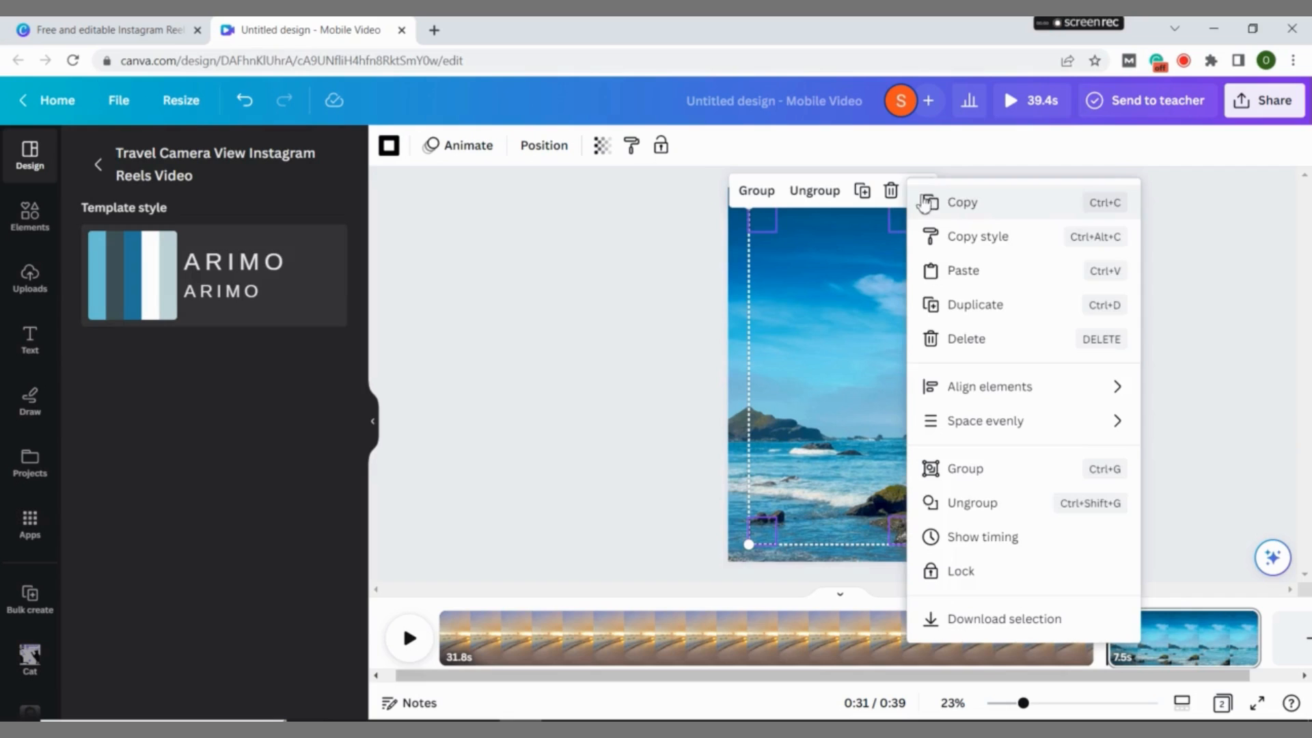
{"action": "left_click", "coordinate": [934, 205]}
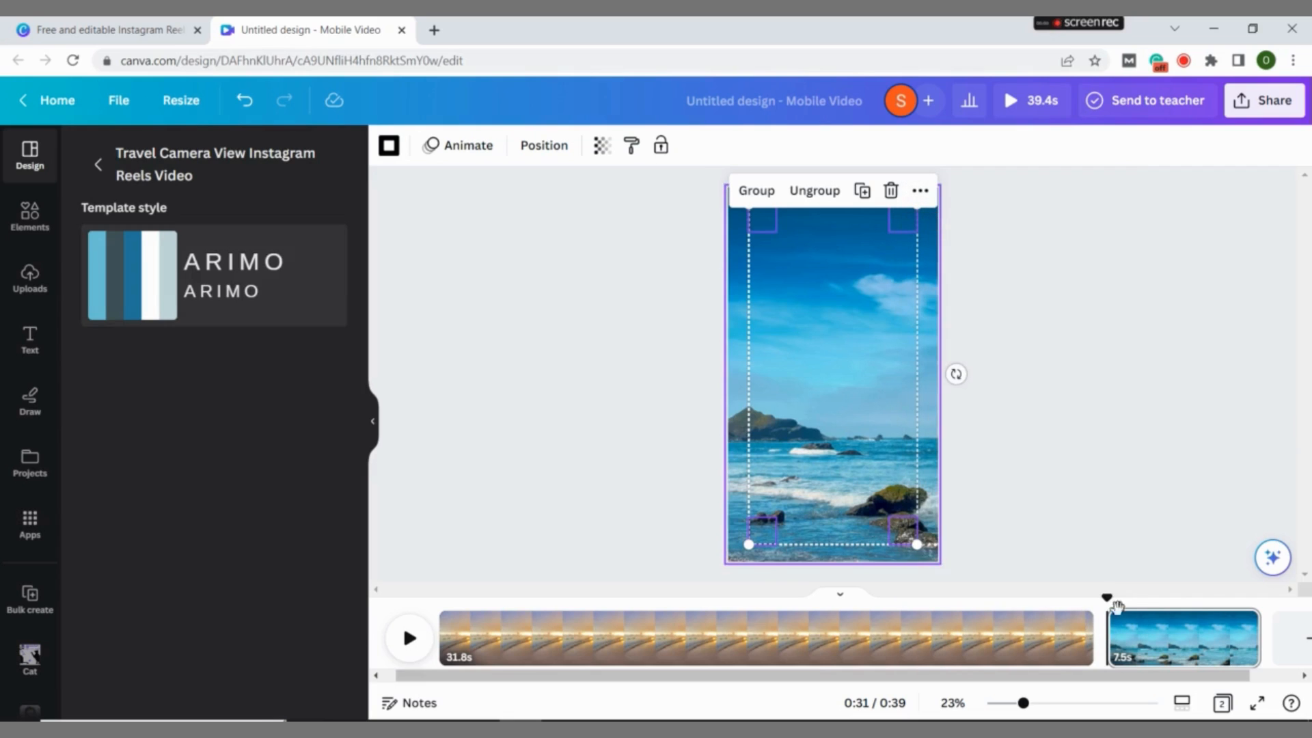
- Delete the second page and paste the copied corner brackets onto the beach sunset page
{"action": "left_click", "coordinate": [1244, 621]}
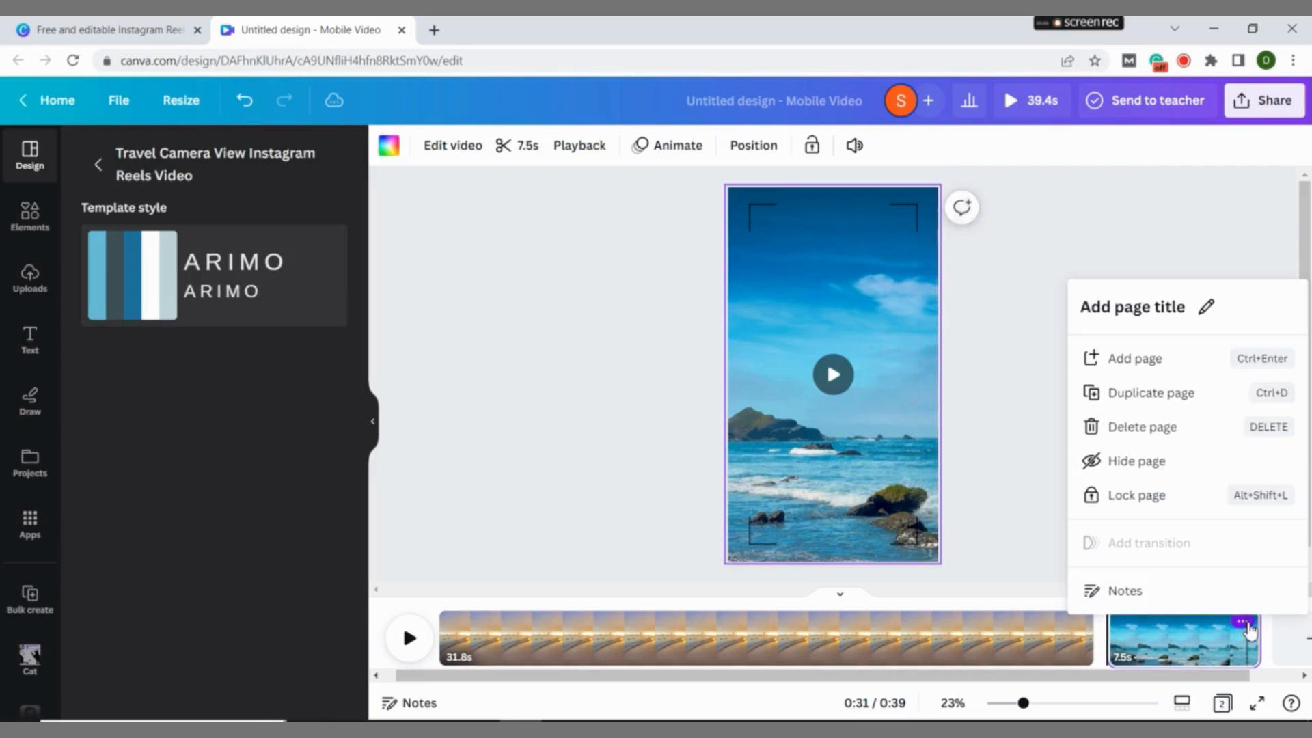
{"action": "left_click", "coordinate": [1194, 443]}
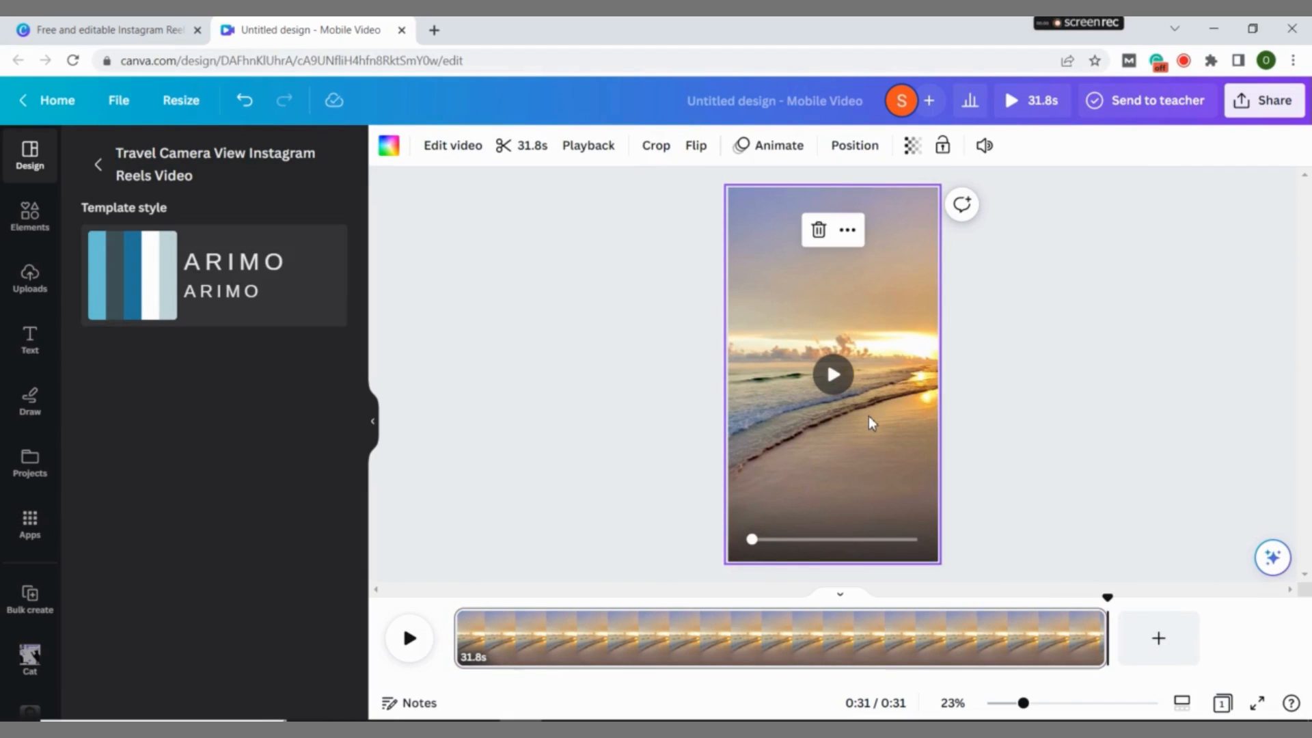
{"action": "left_click", "coordinate": [849, 229]}
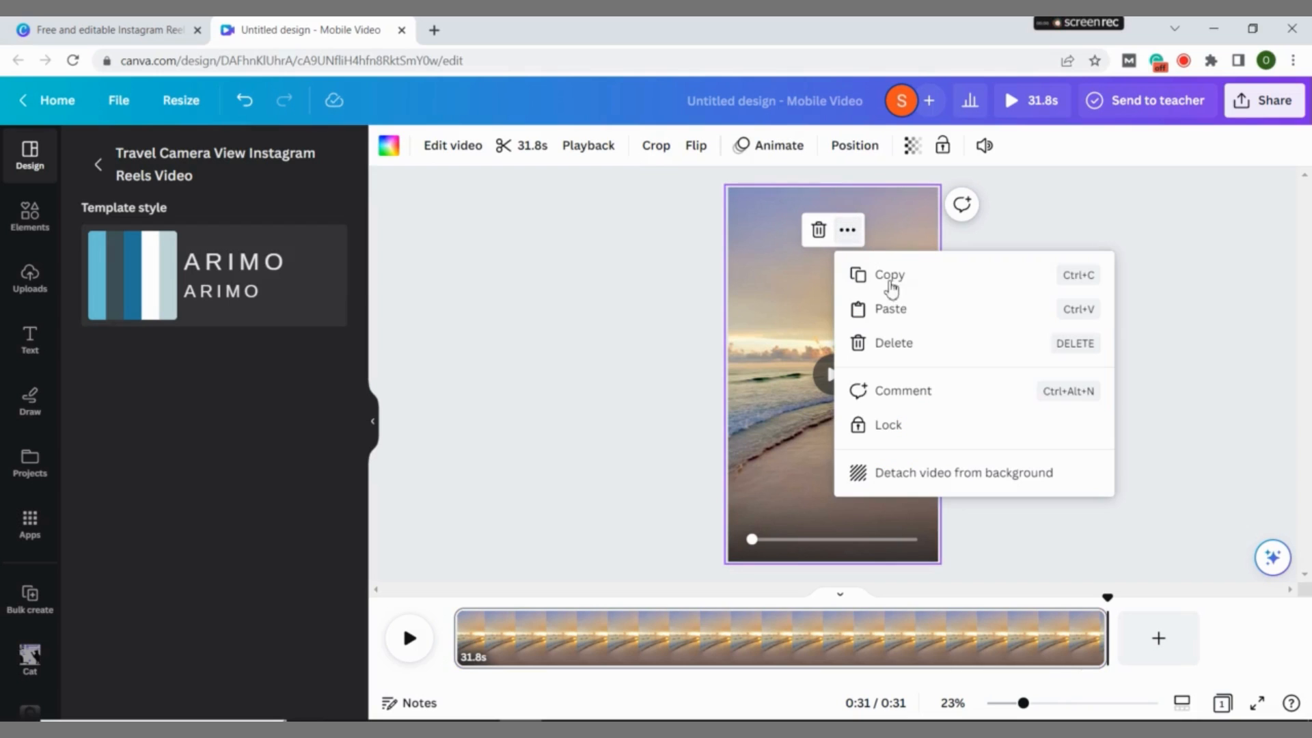
{"action": "left_click", "coordinate": [894, 306]}
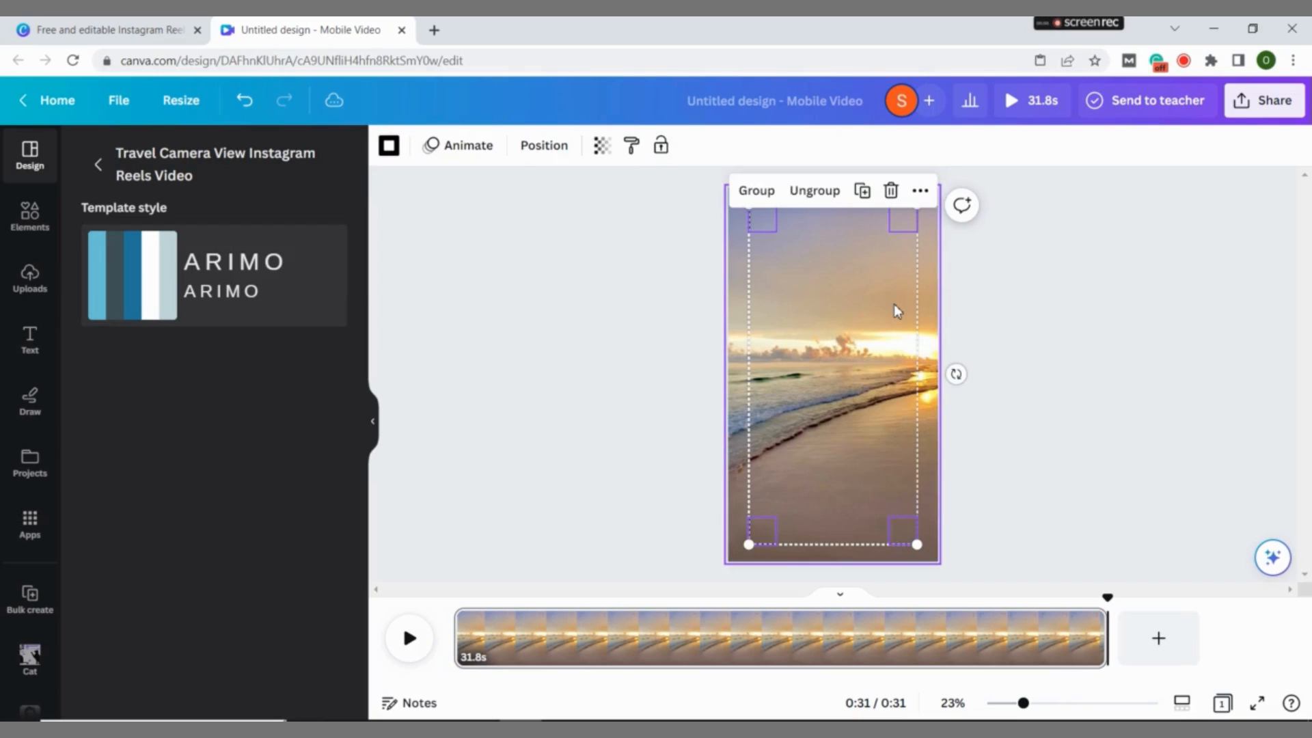
{"action": "left_click", "coordinate": [1064, 321]}
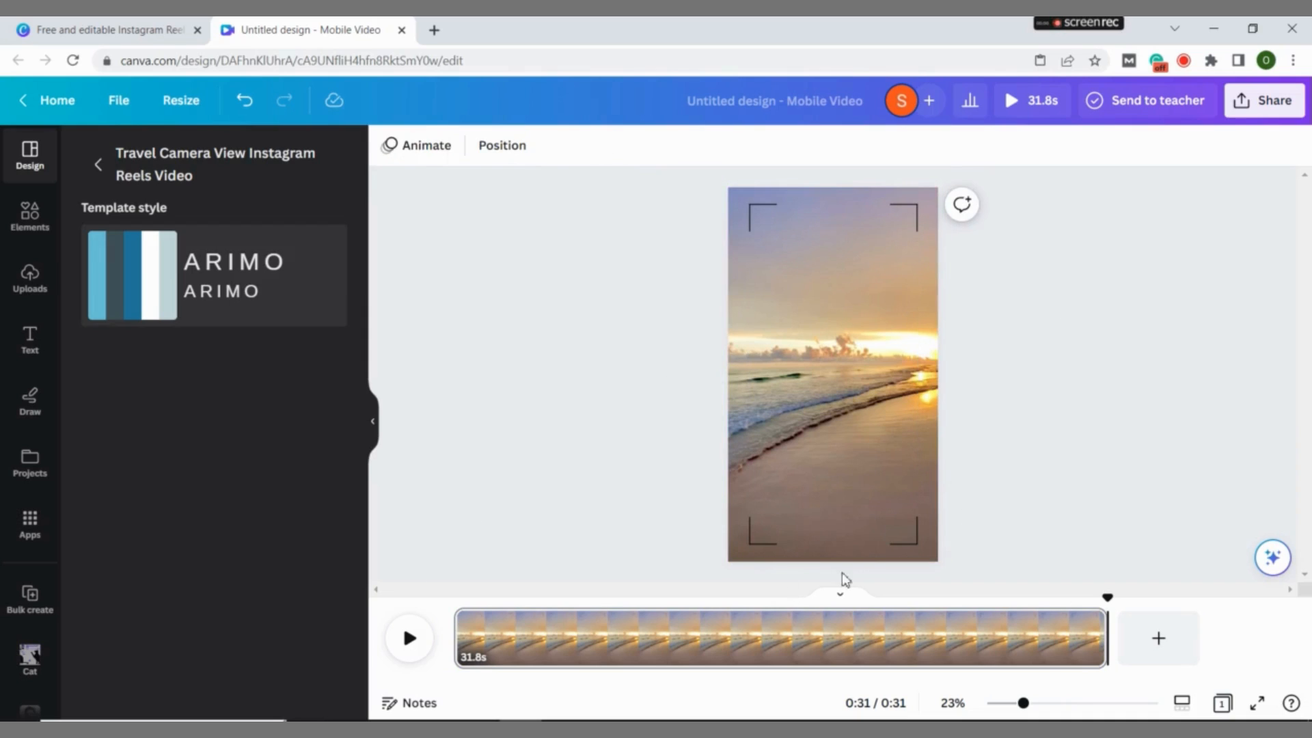
- Trim the beach sunset page on the timeline to 14.9 seconds
{"action": "left_click", "coordinate": [1107, 630]}
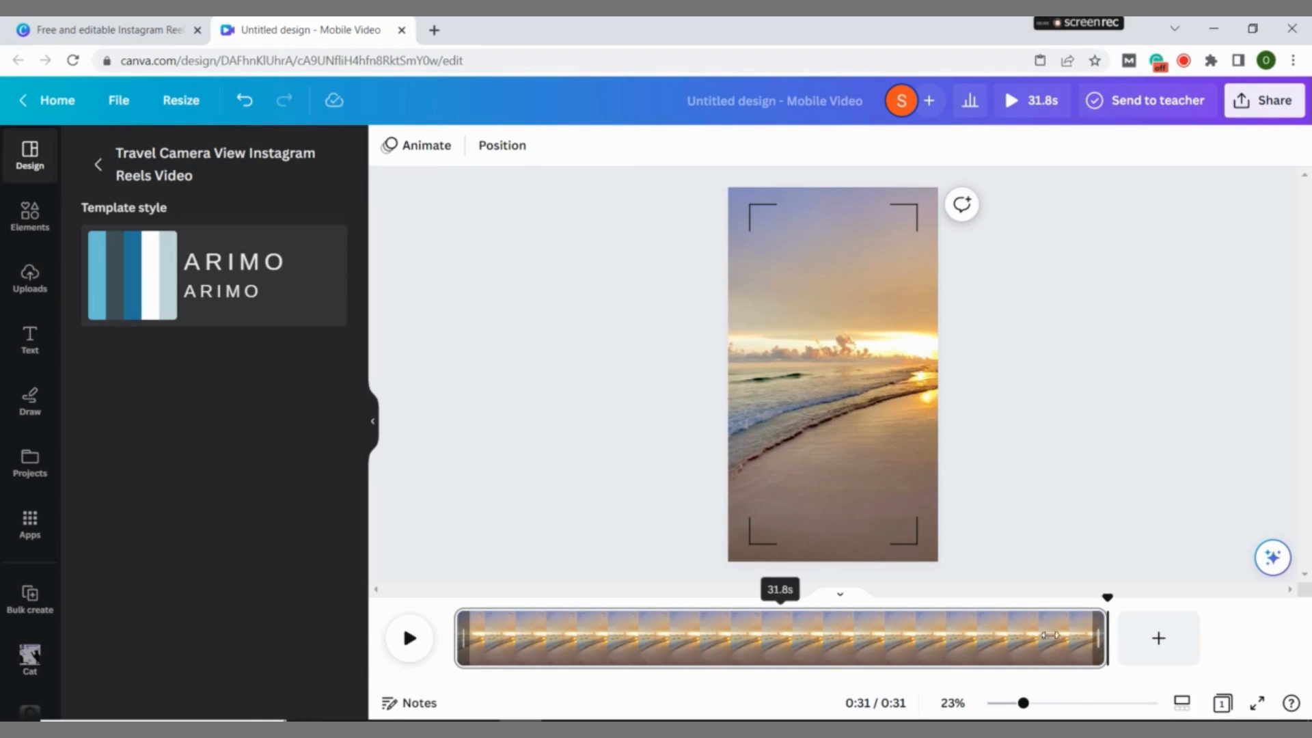
{"action": "left_click_drag", "start_coordinate": [1014, 639], "coordinate": [759, 640]}
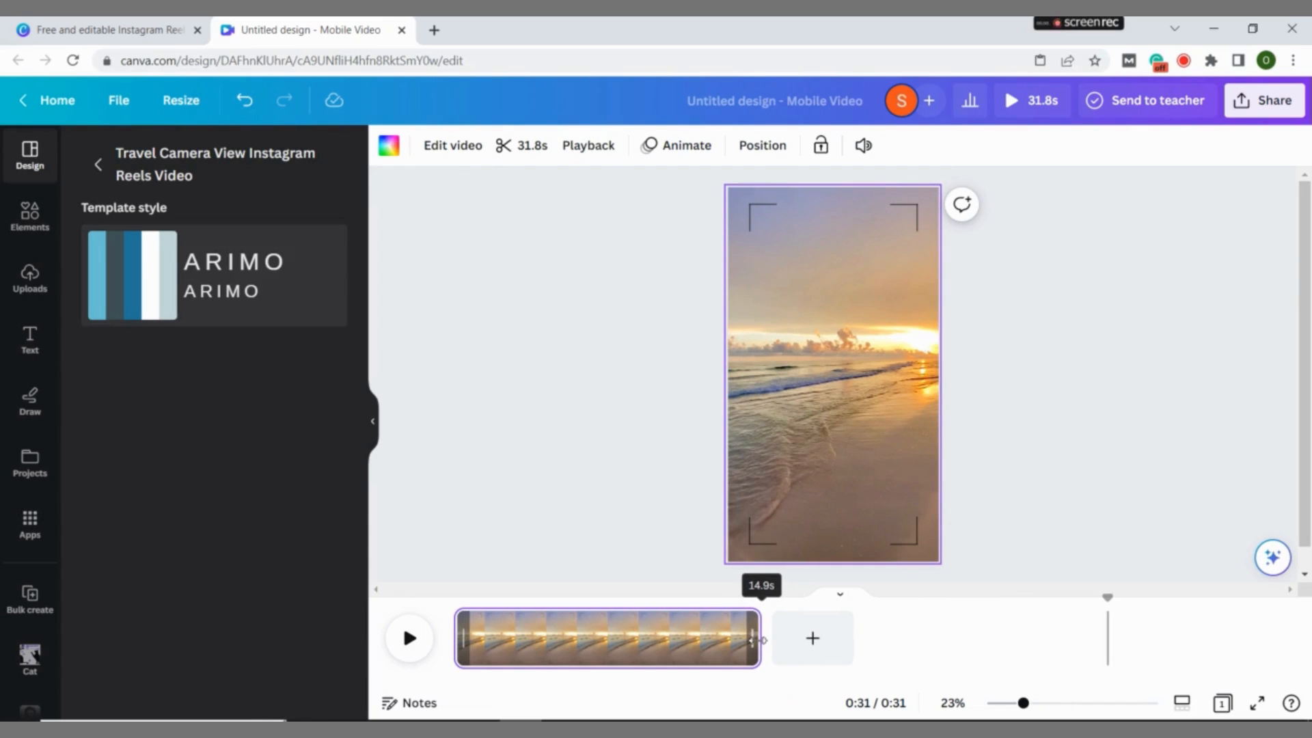
{"action": "left_click", "coordinate": [666, 519]}
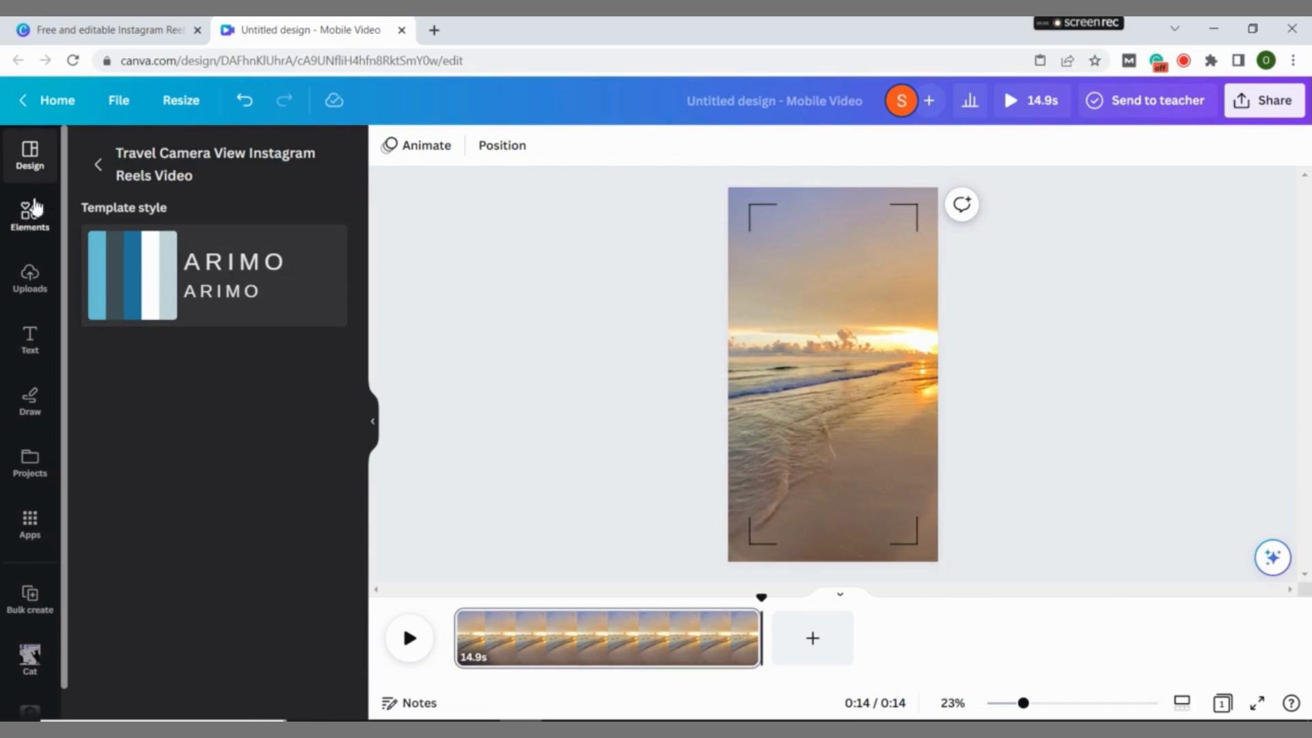
- Add a second page and apply the Typing Twitter Motivational Quote Ocean Background Instagram Reels Video template to it
{"action": "left_click", "coordinate": [28, 229]}
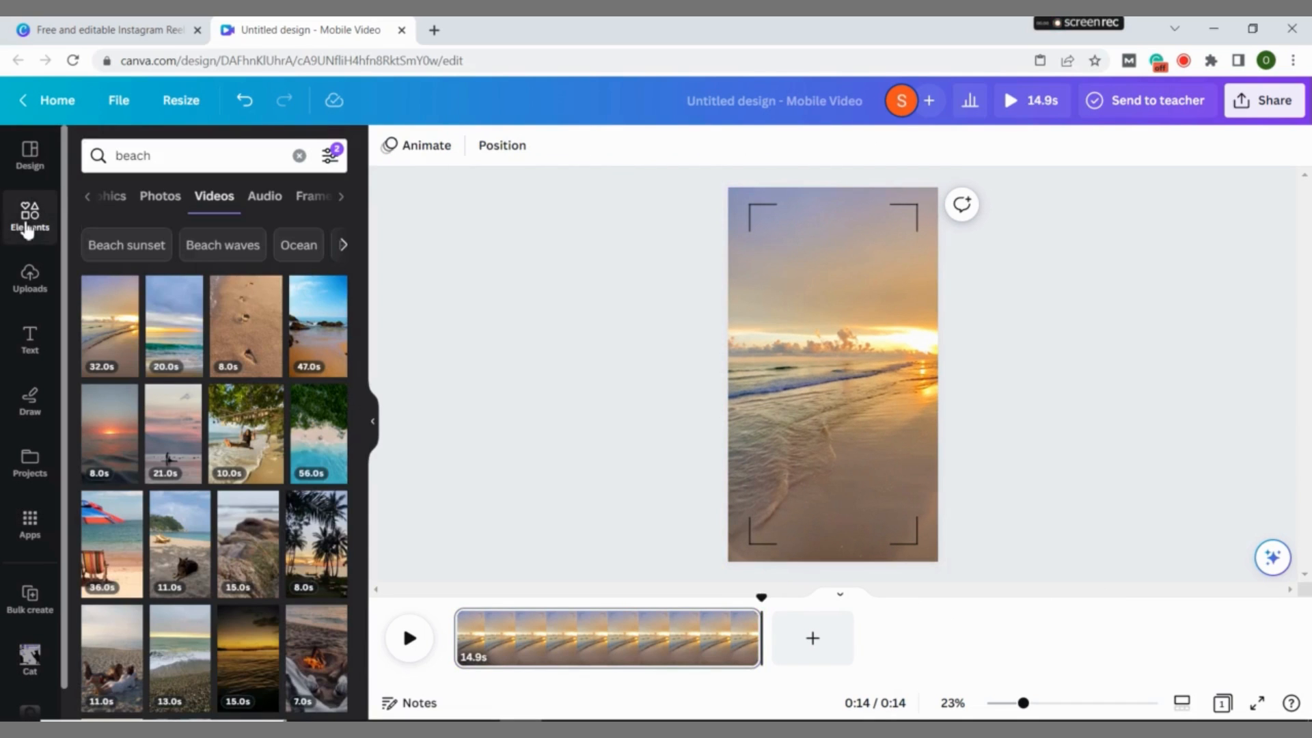
{"action": "left_click", "coordinate": [30, 174]}
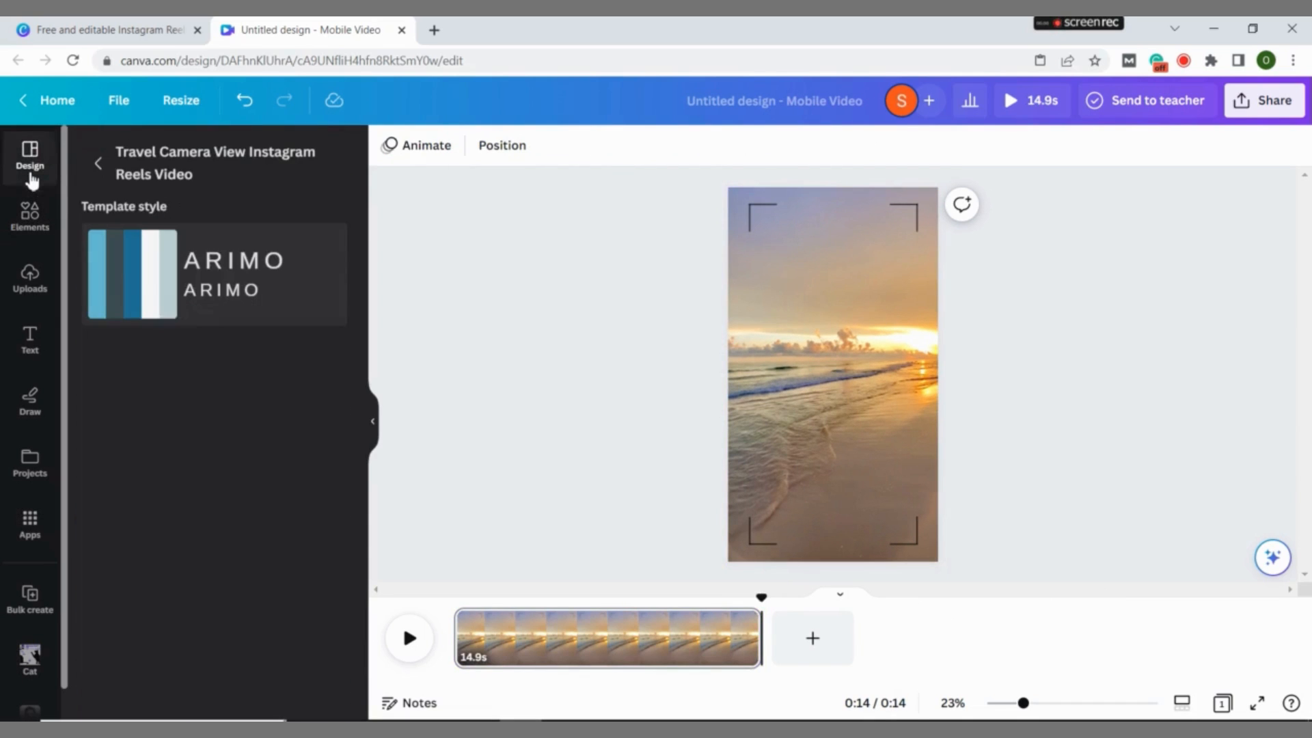
{"action": "left_click", "coordinate": [98, 166]}
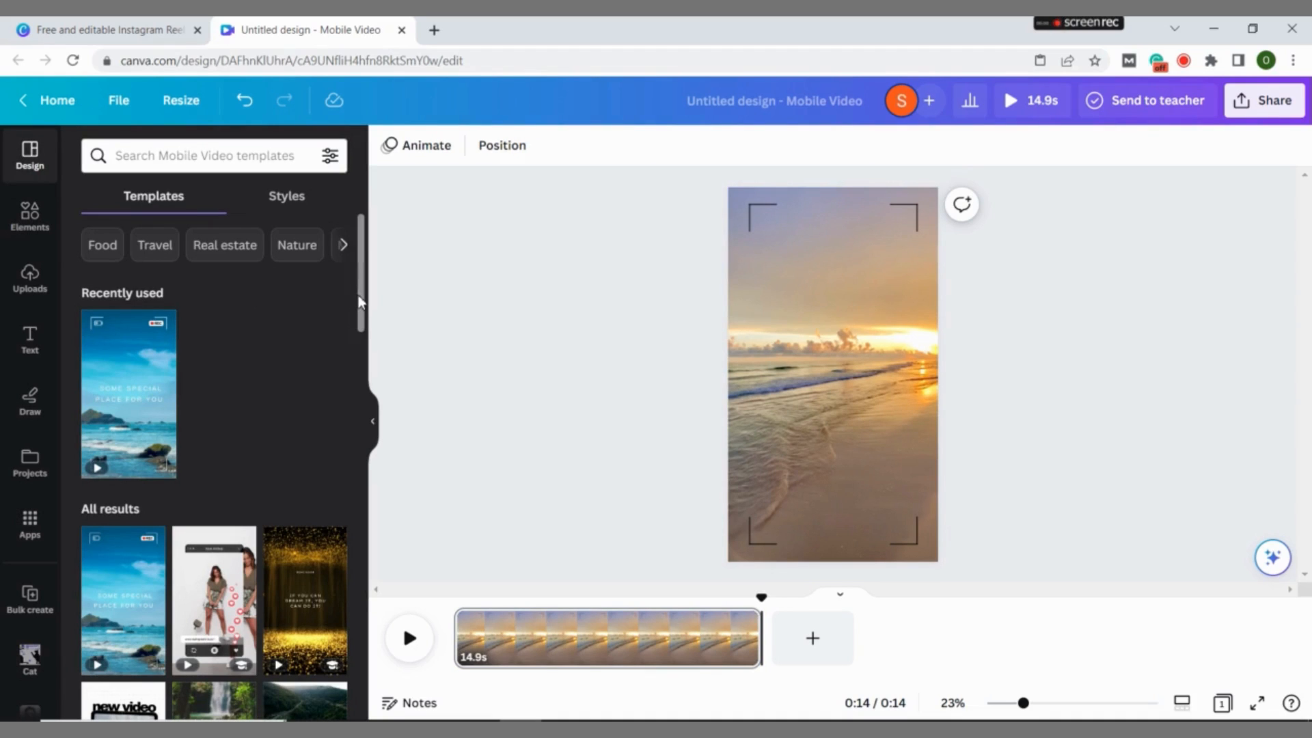
{"action": "left_click_drag", "start_coordinate": [363, 308], "coordinate": [391, 481]}
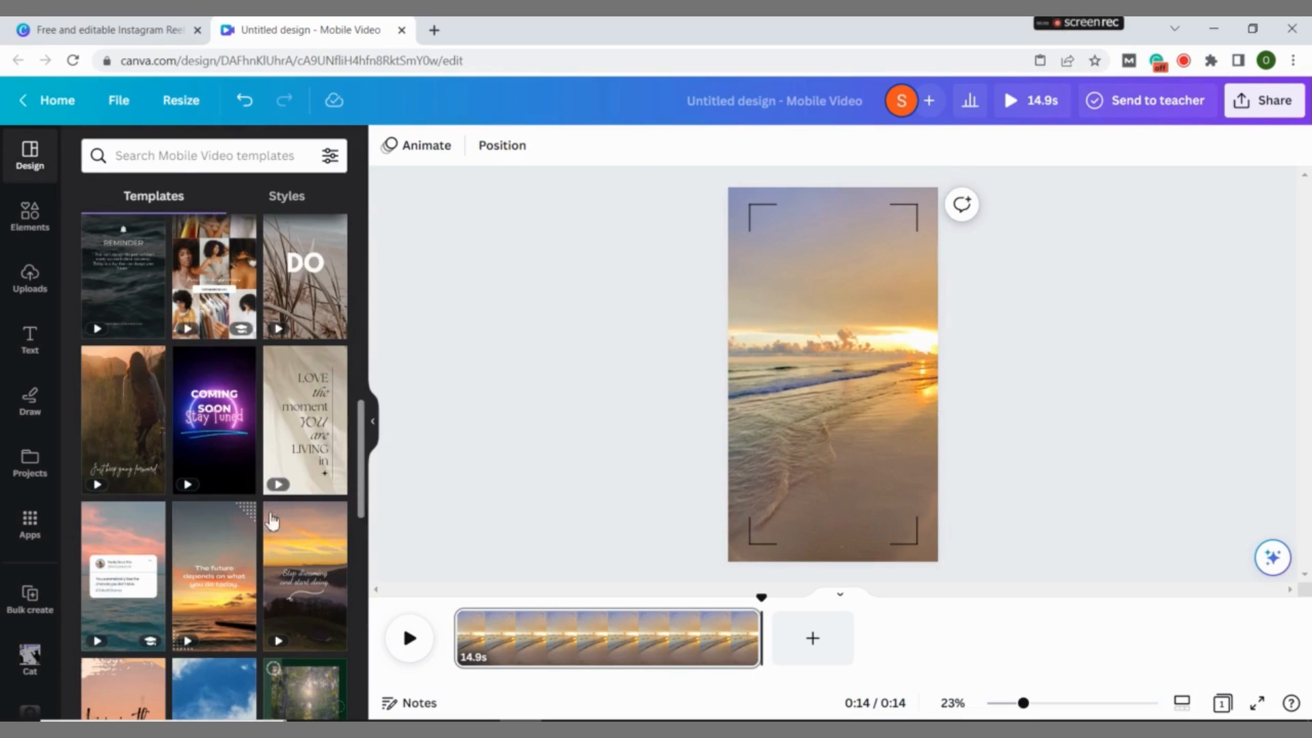
{"action": "left_click", "coordinate": [823, 638]}
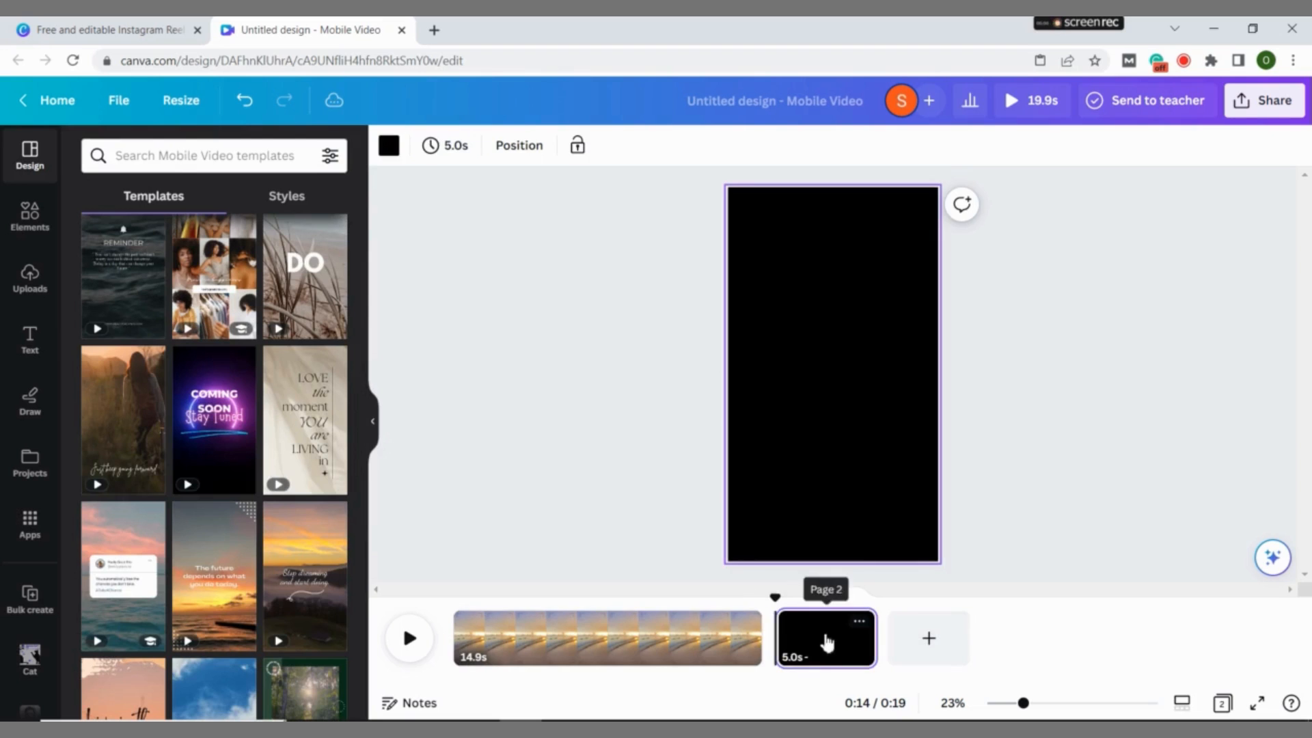
{"action": "left_click", "coordinate": [102, 584]}
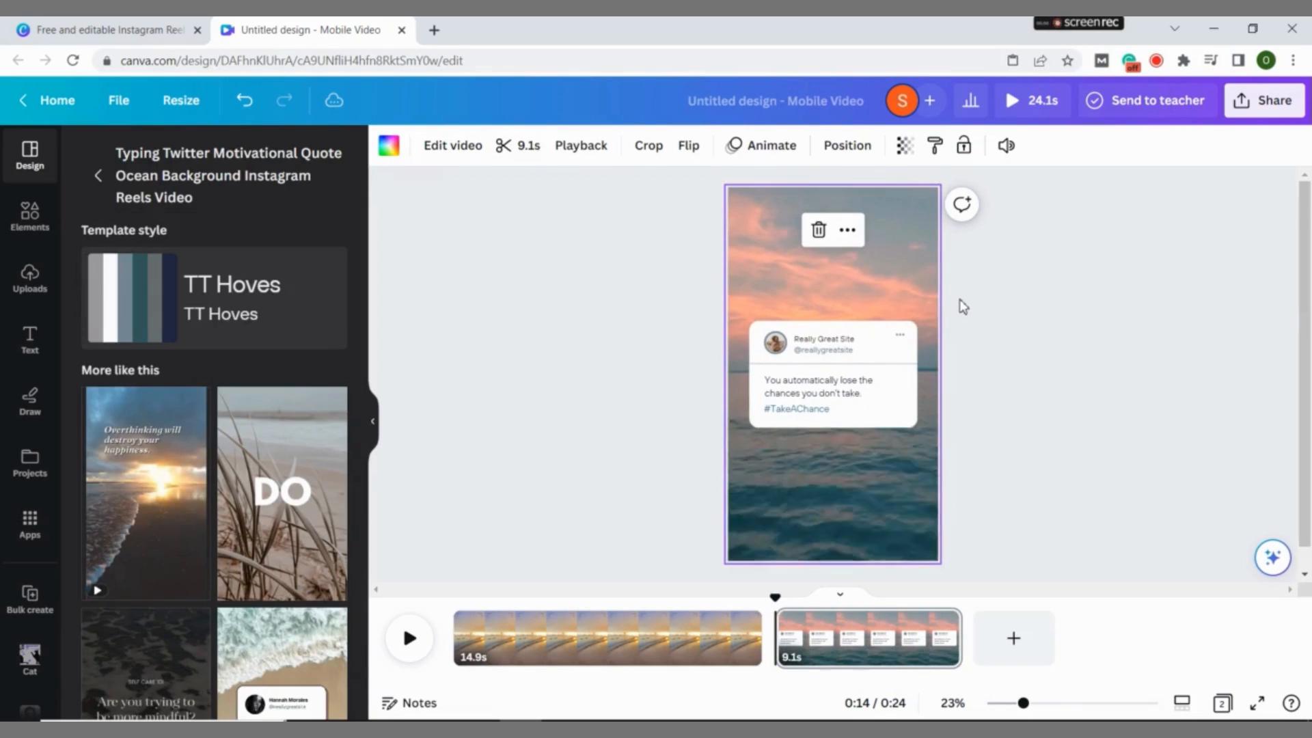
{"action": "mouse_move", "coordinate": [844, 340]}
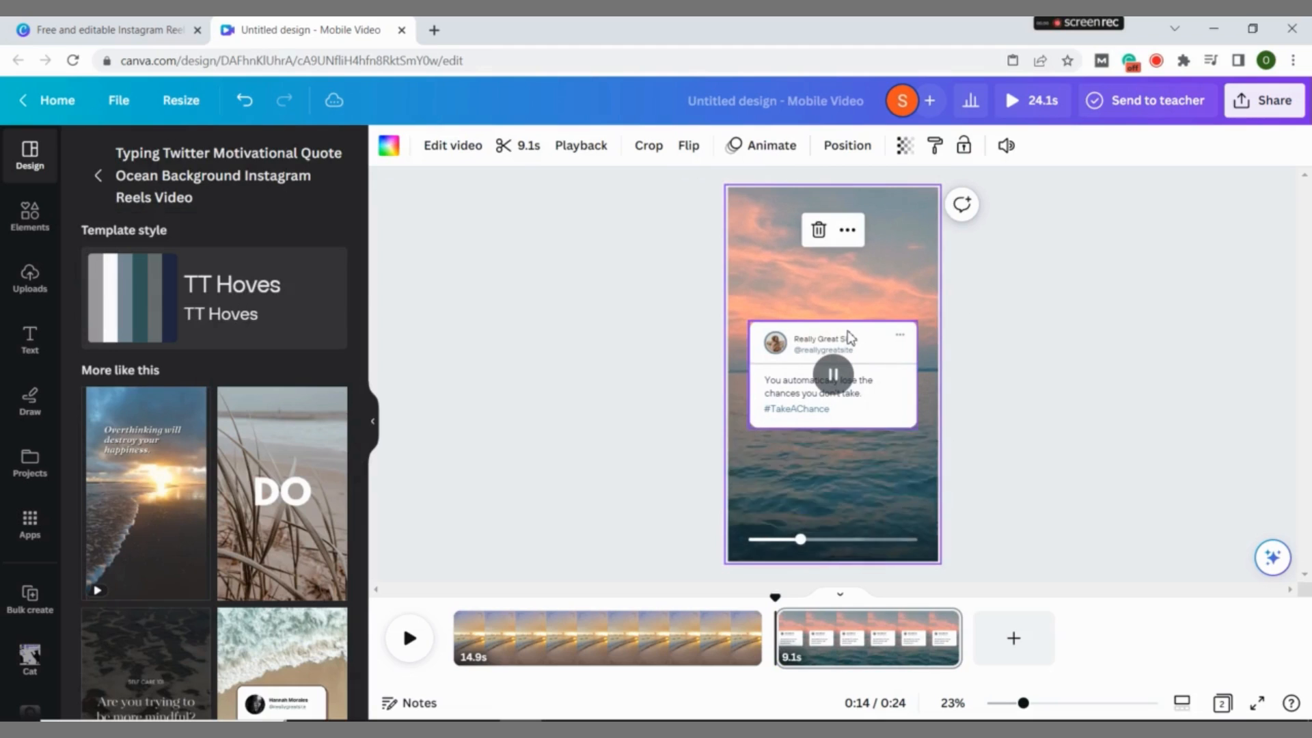
{"action": "left_click", "coordinate": [850, 338]}
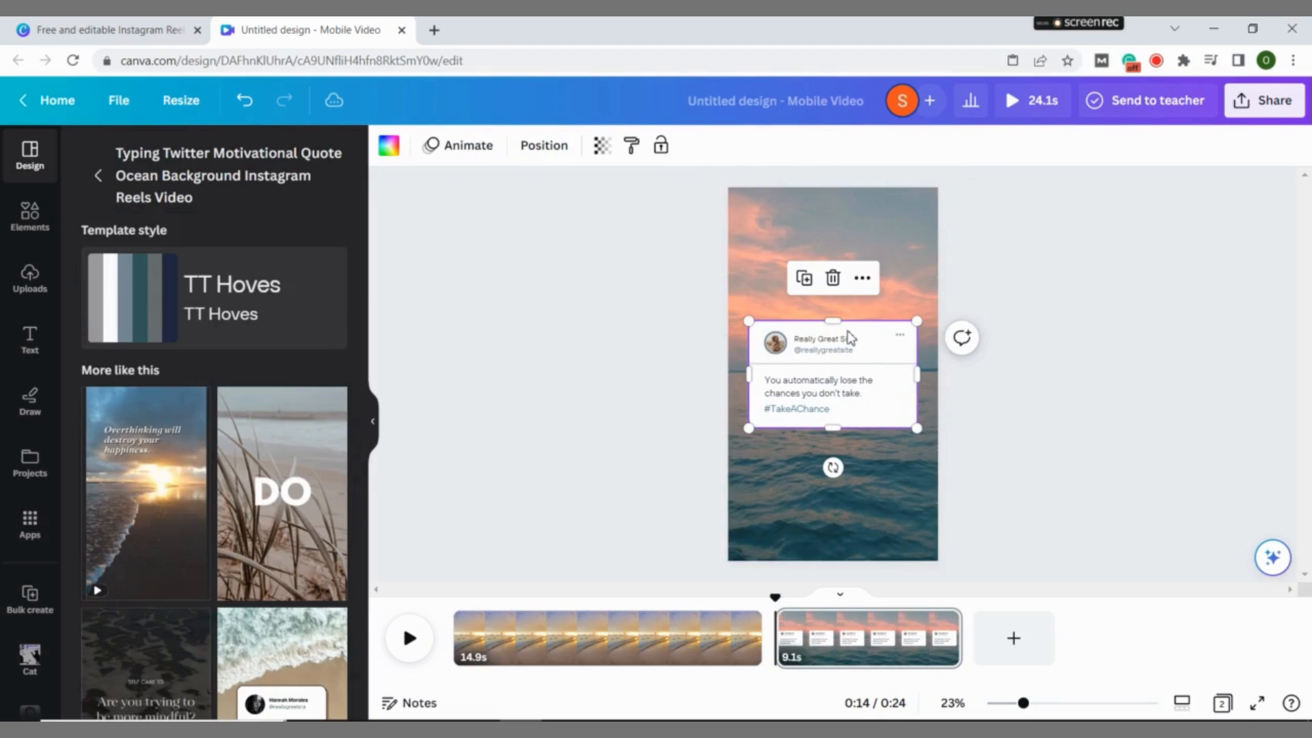
{"action": "left_click", "coordinate": [864, 280]}
{"action": "key", "text": "Escape"}
{"action": "key", "text": "Escape"}
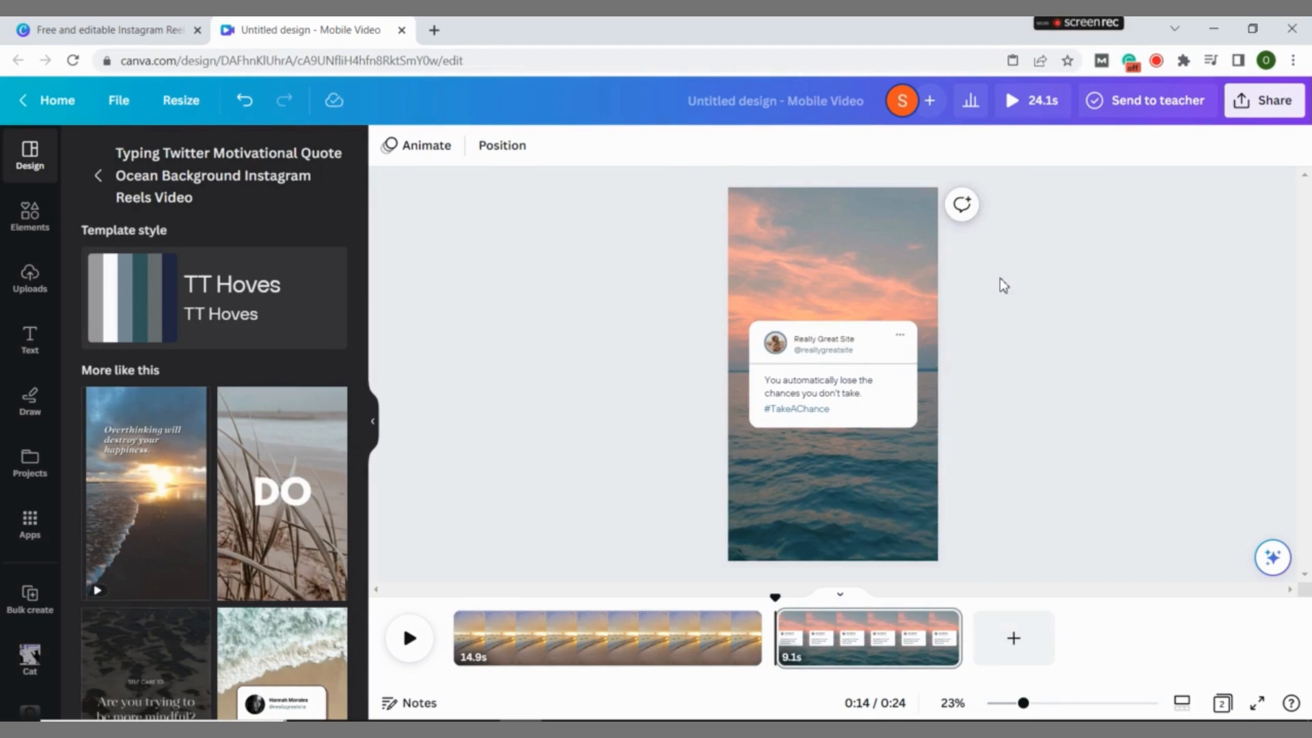
- Group all elements of the tweet card on the second page and copy the group
{"action": "left_click_drag", "start_coordinate": [1001, 277], "coordinate": [744, 453]}
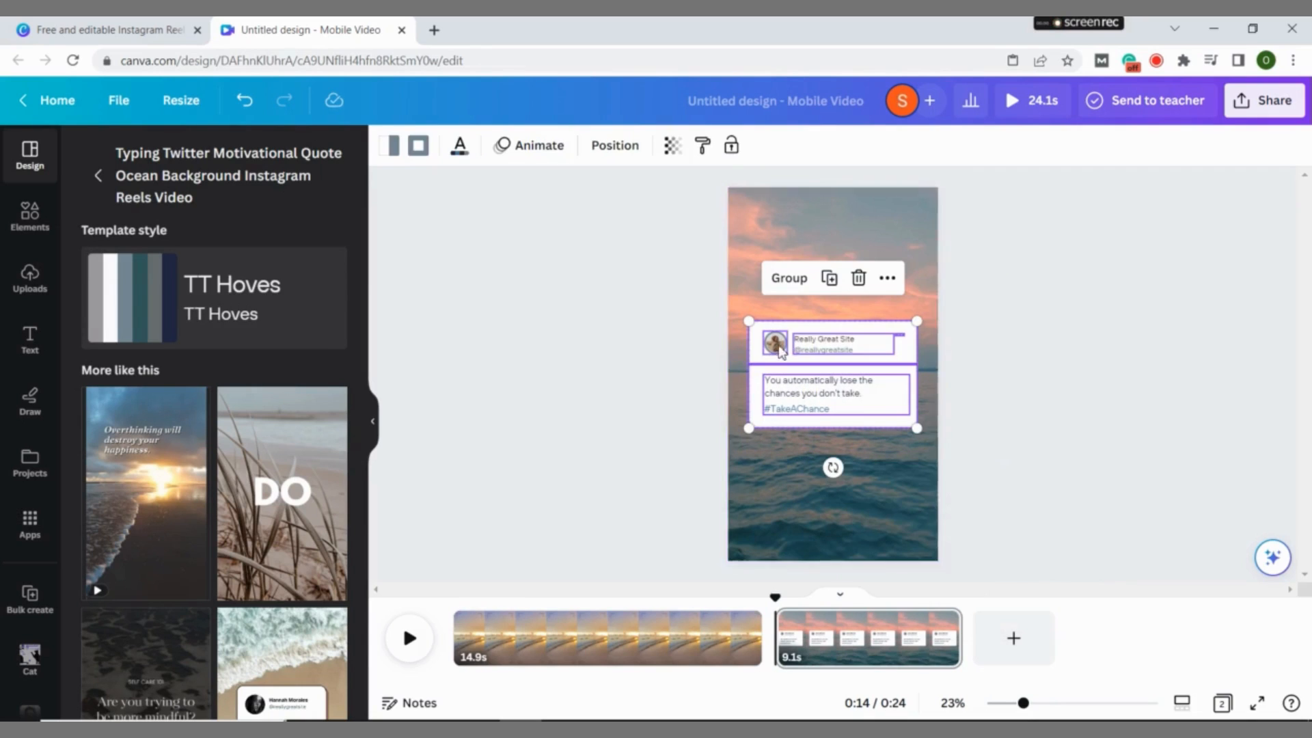
{"action": "left_click", "coordinate": [790, 279]}
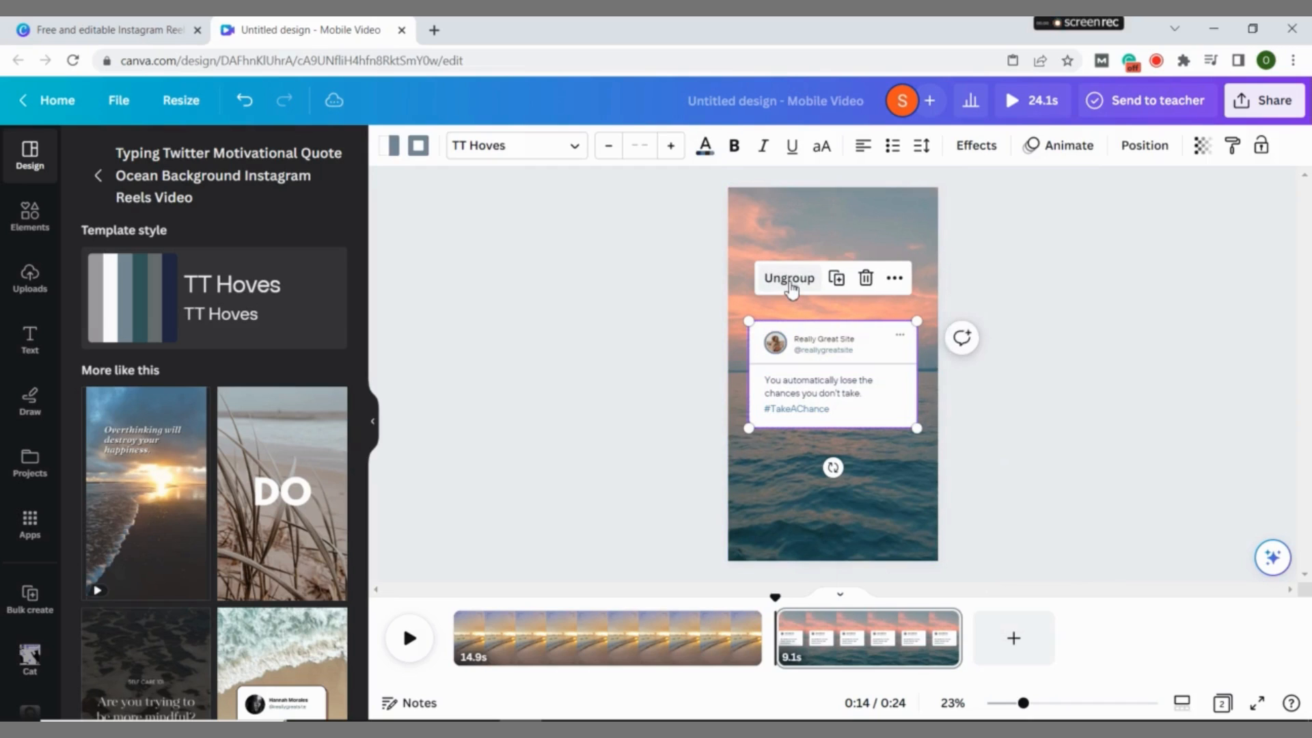
{"action": "left_click_drag", "start_coordinate": [969, 288], "coordinate": [834, 445]}
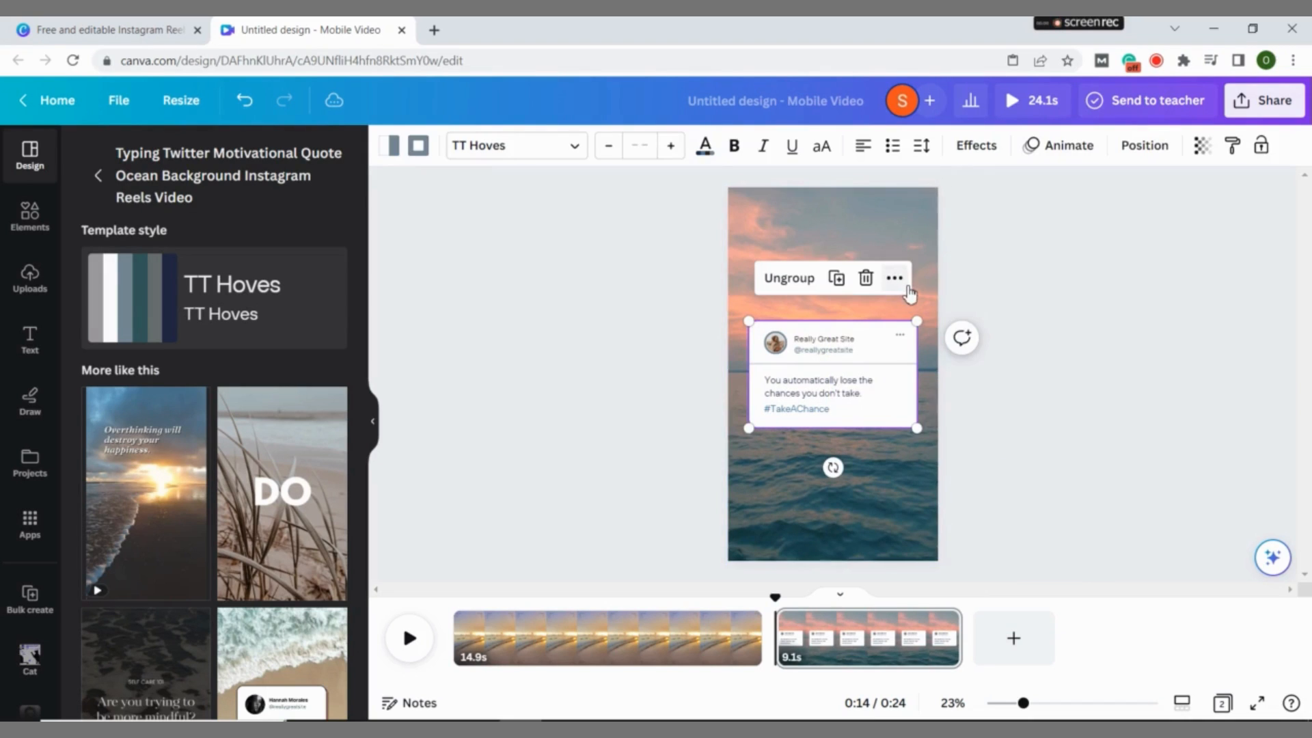
{"action": "left_click", "coordinate": [894, 277]}
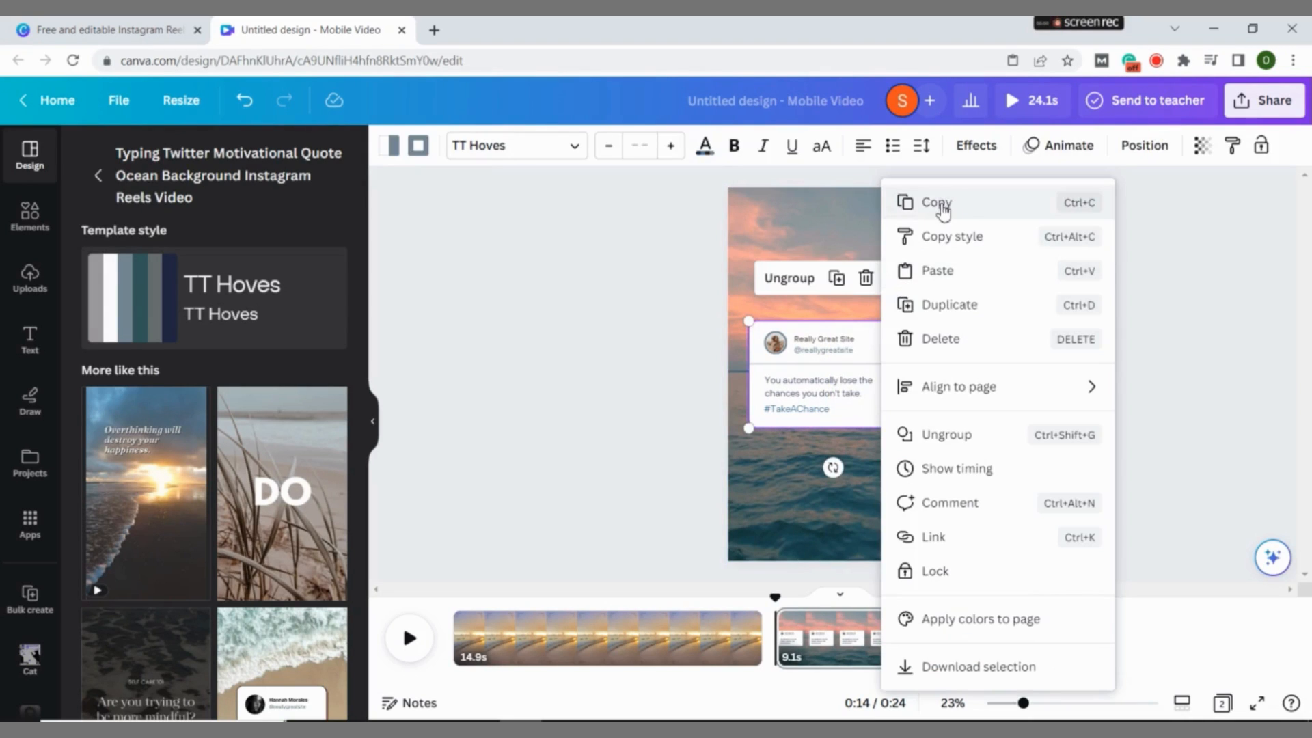
{"action": "left_click", "coordinate": [947, 201]}
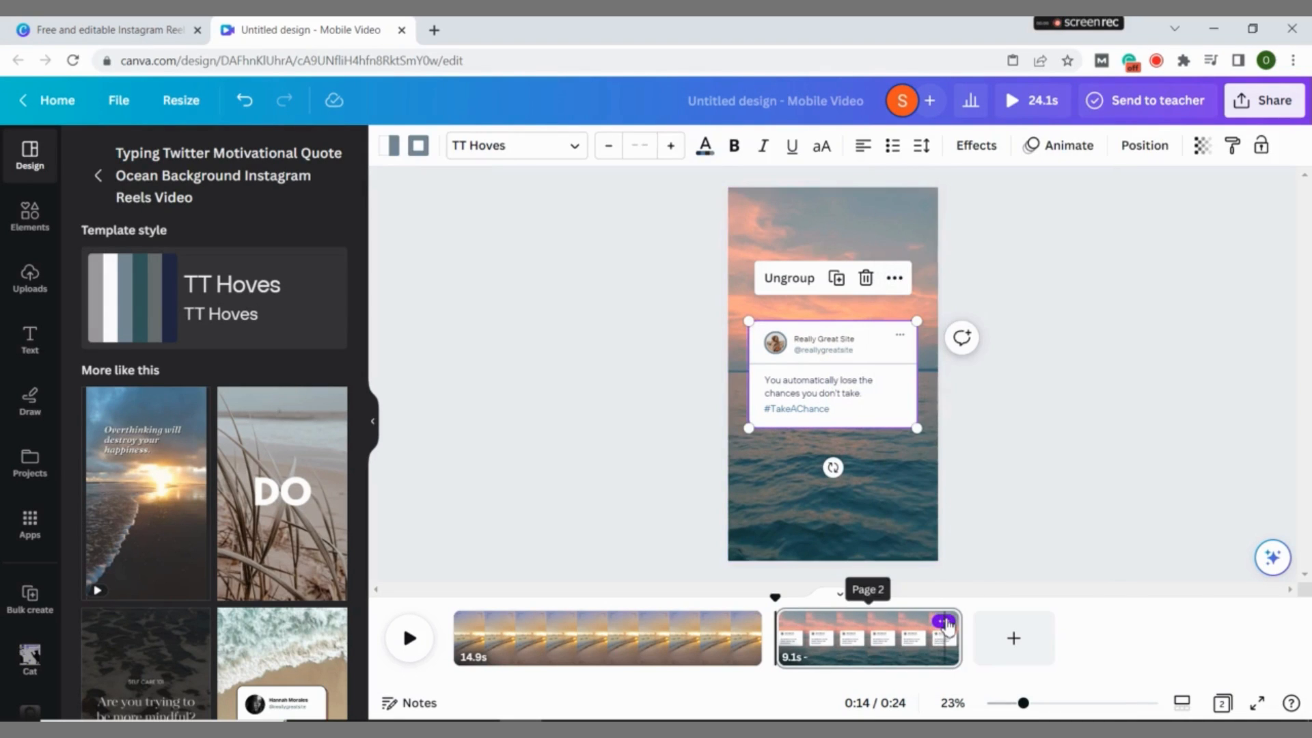
- Delete the second page and paste the copied tweet card onto the beach sunset page
{"action": "left_click", "coordinate": [941, 621]}
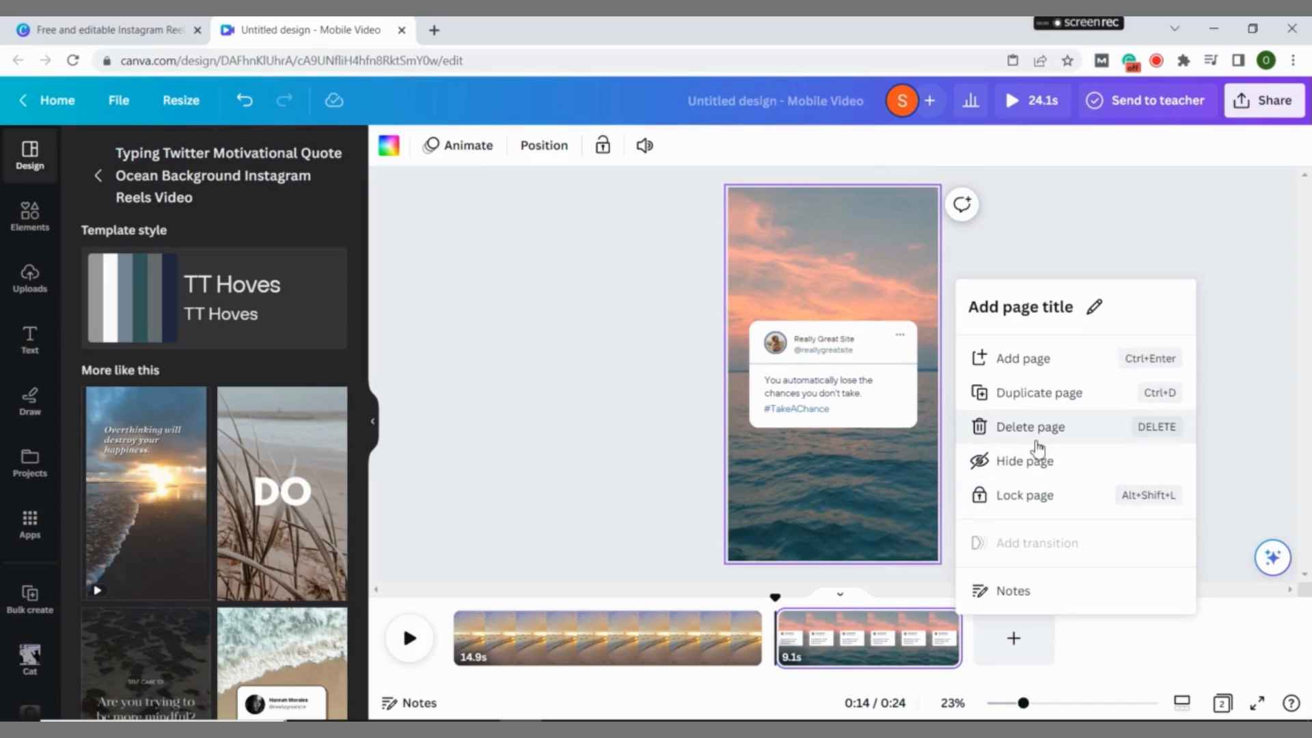
{"action": "left_click", "coordinate": [1034, 436]}
{"action": "mouse_move", "coordinate": [896, 455]}
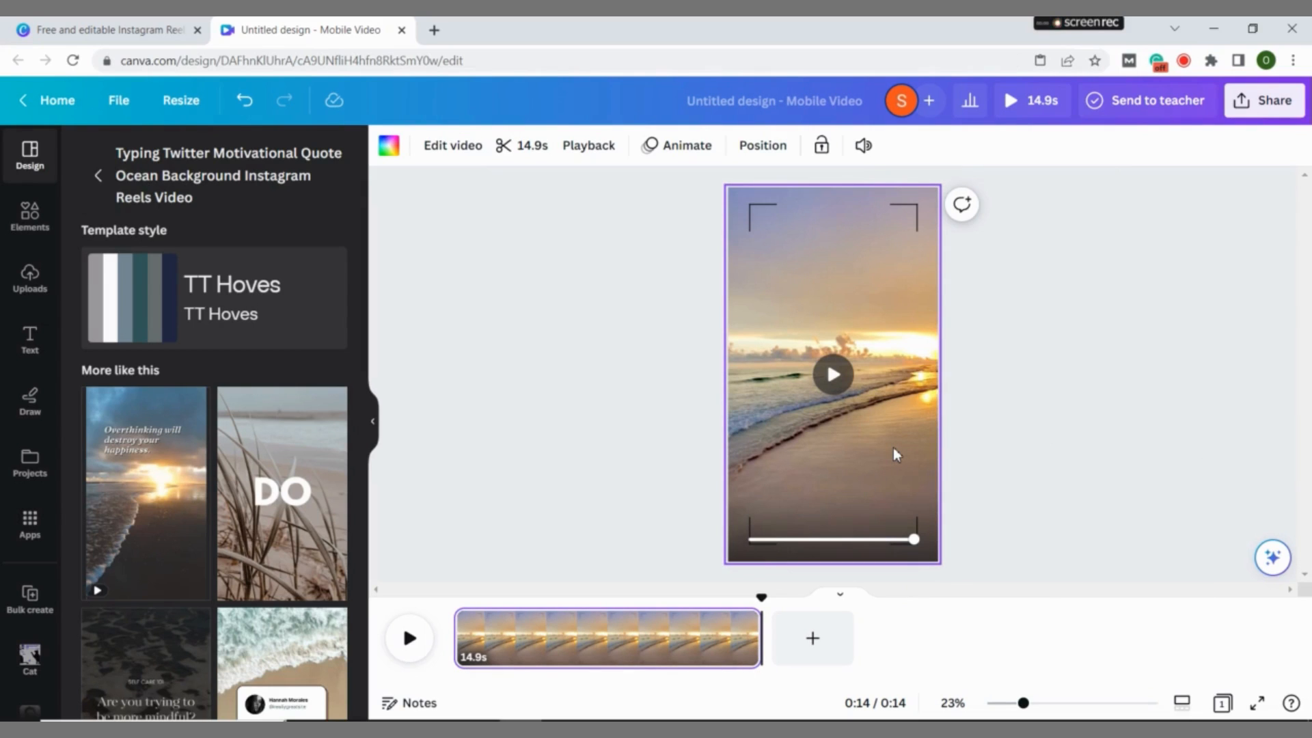
{"action": "right_click", "coordinate": [896, 454]}
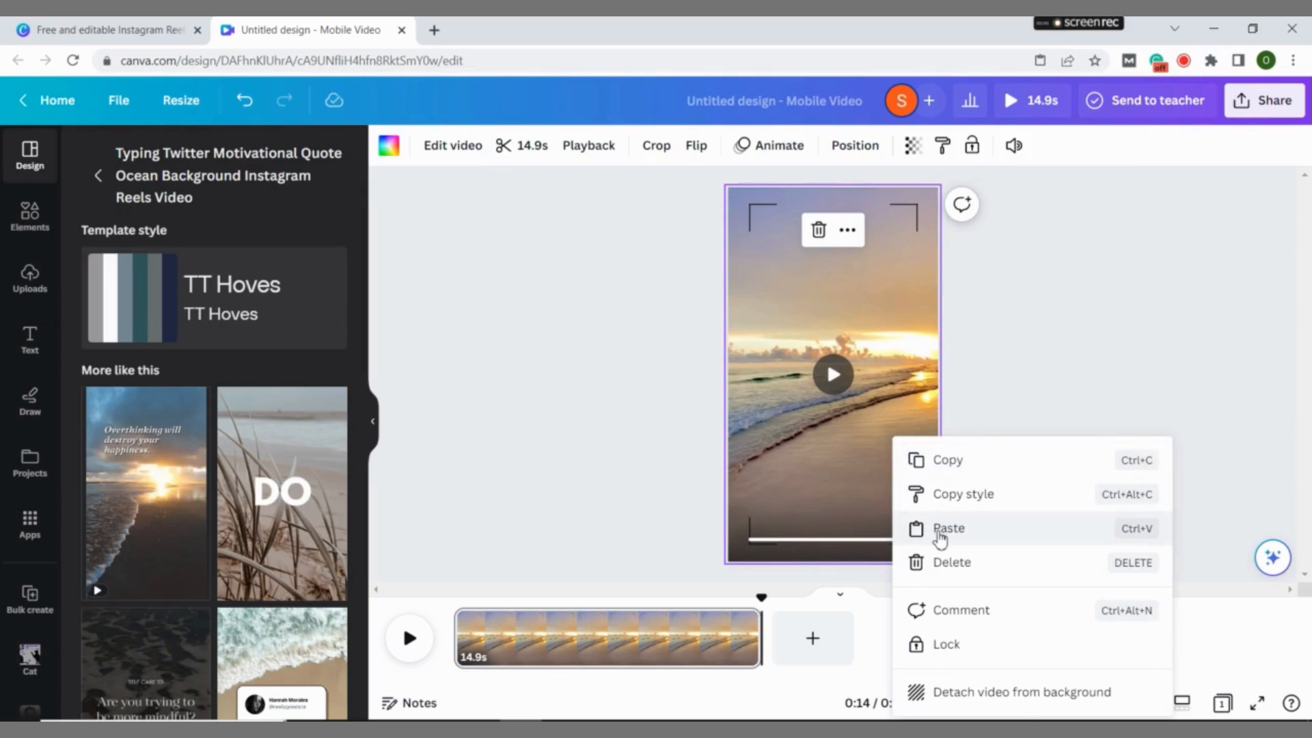
{"action": "left_click", "coordinate": [941, 529]}
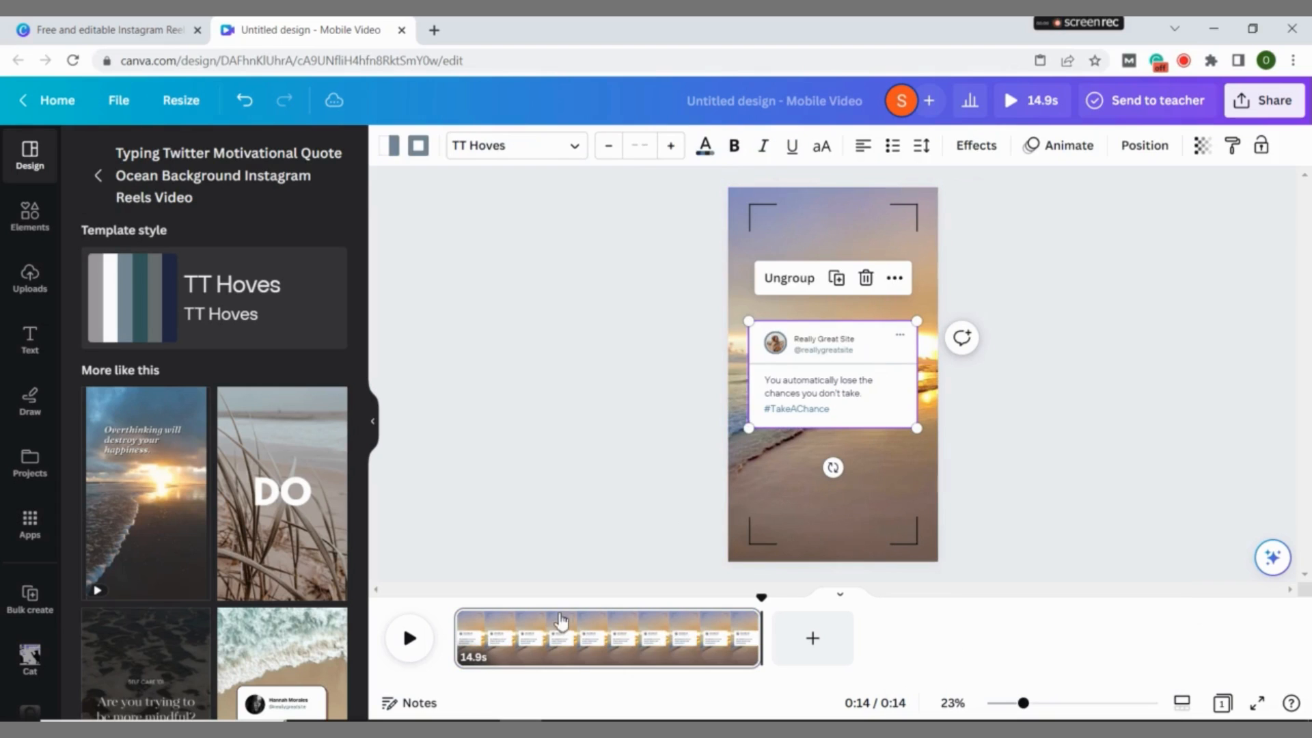
- Open ChatGPT and enter the prompt "Write me quotes on 15 psychological facts. Create one column for quote and one column for 4 relevant hashtags."
{"action": "left_click", "coordinate": [563, 719]}
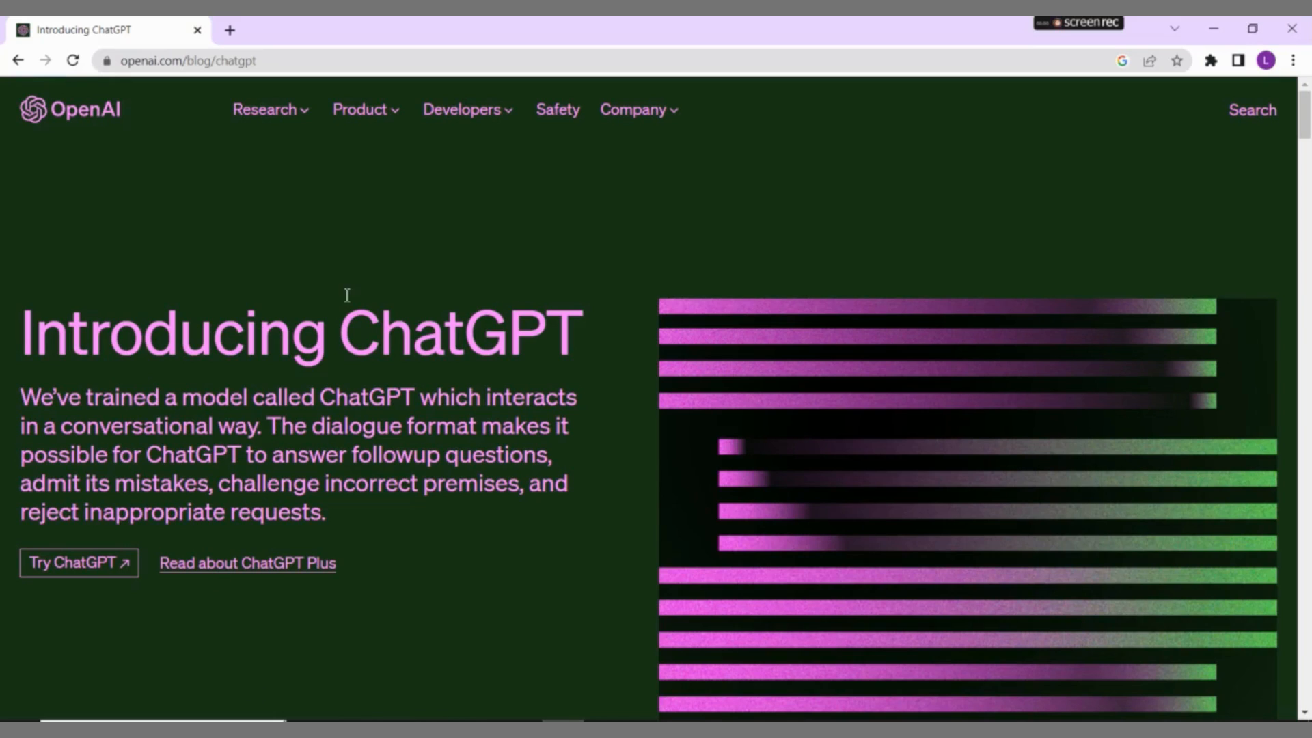
{"action": "left_click", "coordinate": [96, 572]}
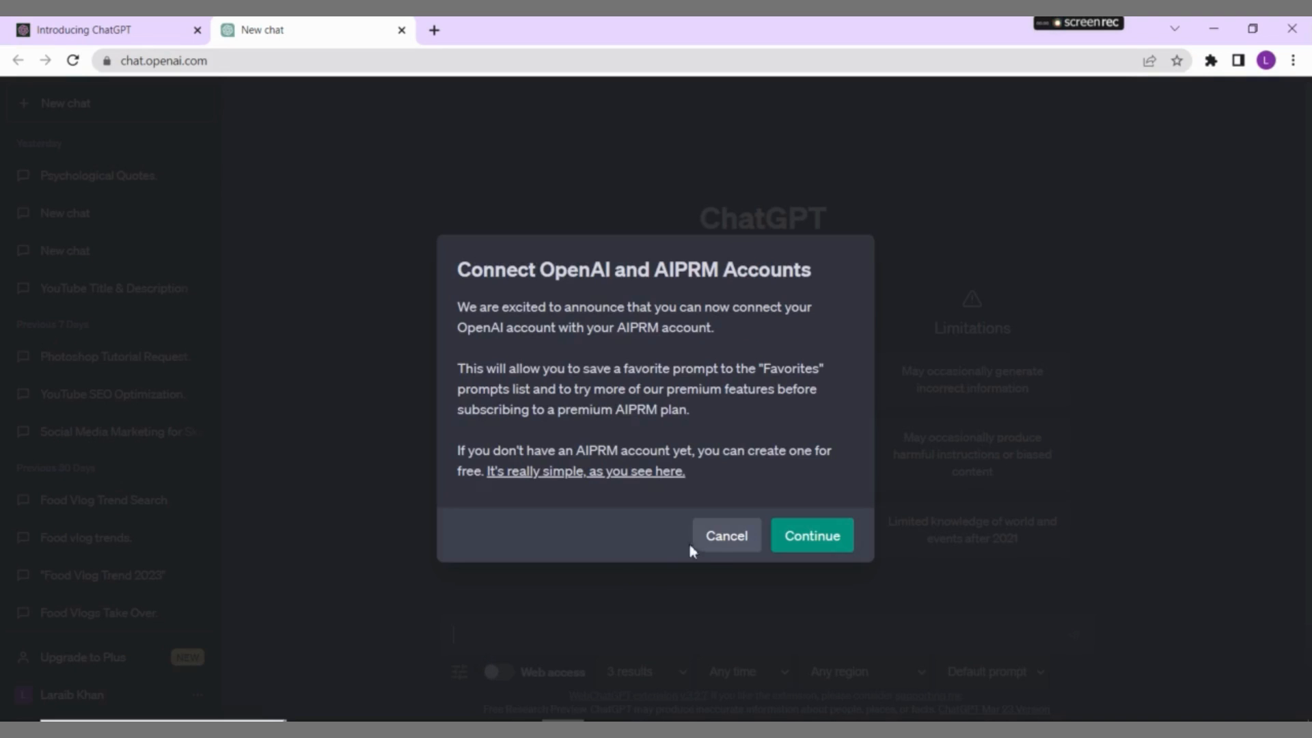
{"action": "left_click", "coordinate": [707, 538]}
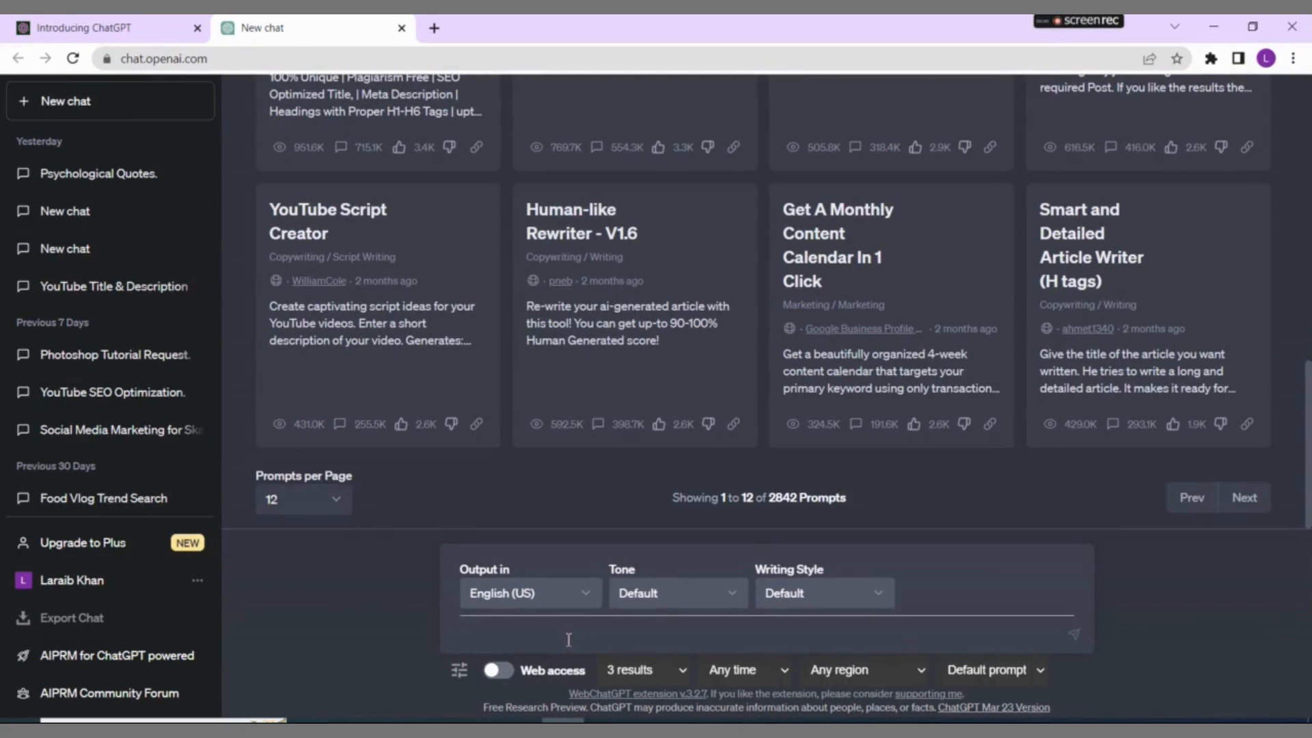
{"action": "key", "text": "ctrl+v"}
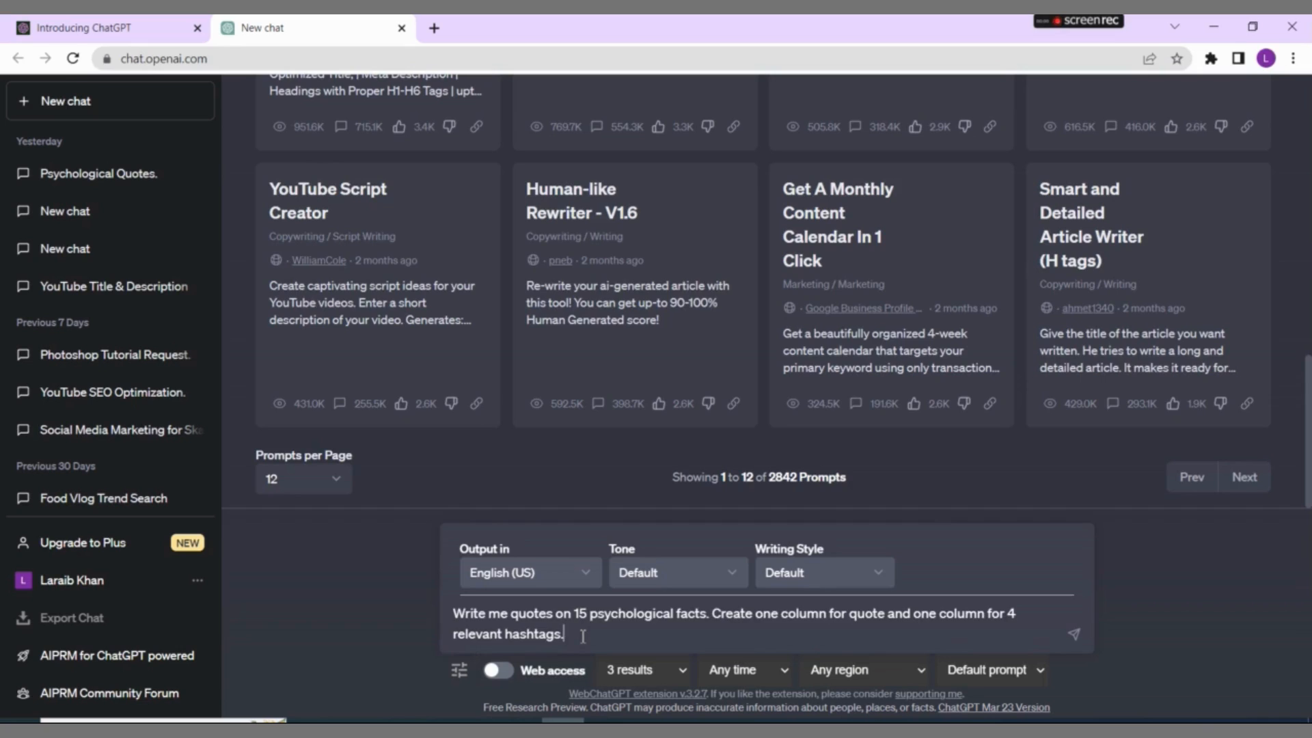
- Submit the prompt and look through the generated table of psychological quotes and hashtags
{"action": "key", "text": "Return"}
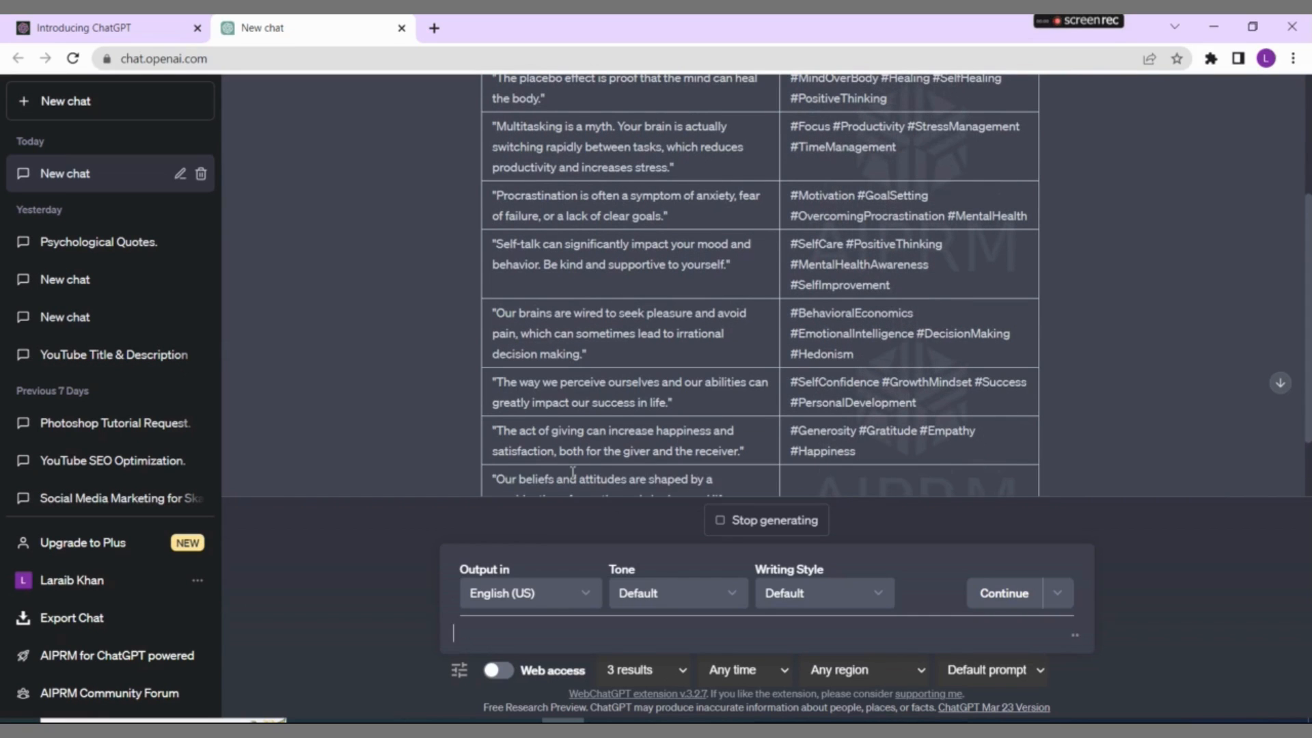
{"action": "left_click_drag", "start_coordinate": [1310, 421], "coordinate": [1310, 532]}
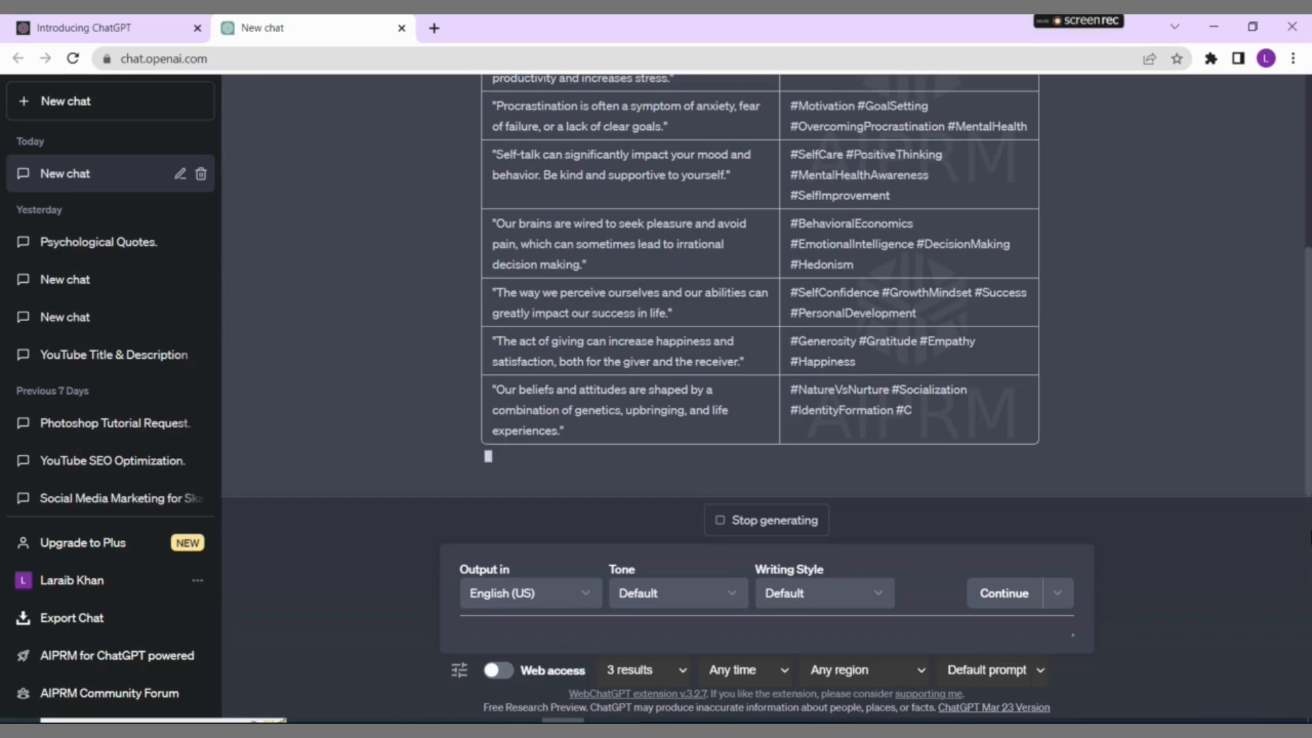
{"action": "left_click_drag", "start_coordinate": [1311, 535], "coordinate": [1311, 505]}
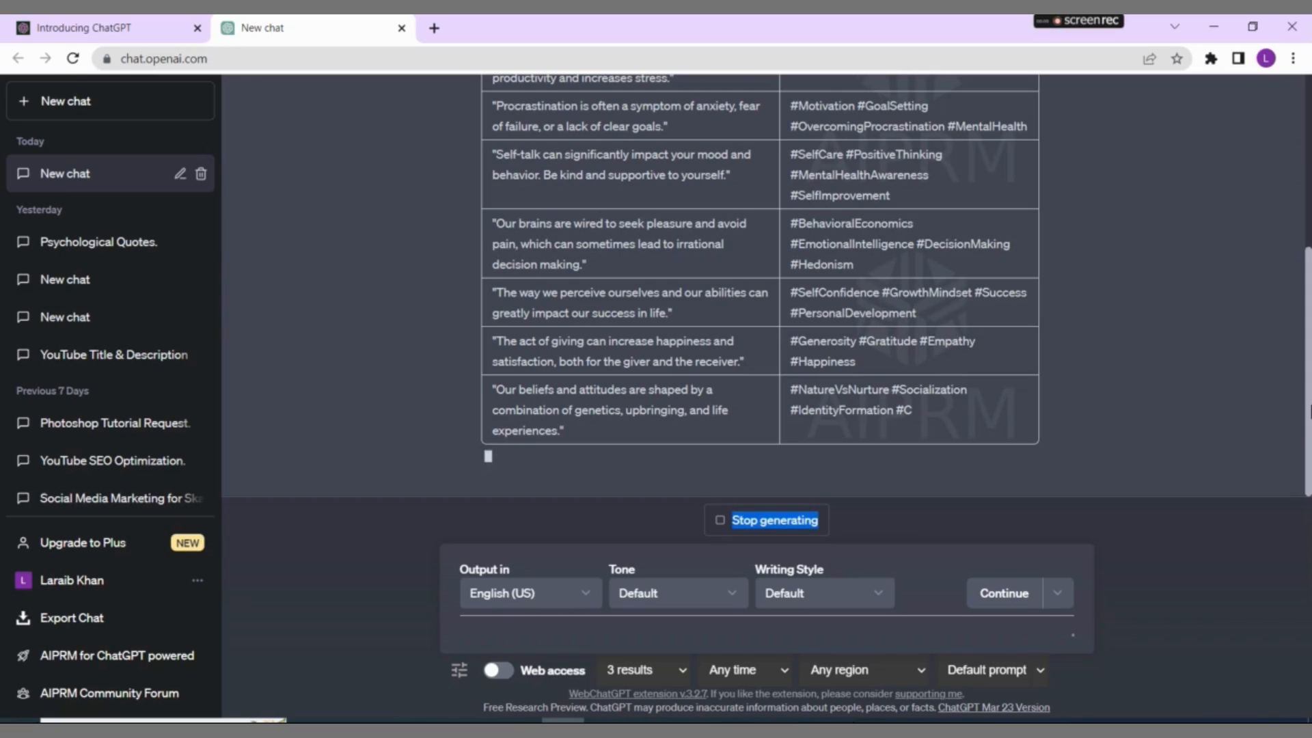
{"action": "left_click", "coordinate": [1273, 409]}
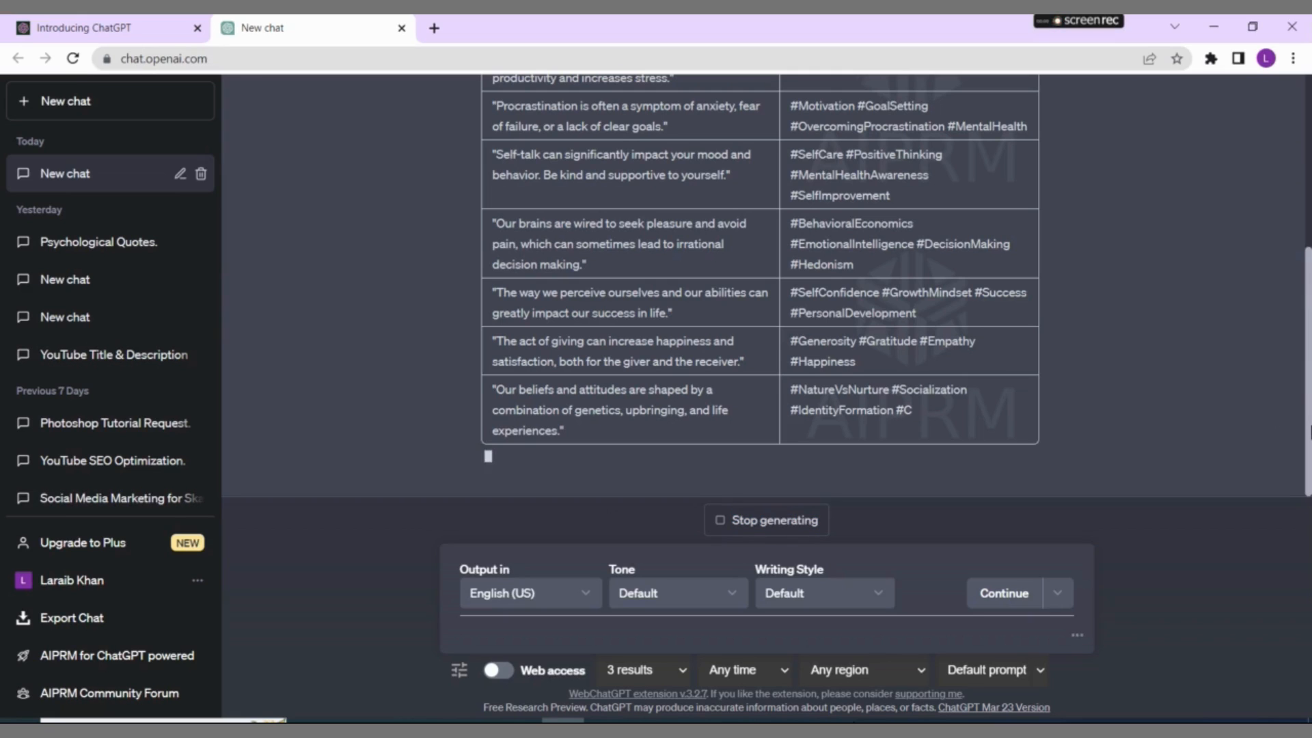
{"action": "left_click_drag", "start_coordinate": [1310, 429], "coordinate": [1299, 314]}
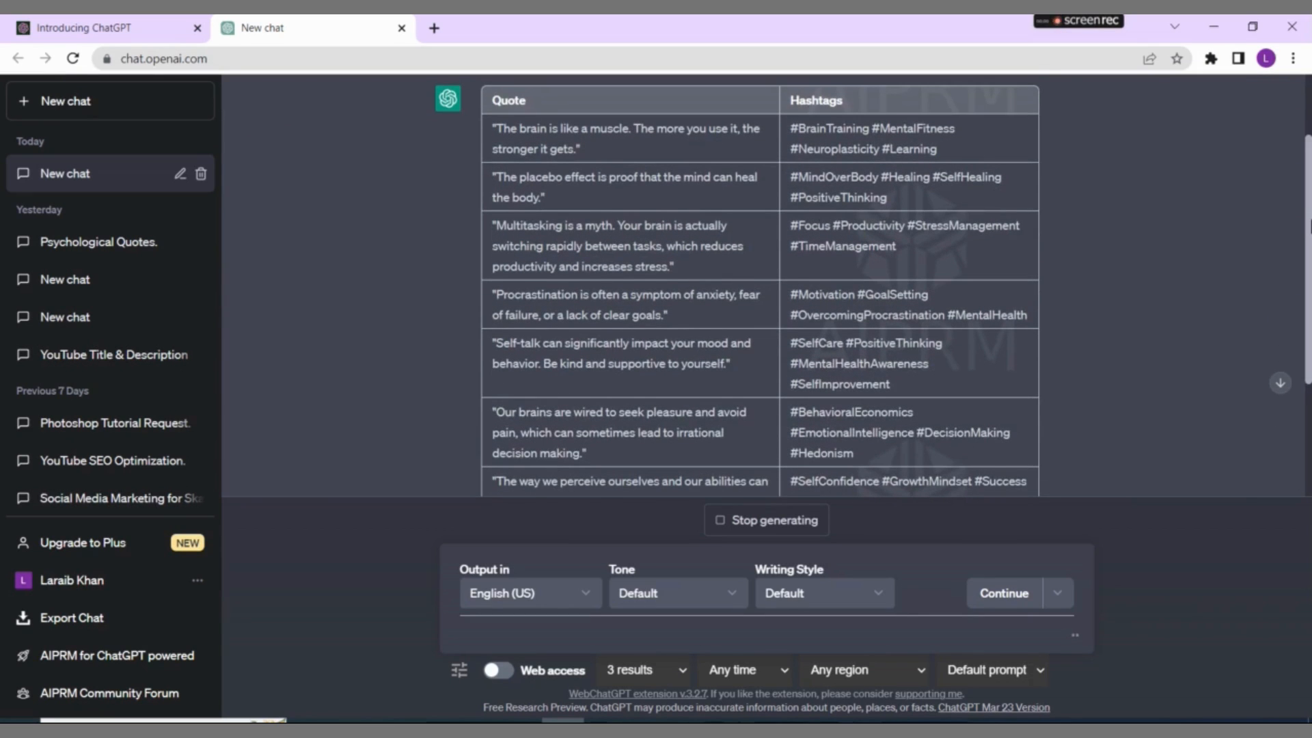
{"action": "left_click_drag", "start_coordinate": [1309, 225], "coordinate": [1309, 386]}
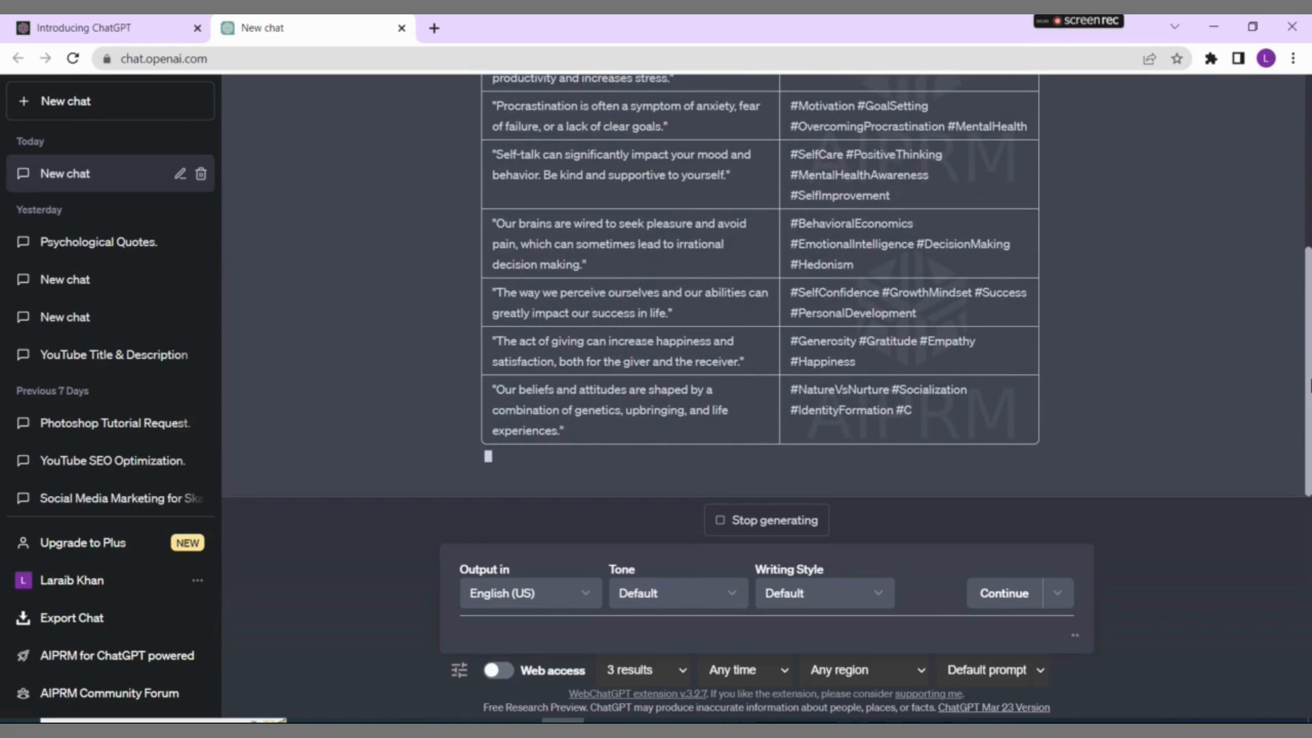
{"action": "mouse_move", "coordinate": [520, 720]}
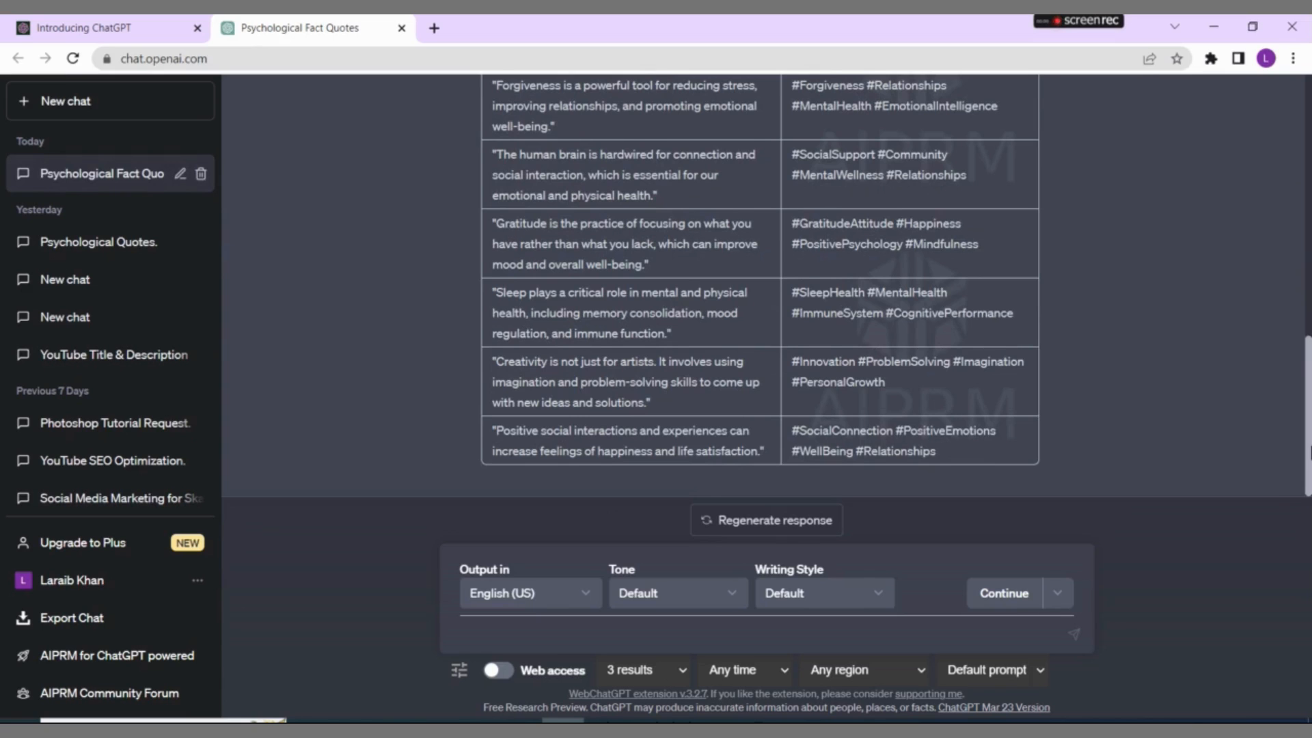
{"action": "scroll", "coordinate": [1309, 452], "scroll_direction": "up", "scroll_amount": 15}
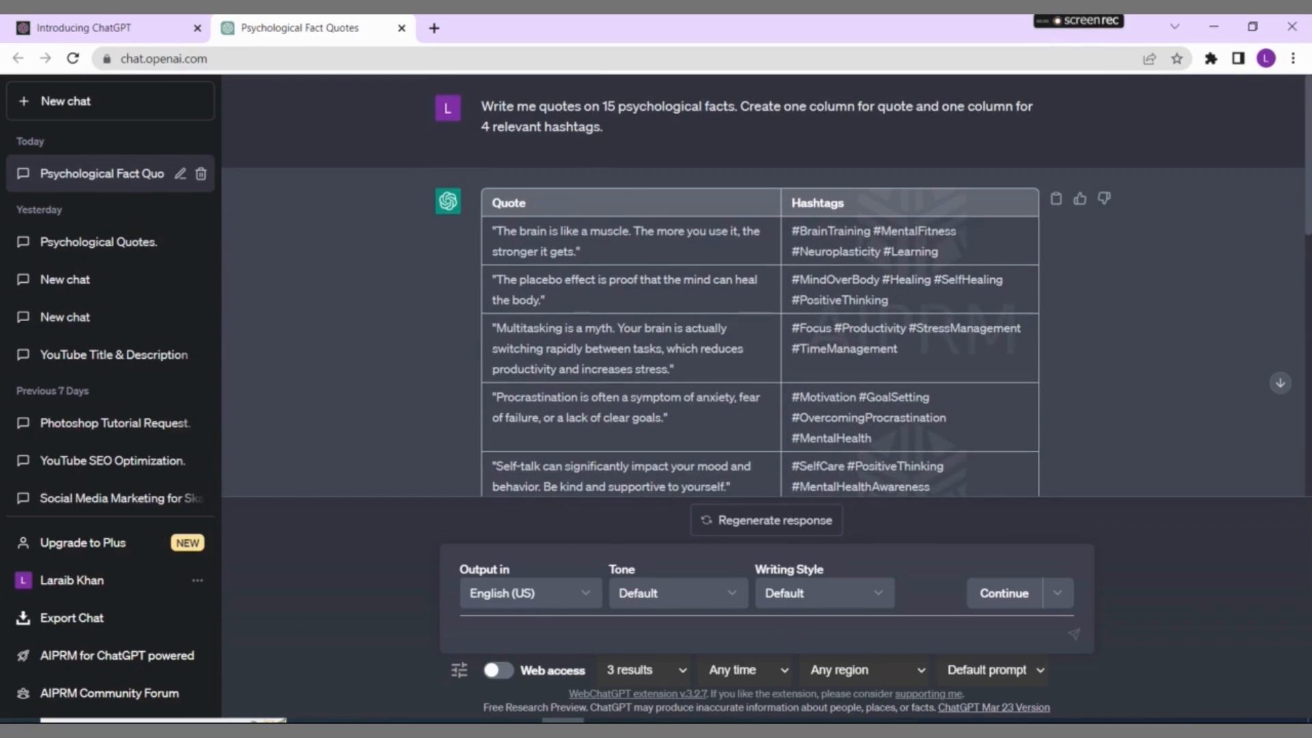
- Switch to Canva and replace the display name on the tweet card with "Psychological Facts"
{"action": "left_click", "coordinate": [521, 721]}
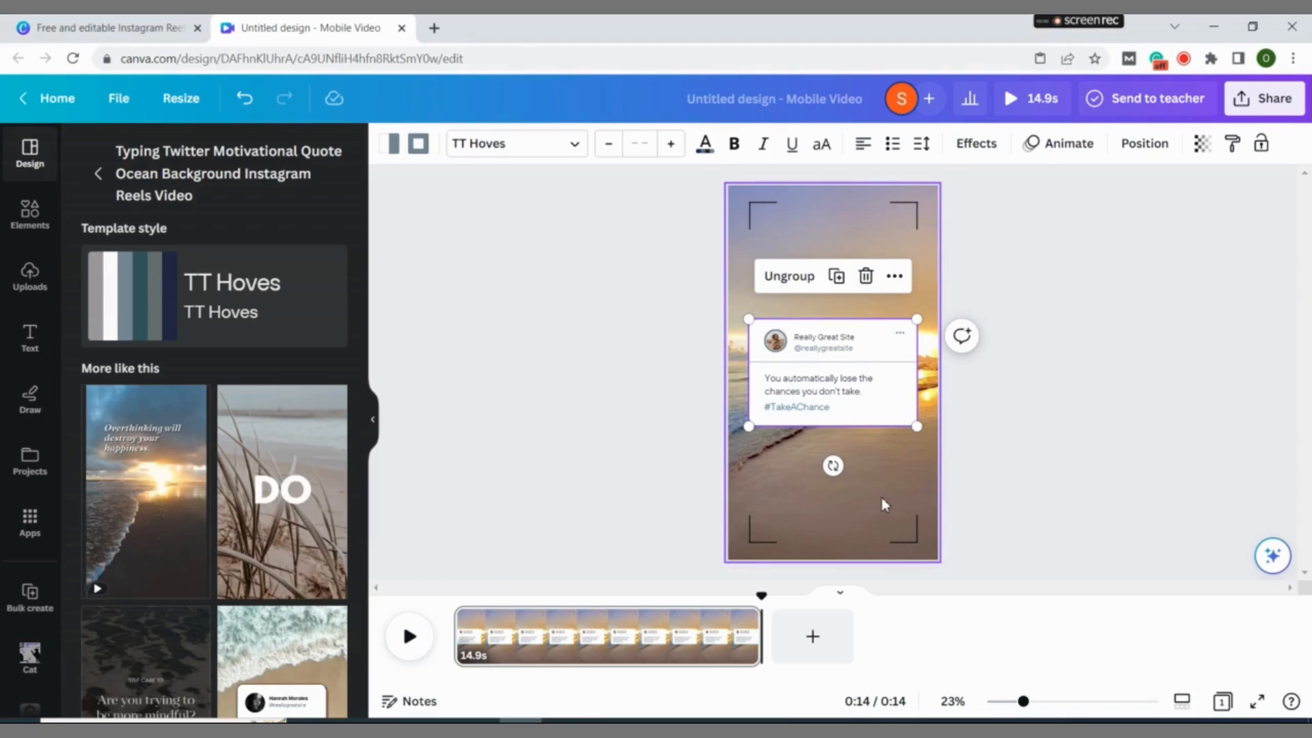
{"action": "left_click", "coordinate": [849, 344]}
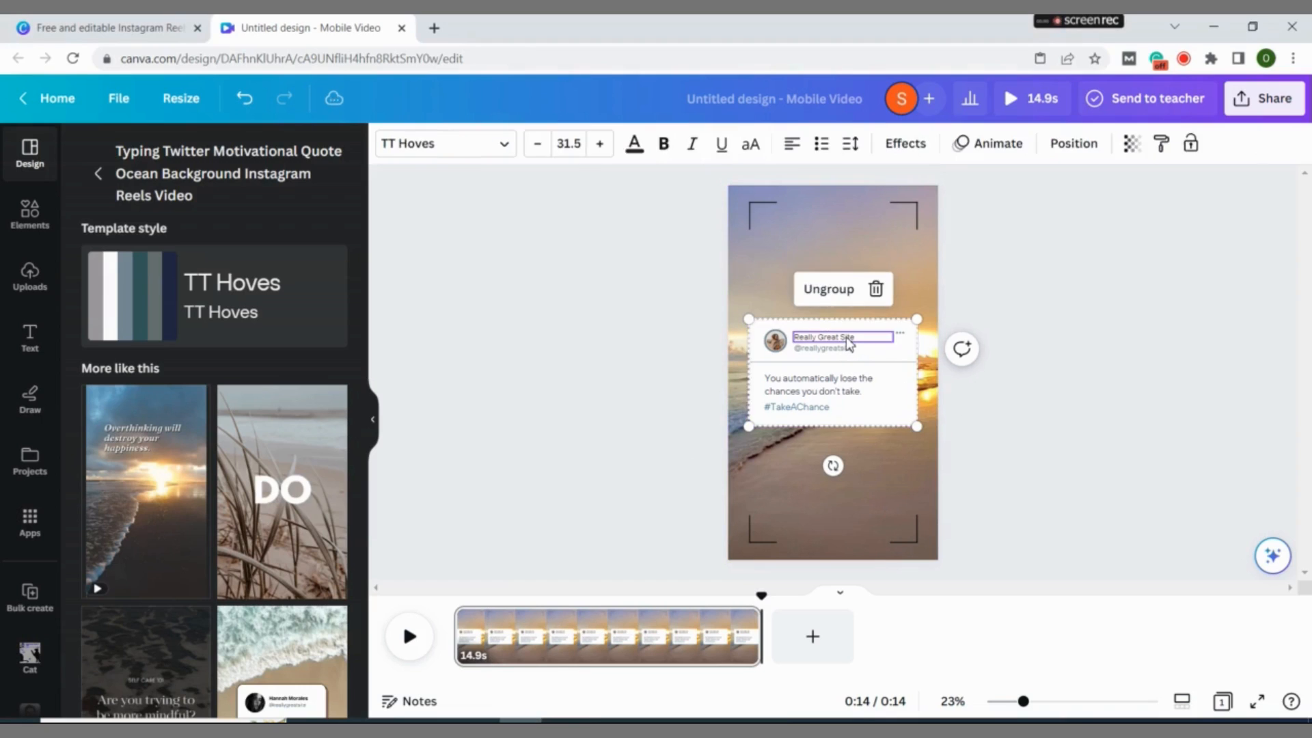
{"action": "double_click", "coordinate": [848, 340]}
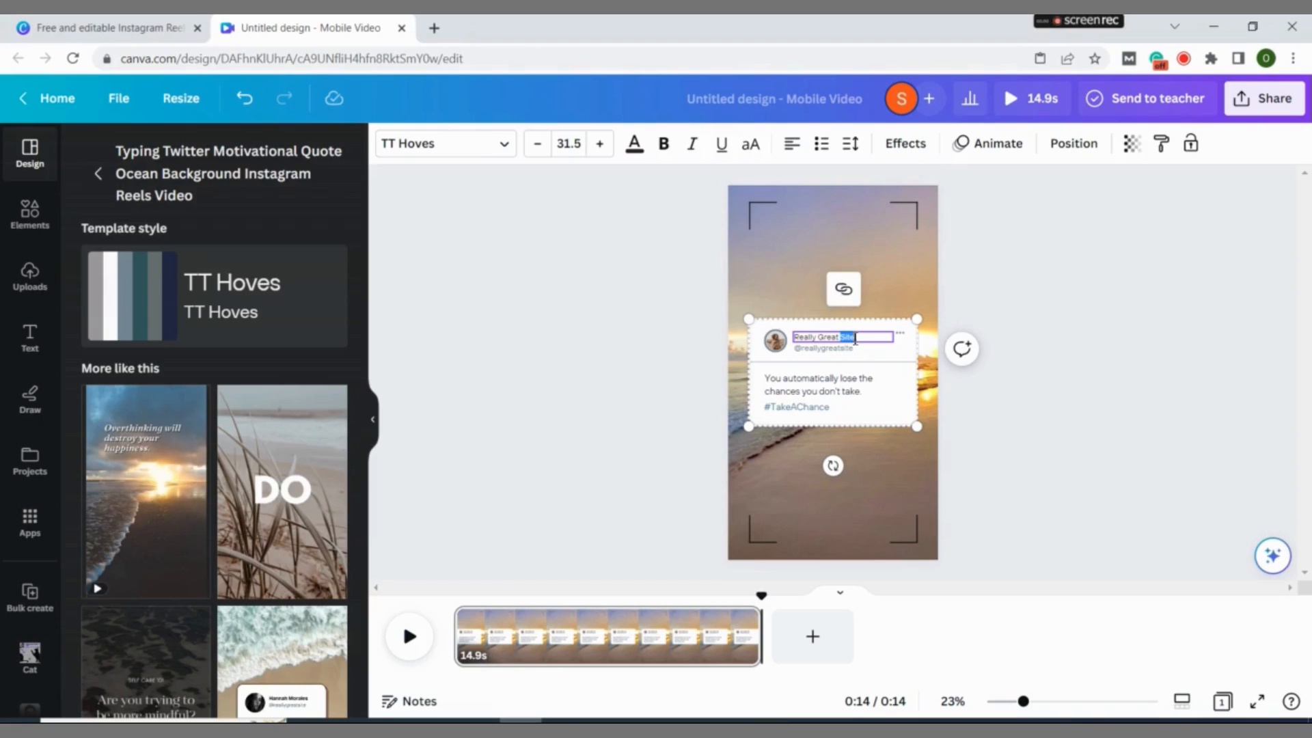
{"action": "left_click_drag", "start_coordinate": [857, 339], "coordinate": [801, 345]}
{"action": "key", "text": "BackSpace"}
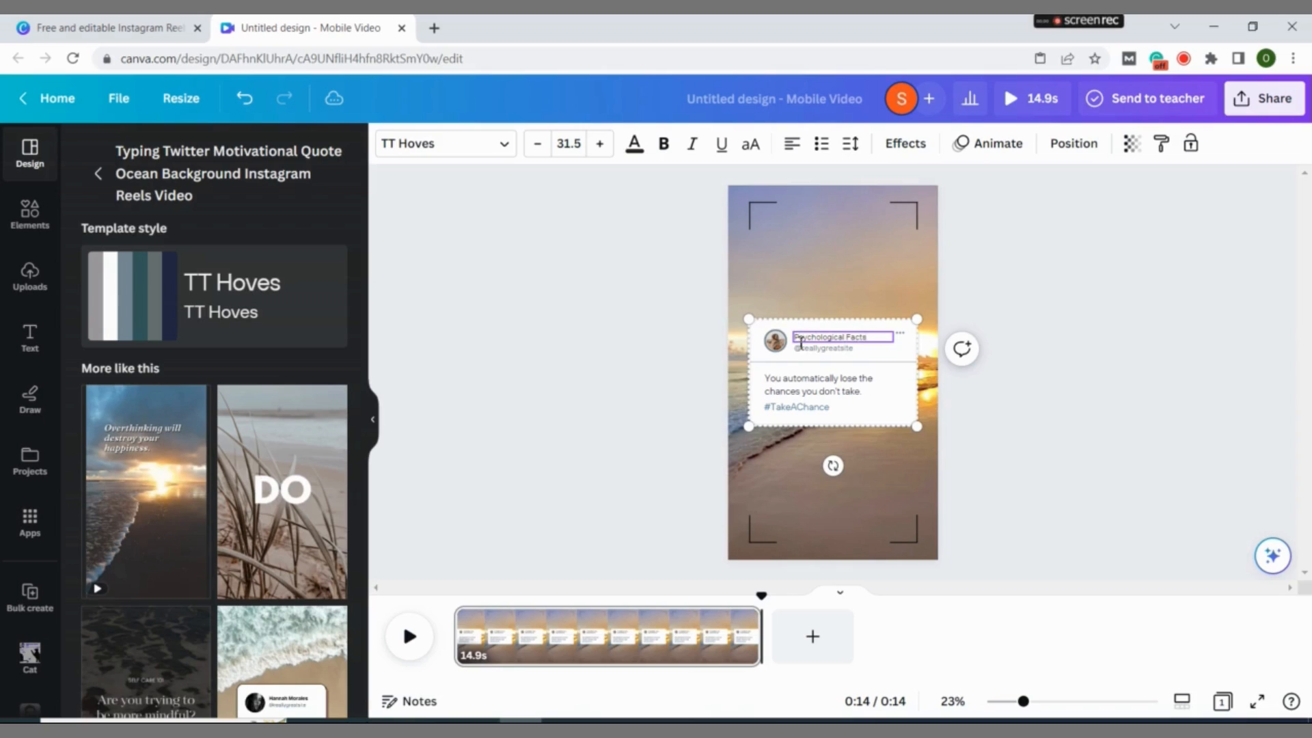
{"action": "left_click", "coordinate": [846, 354]}
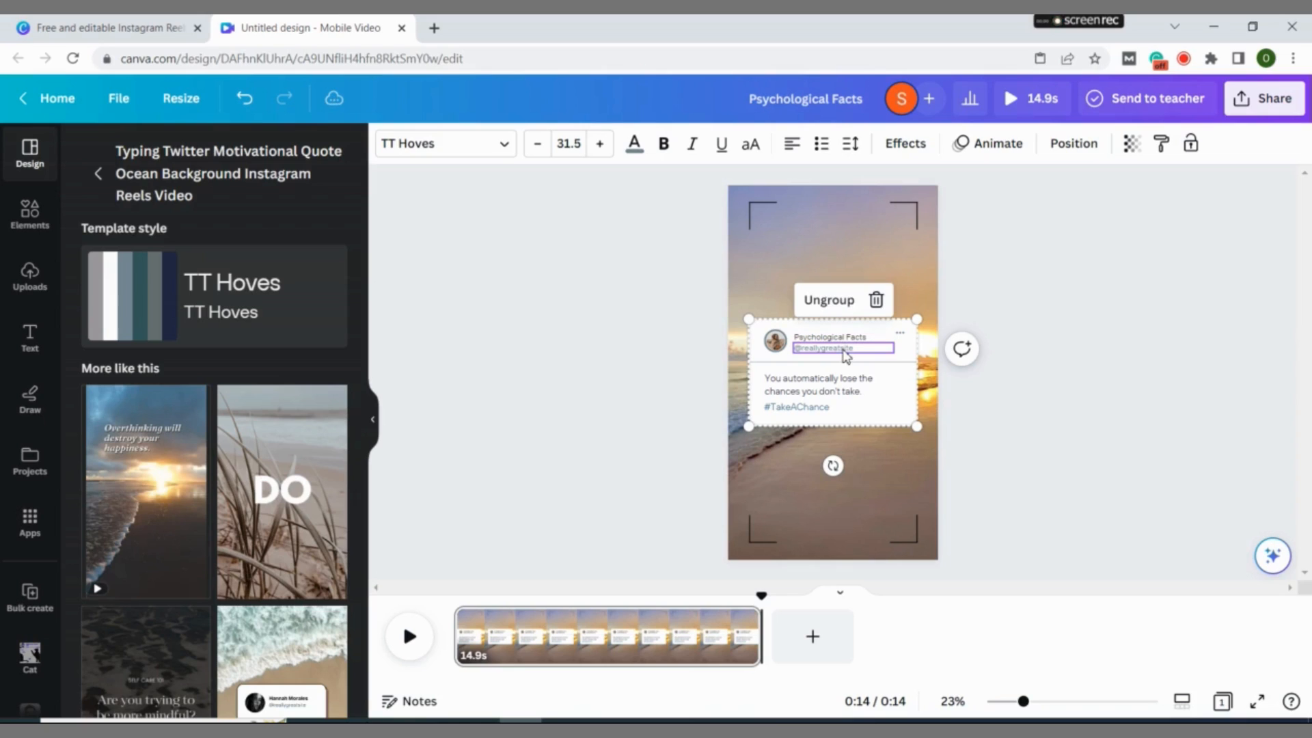
{"action": "double_click", "coordinate": [846, 352]}
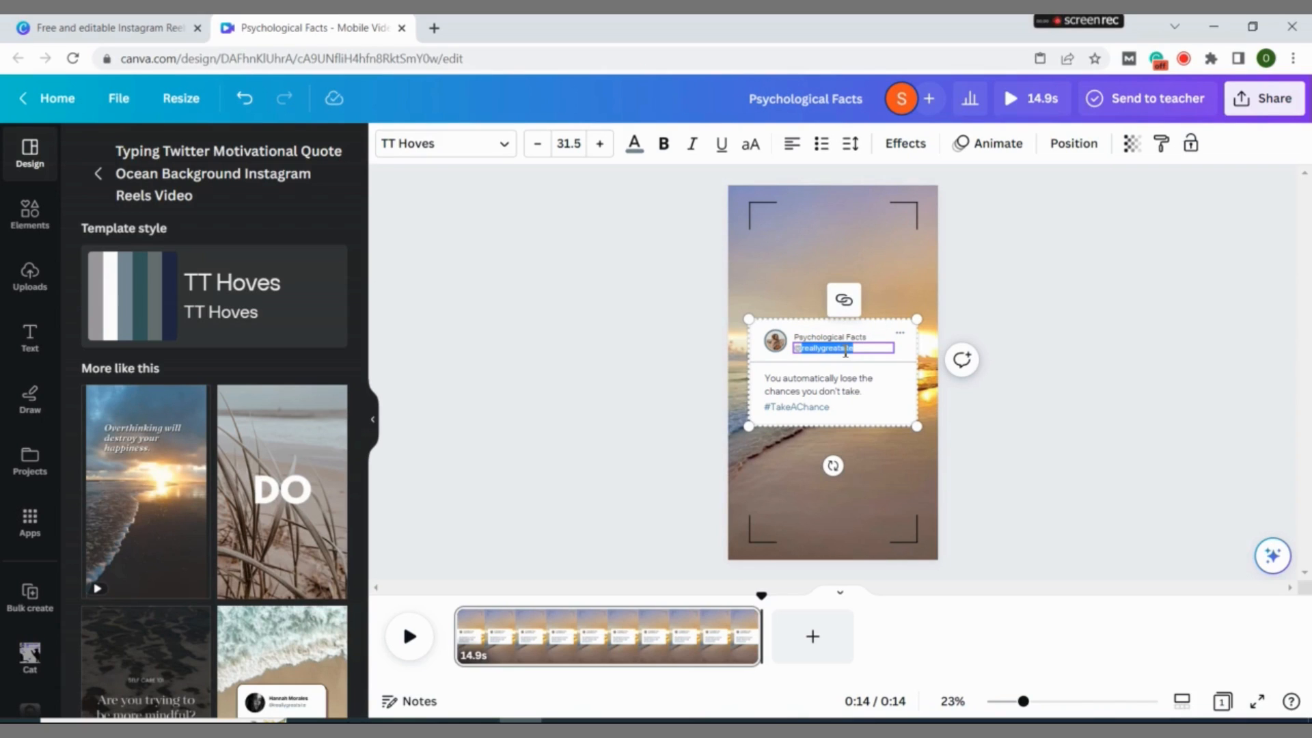
{"action": "type", "text": "@psychologicalfacts"}
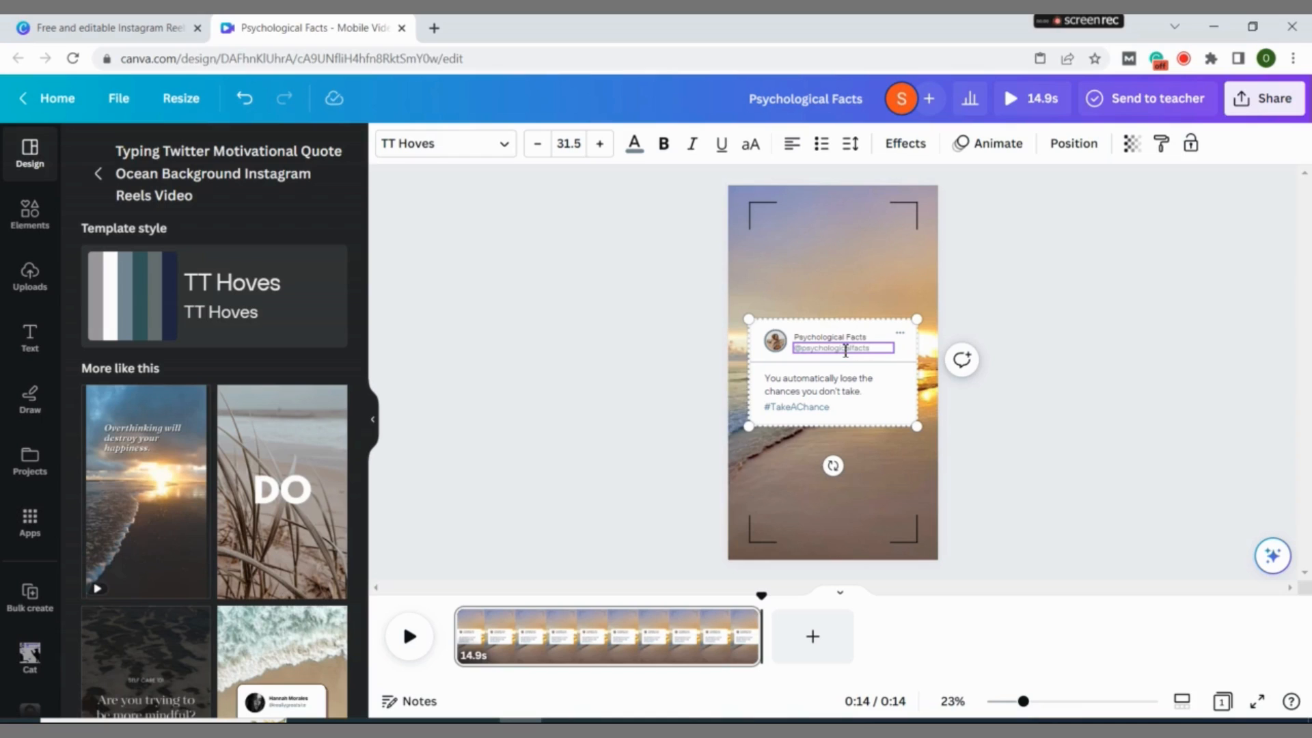
- Ungroup the tweet card so its text elements are separate, and deselect them
{"action": "left_click", "coordinate": [845, 384]}
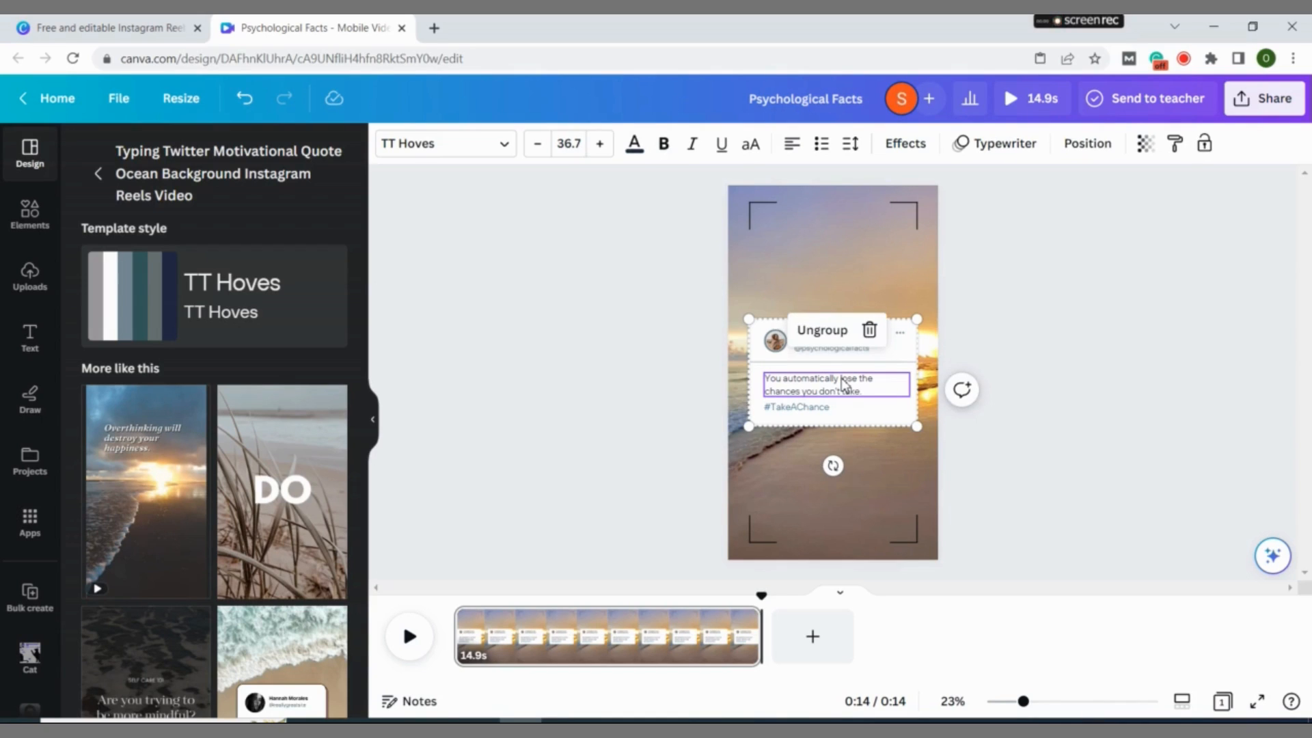
{"action": "left_click", "coordinate": [827, 340]}
{"action": "left_click", "coordinate": [986, 366]}
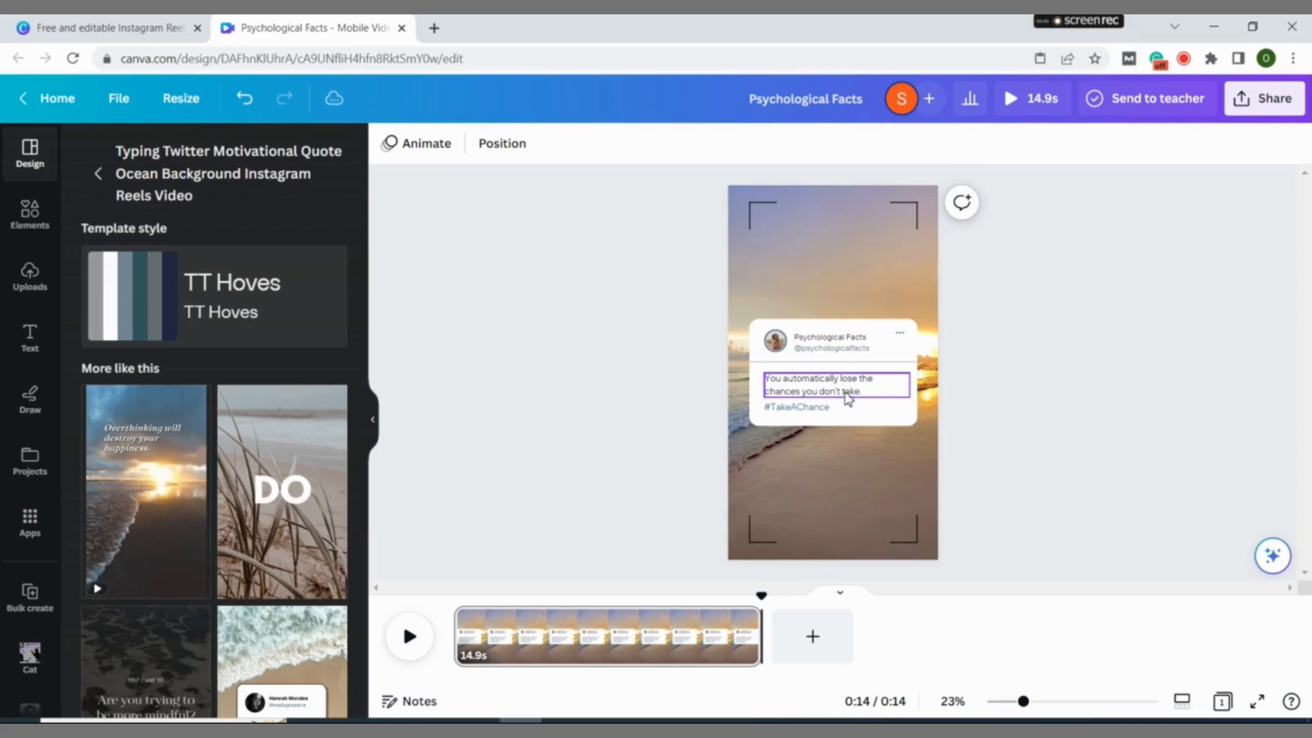
- Search the Canva apps for "bulk create" and open Bulk create's table for entering data manually
{"action": "left_click", "coordinate": [99, 175]}
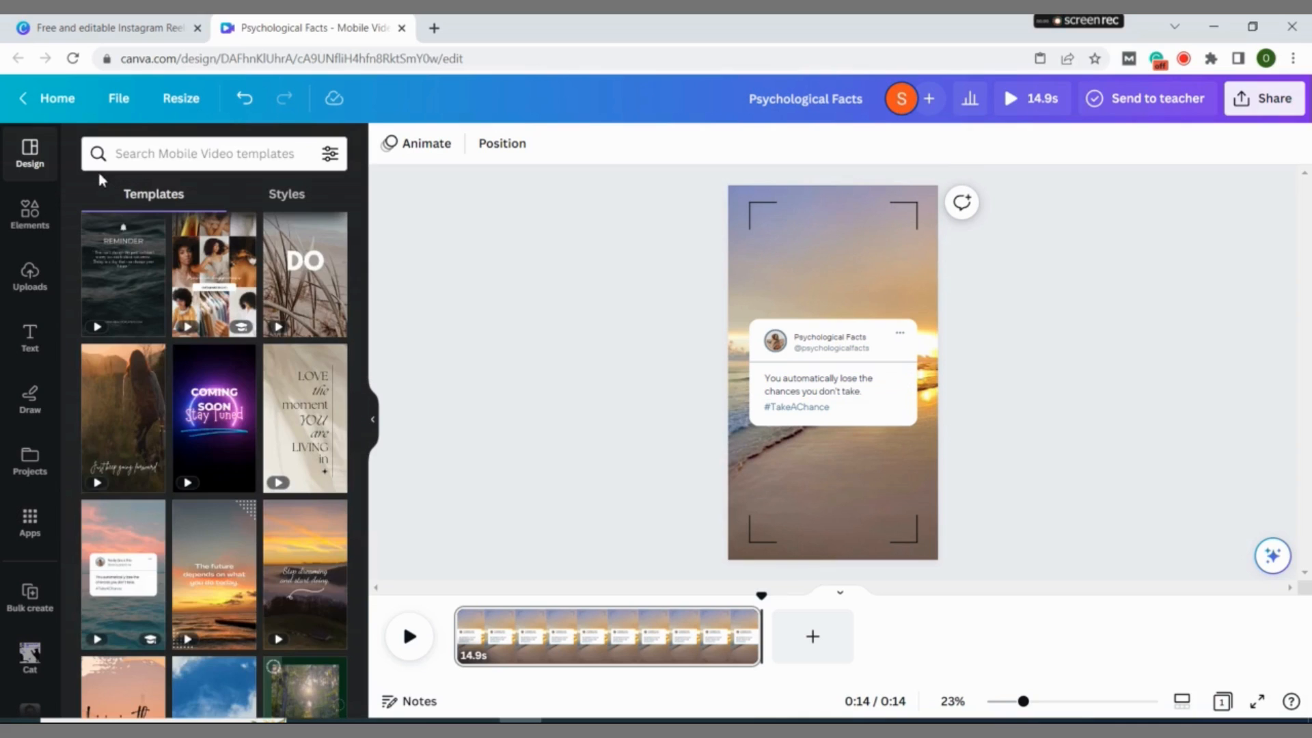
{"action": "left_click", "coordinate": [30, 525]}
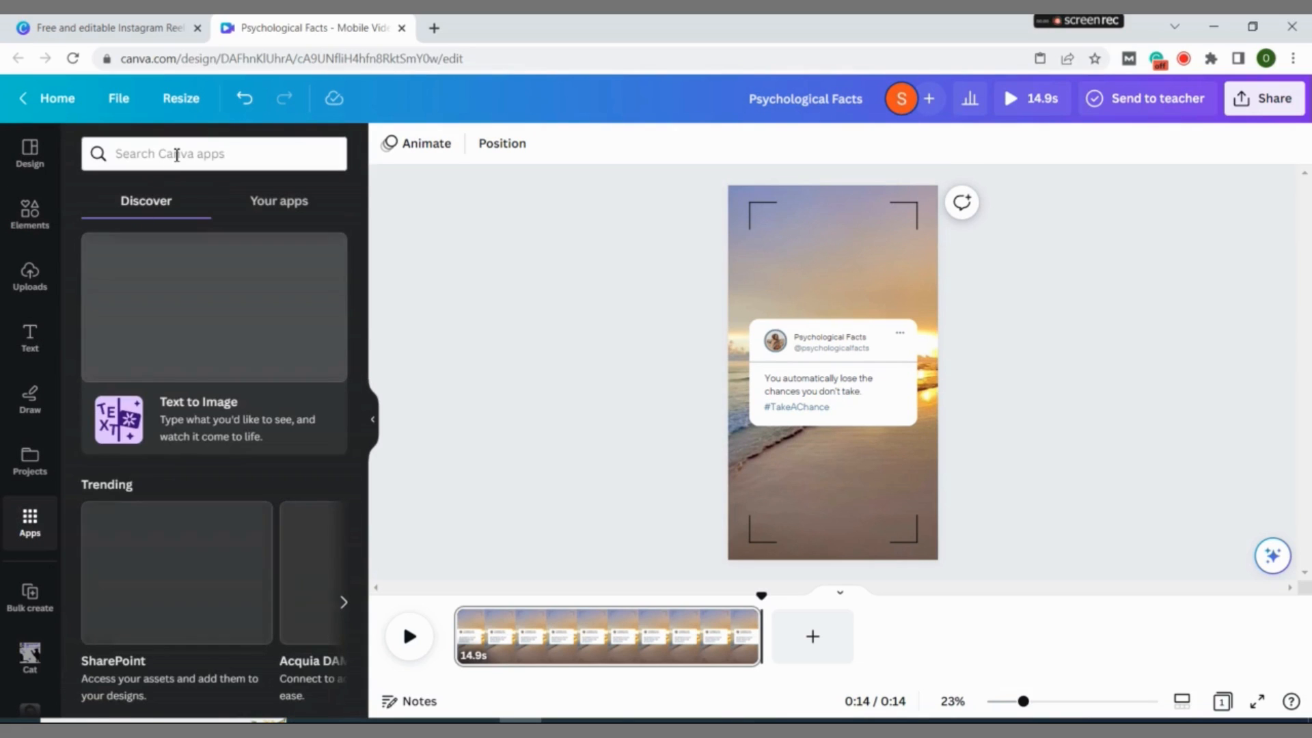
{"action": "type", "text": "bu"}
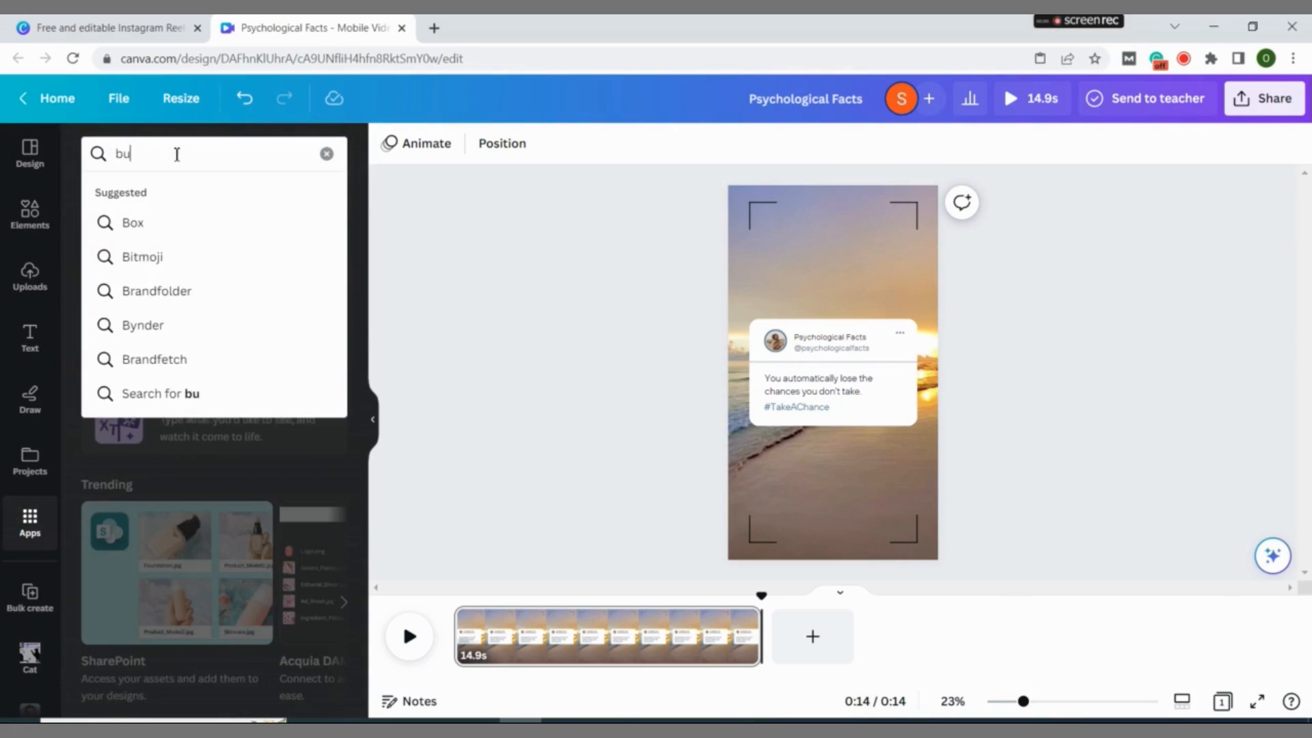
{"action": "type", "text": "lk create"}
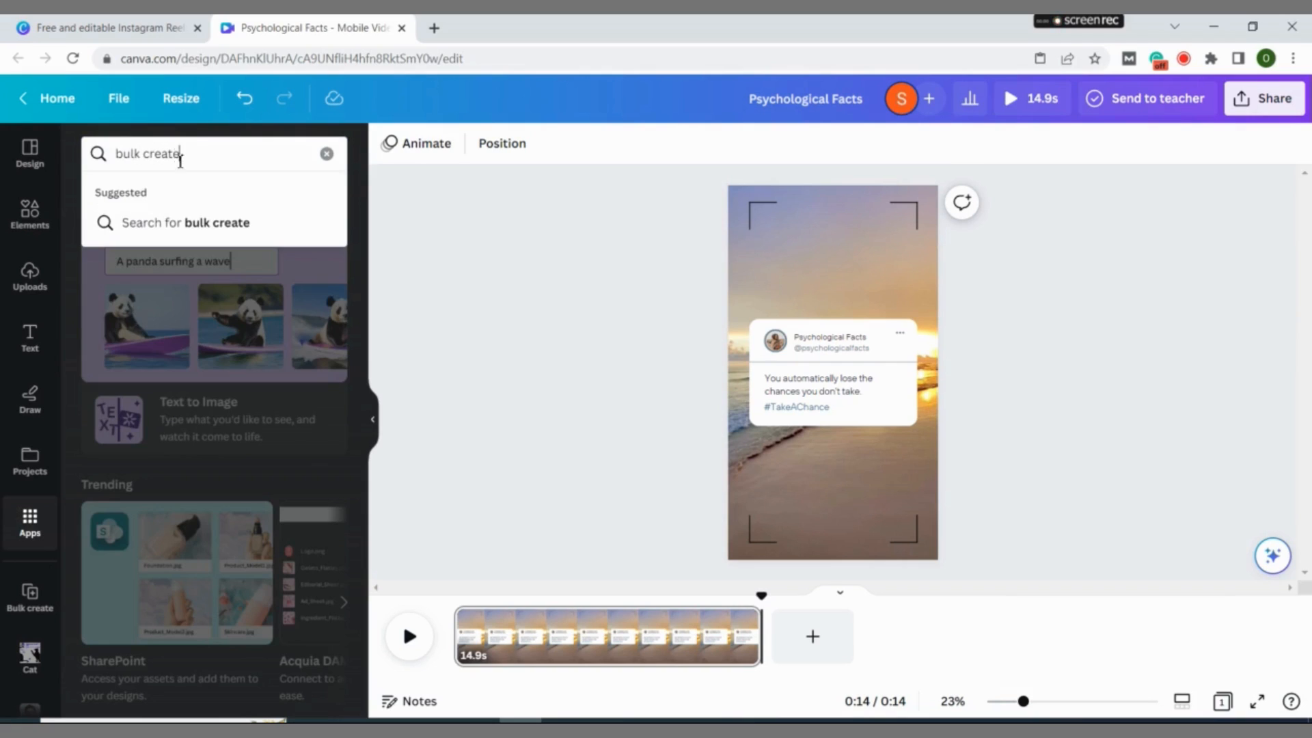
{"action": "left_click", "coordinate": [198, 223]}
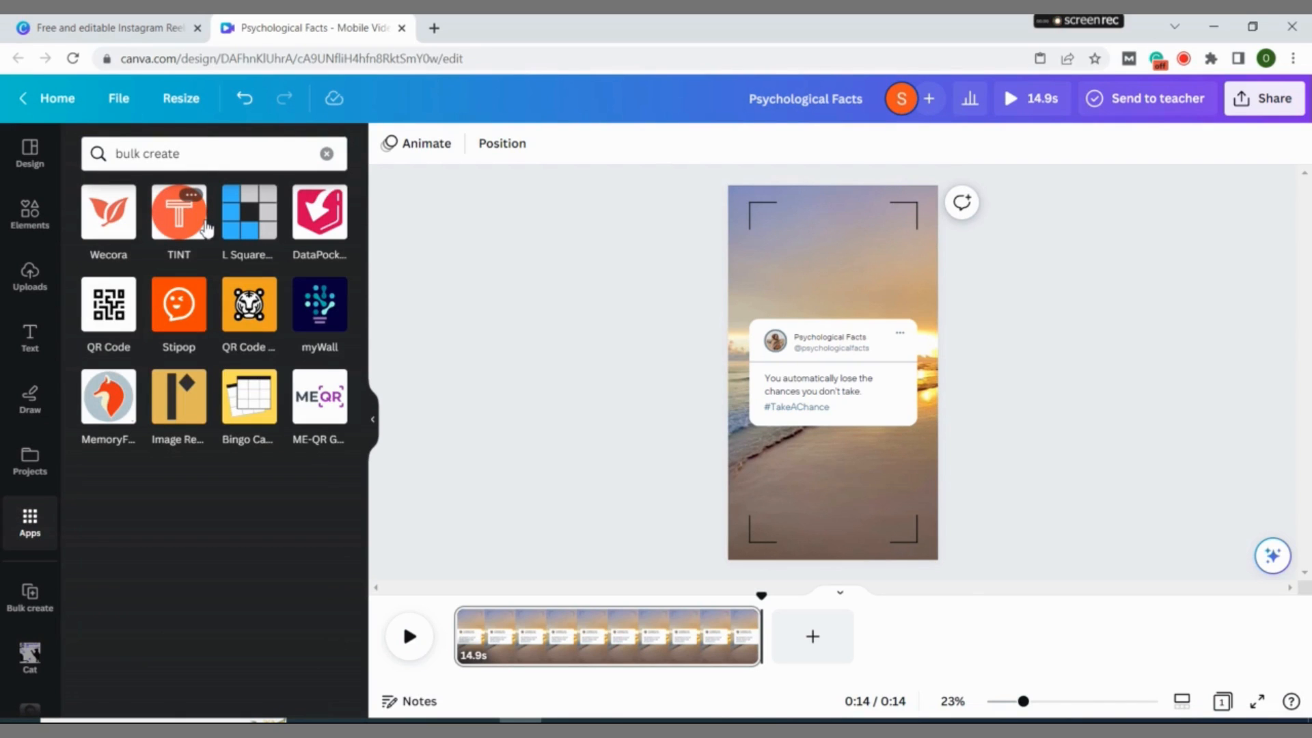
{"action": "left_click", "coordinate": [198, 163]}
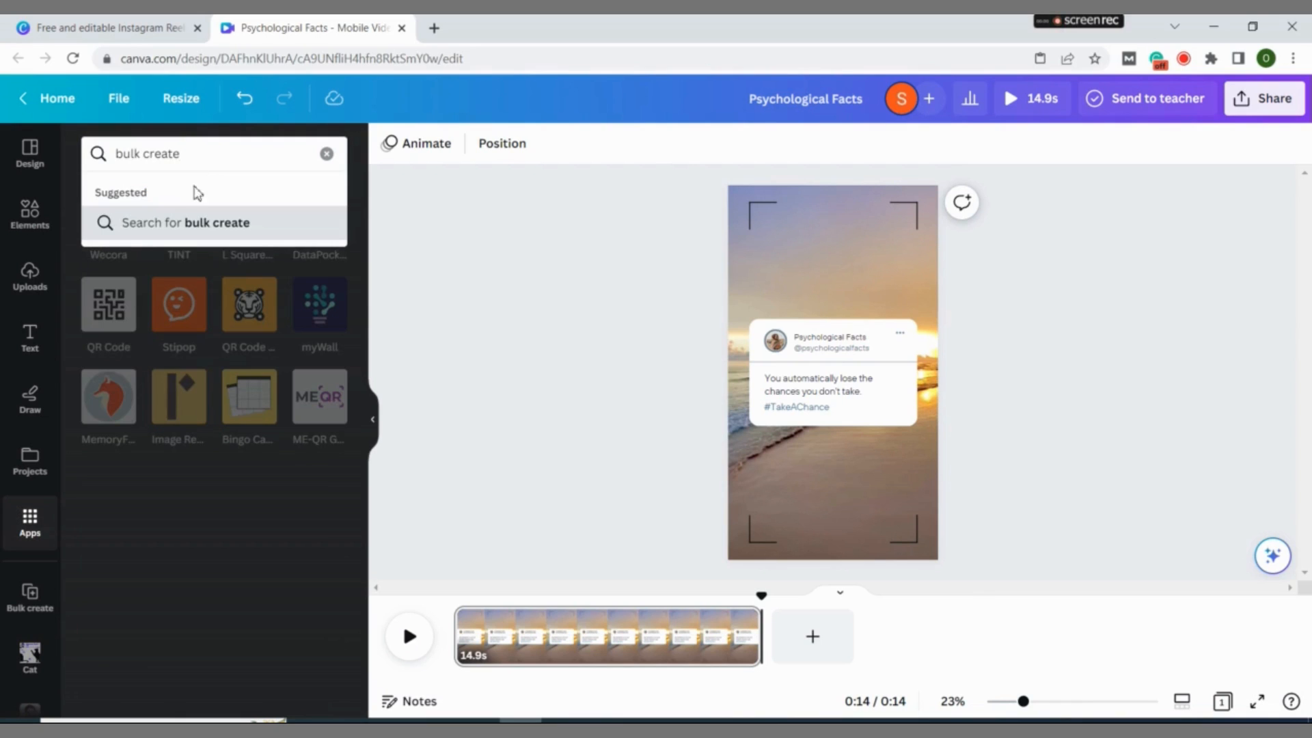
{"action": "left_click", "coordinate": [195, 221]}
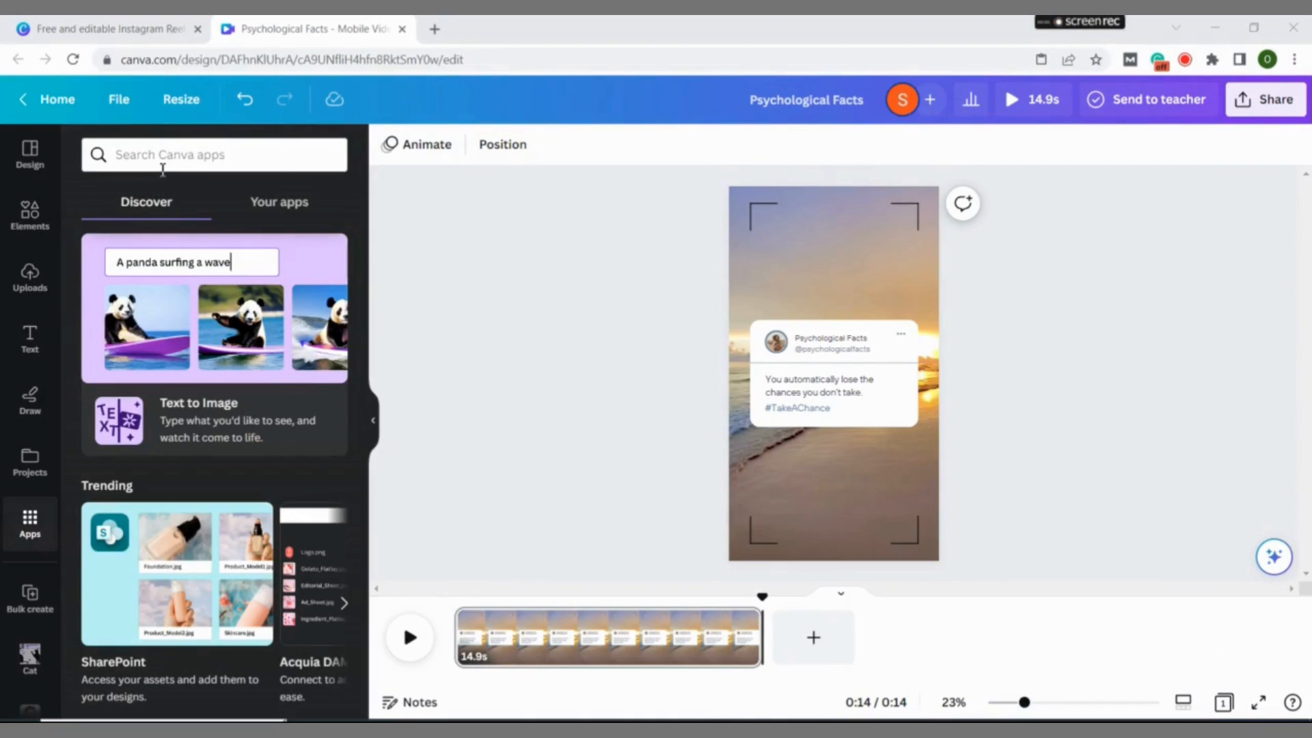
{"action": "left_click", "coordinate": [163, 170]}
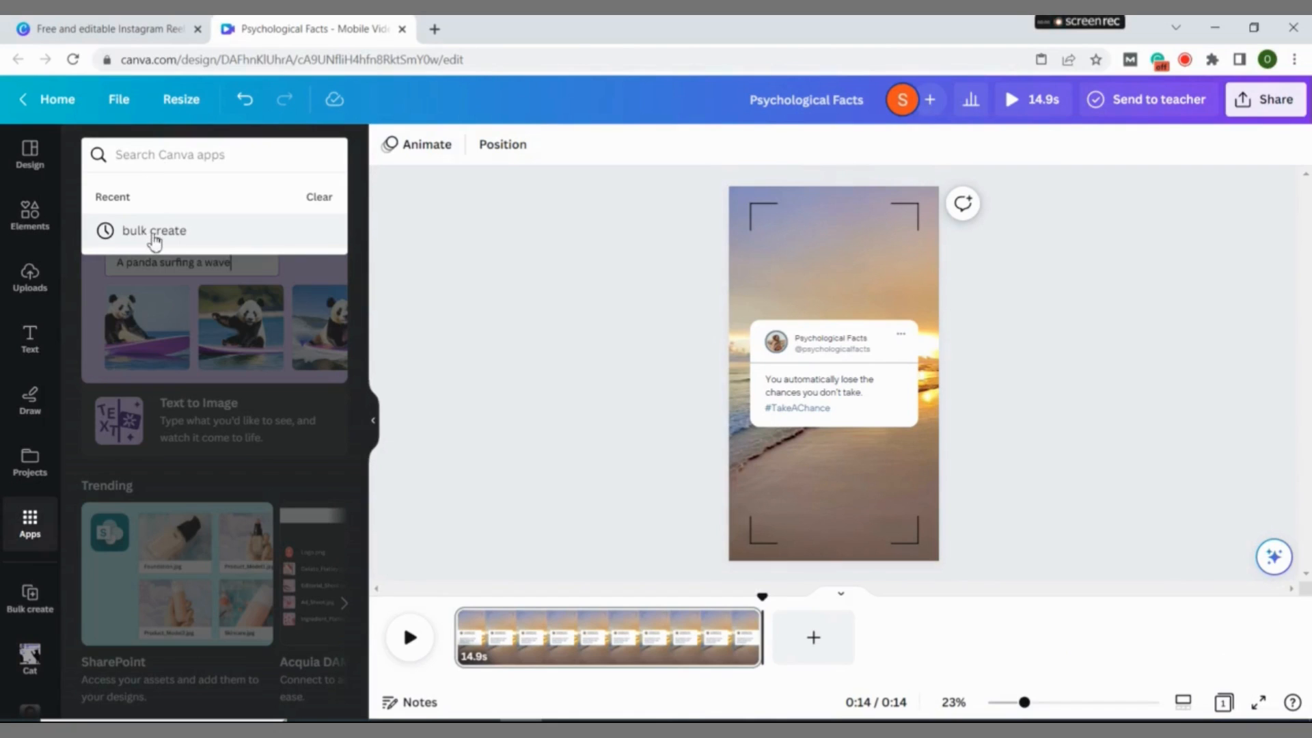
{"action": "left_click", "coordinate": [34, 615]}
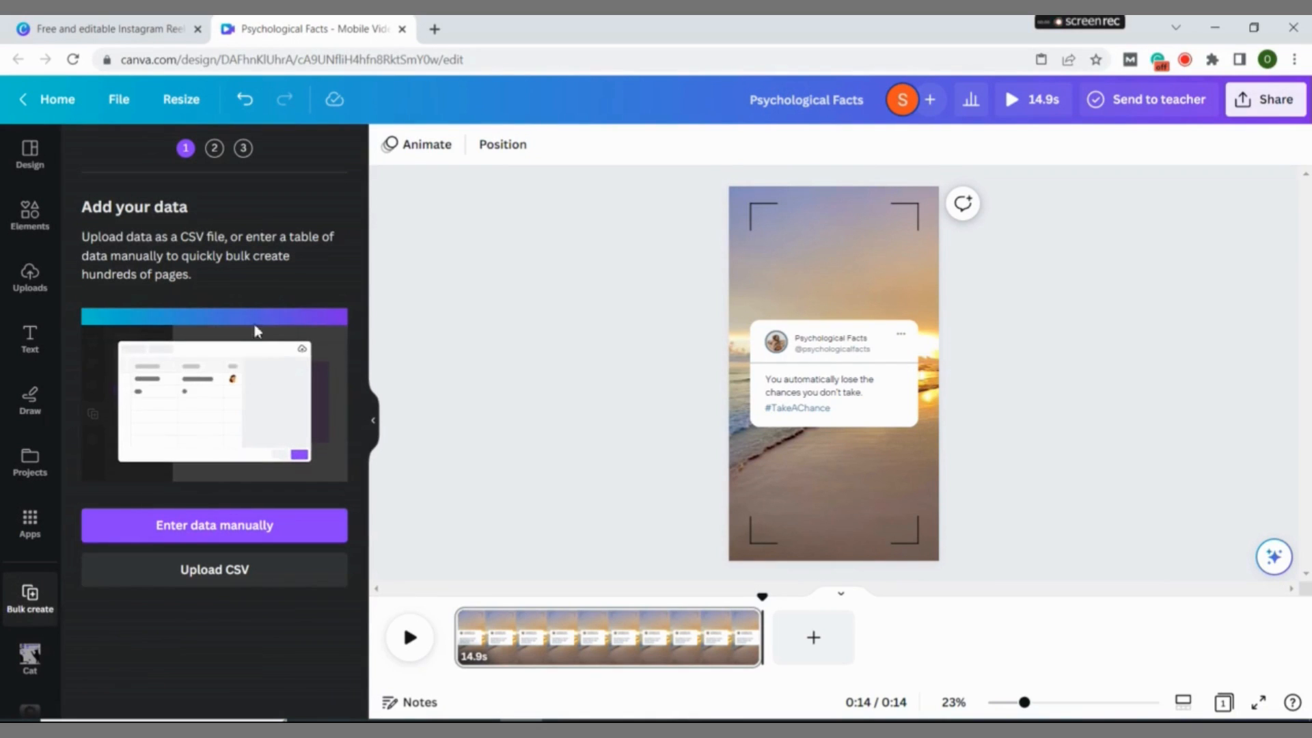
{"action": "left_click", "coordinate": [195, 540]}
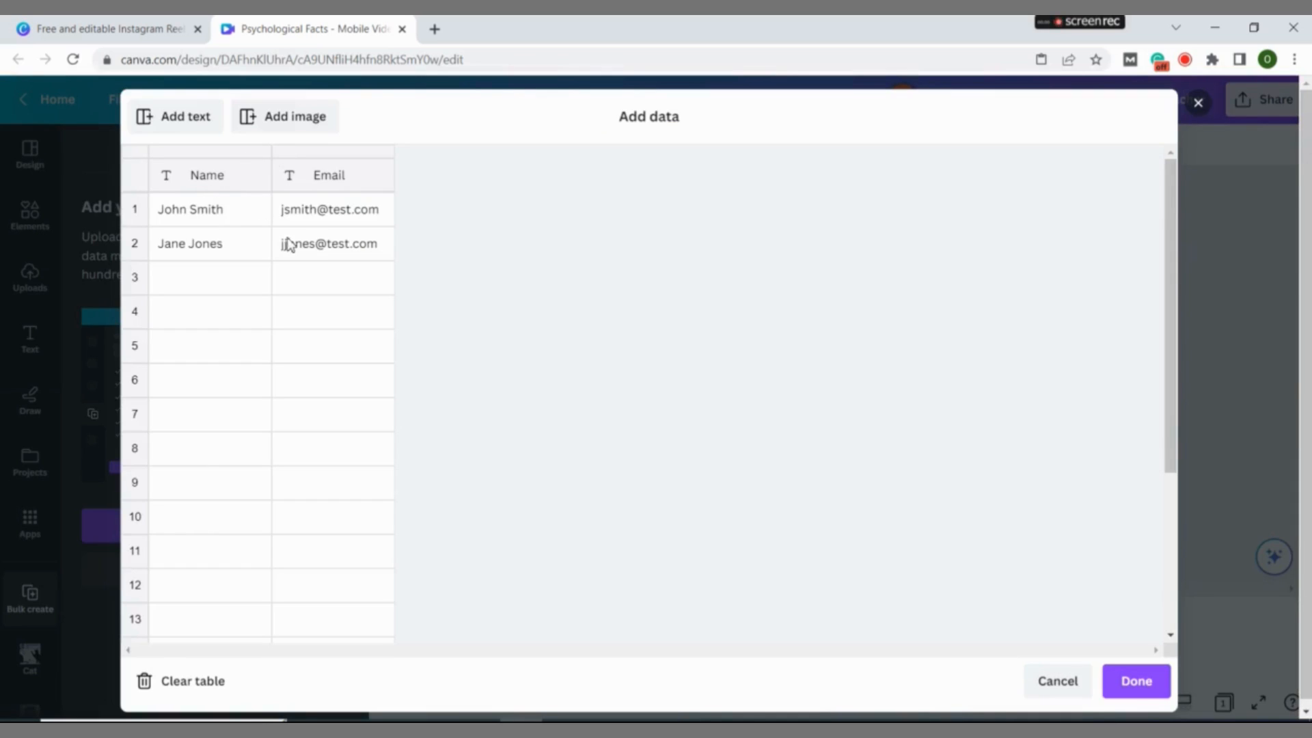
- Switch to ChatGPT and copy the whole Quote and Hashtags table, including its header row
{"action": "left_click", "coordinate": [562, 719]}
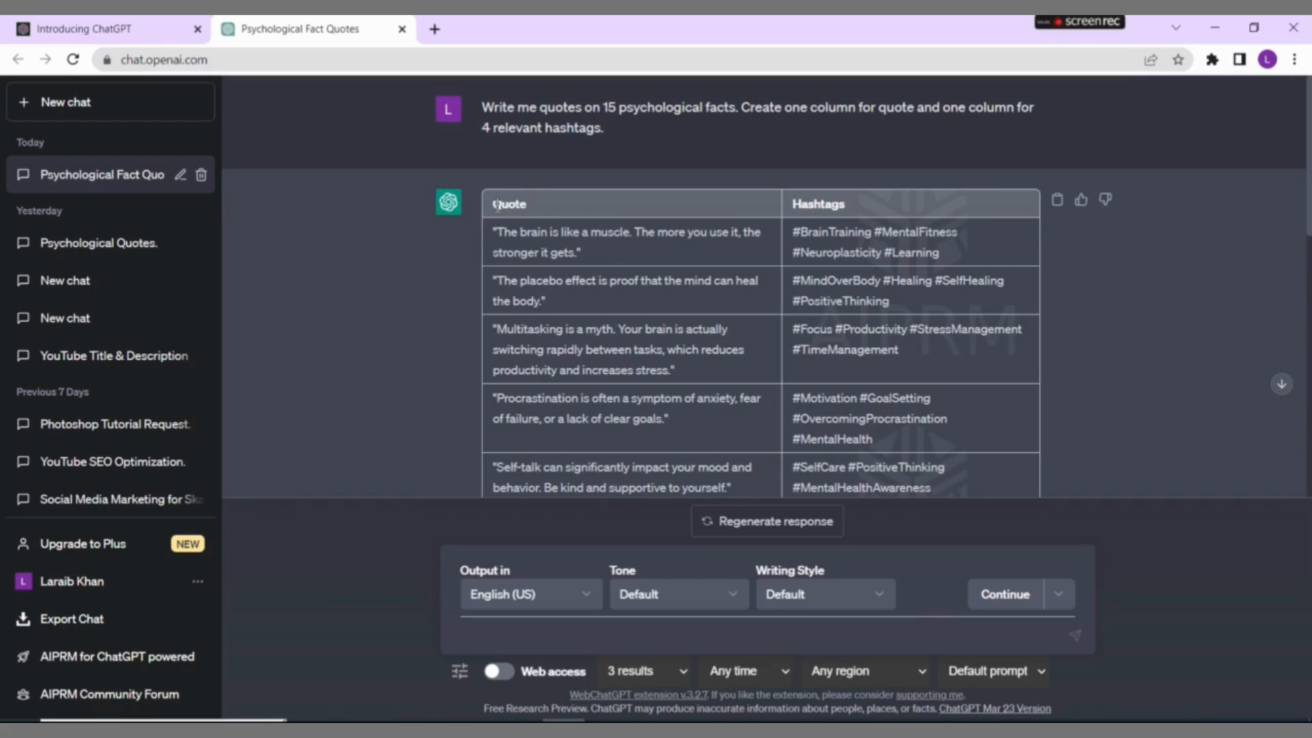
{"action": "left_click_drag", "start_coordinate": [496, 204], "coordinate": [866, 507]}
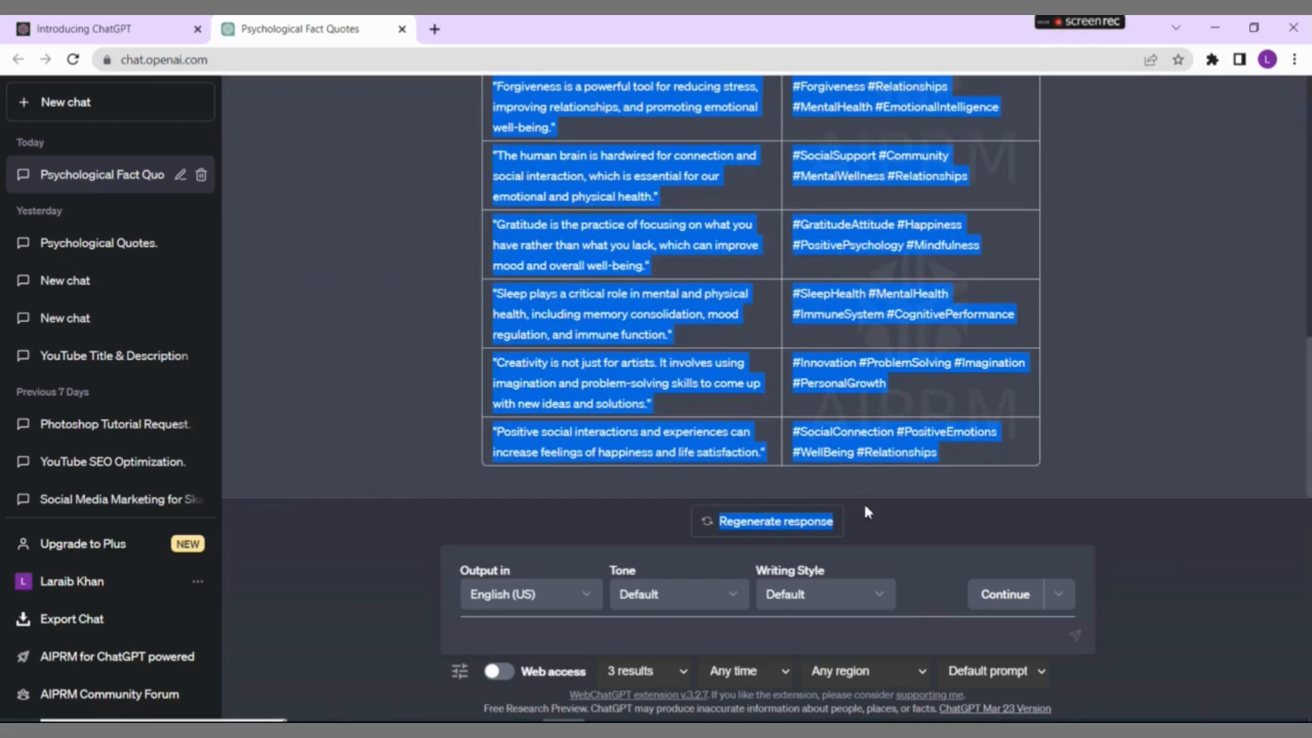
{"action": "left_click", "coordinate": [1110, 457]}
{"action": "left_click_drag", "start_coordinate": [1306, 389], "coordinate": [1301, 140]}
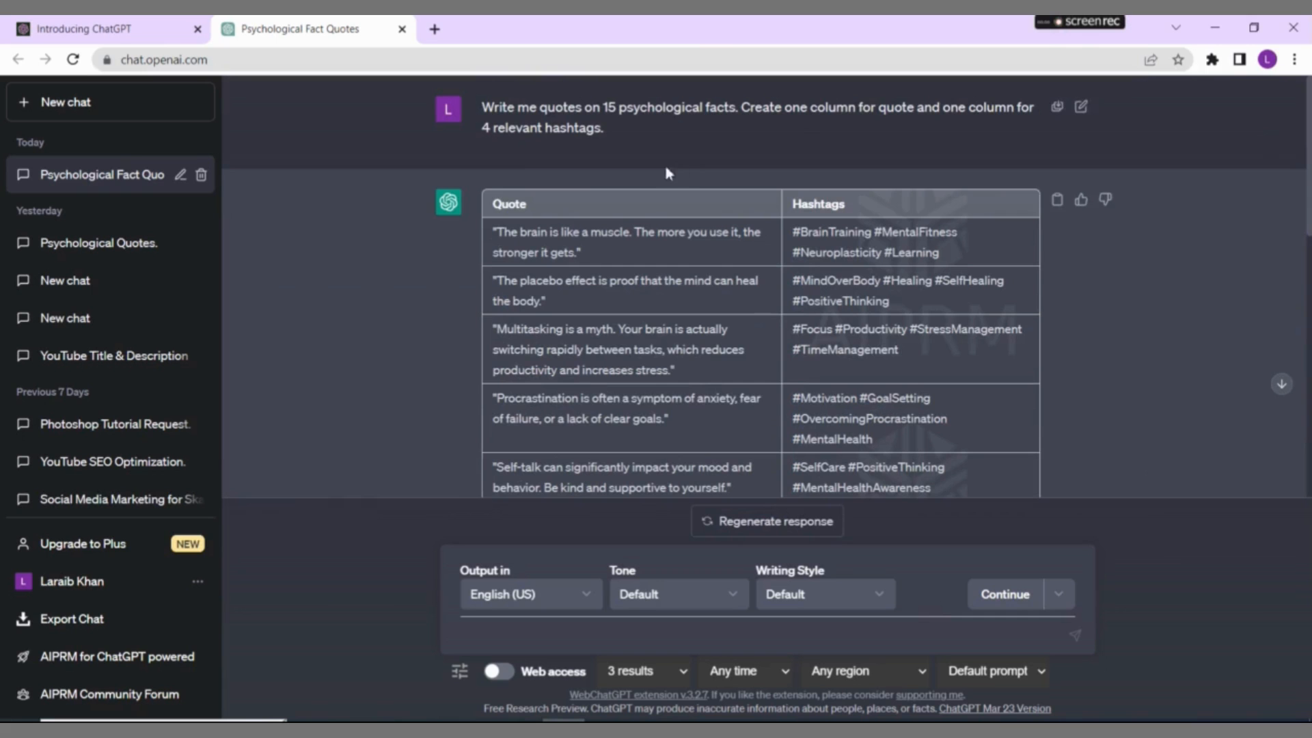
{"action": "left_click_drag", "start_coordinate": [496, 205], "coordinate": [898, 495]}
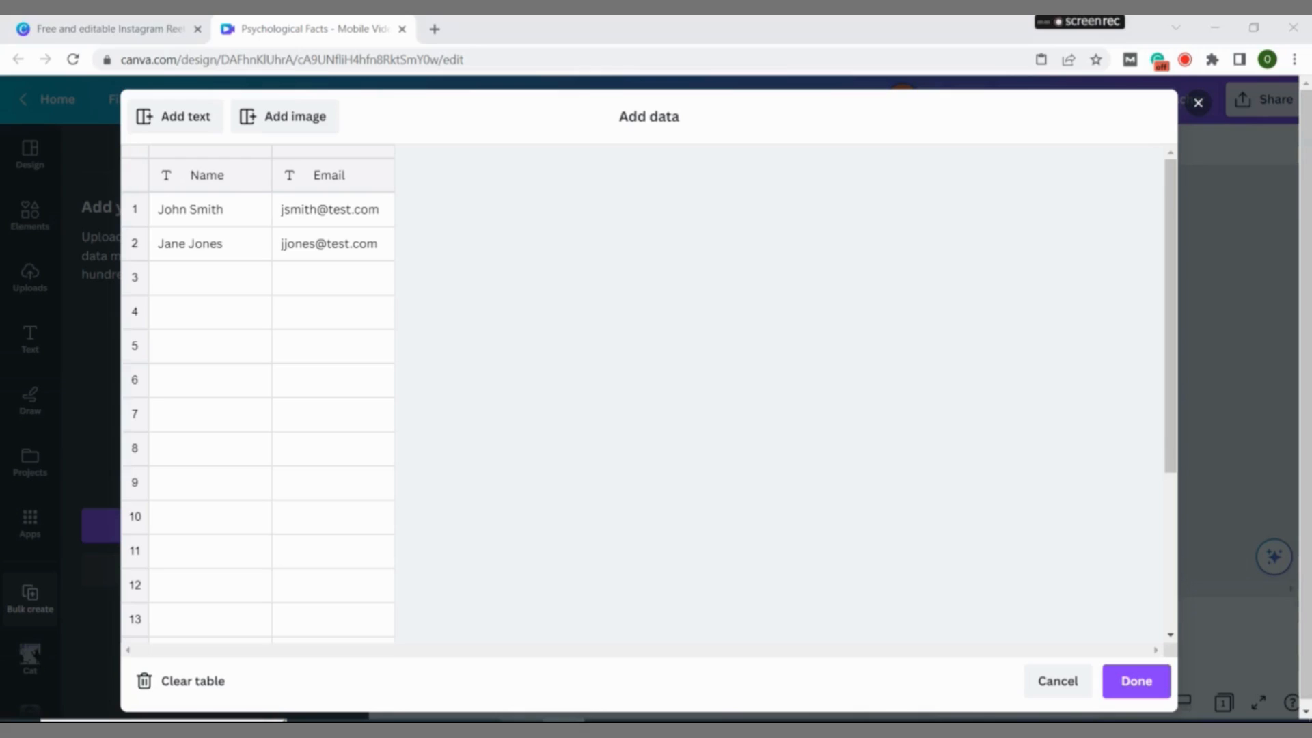
- Paste the copied quotes and hashtags over the sample data in Canva's Bulk create table, starting at the first column header, and finish data entry
{"action": "left_click", "coordinate": [212, 178]}
{"action": "key", "text": "ctrl+v"}
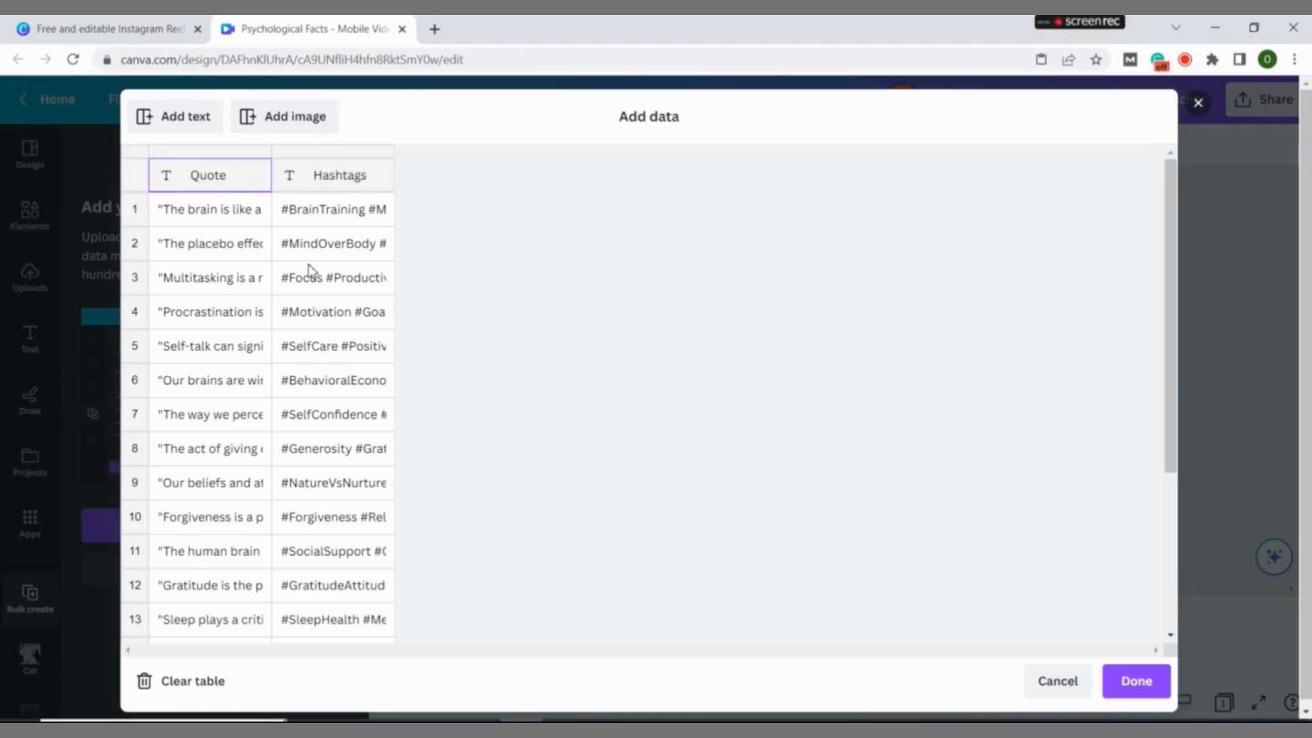
{"action": "left_click_drag", "start_coordinate": [1178, 264], "coordinate": [1185, 463]}
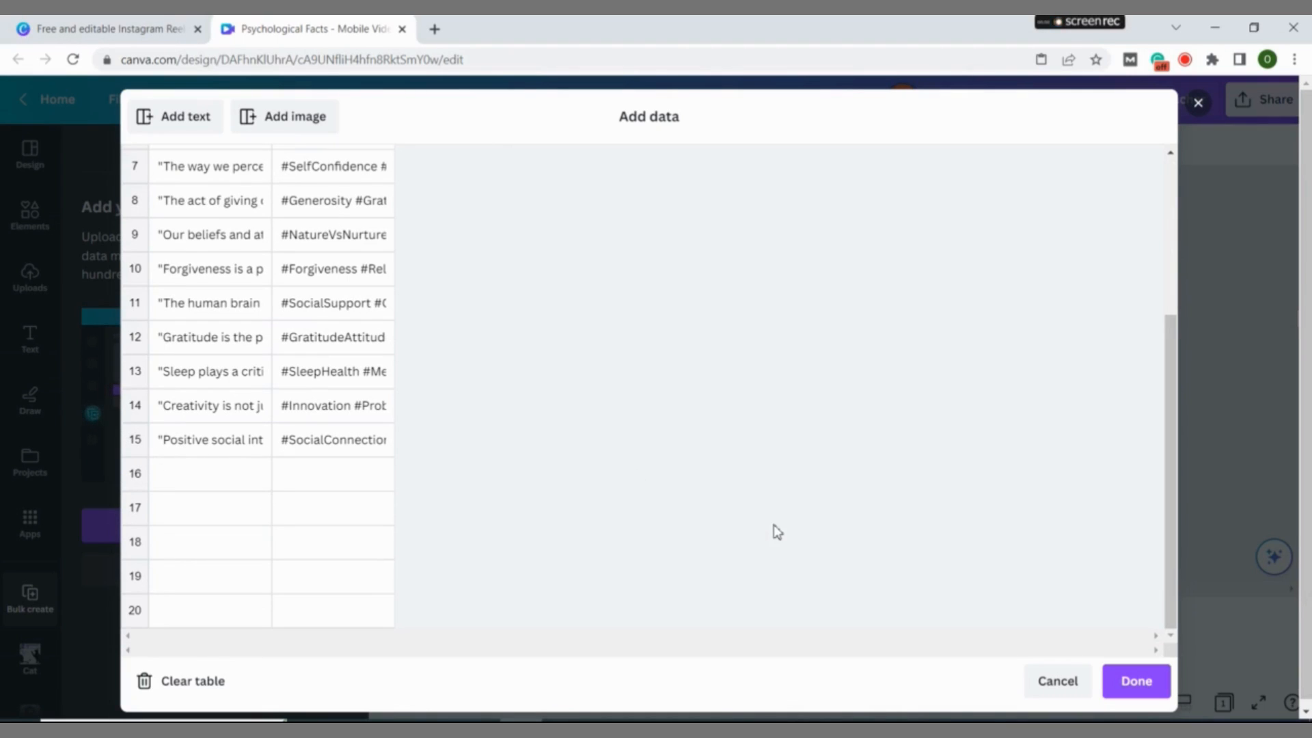
{"action": "left_click", "coordinate": [1153, 683]}
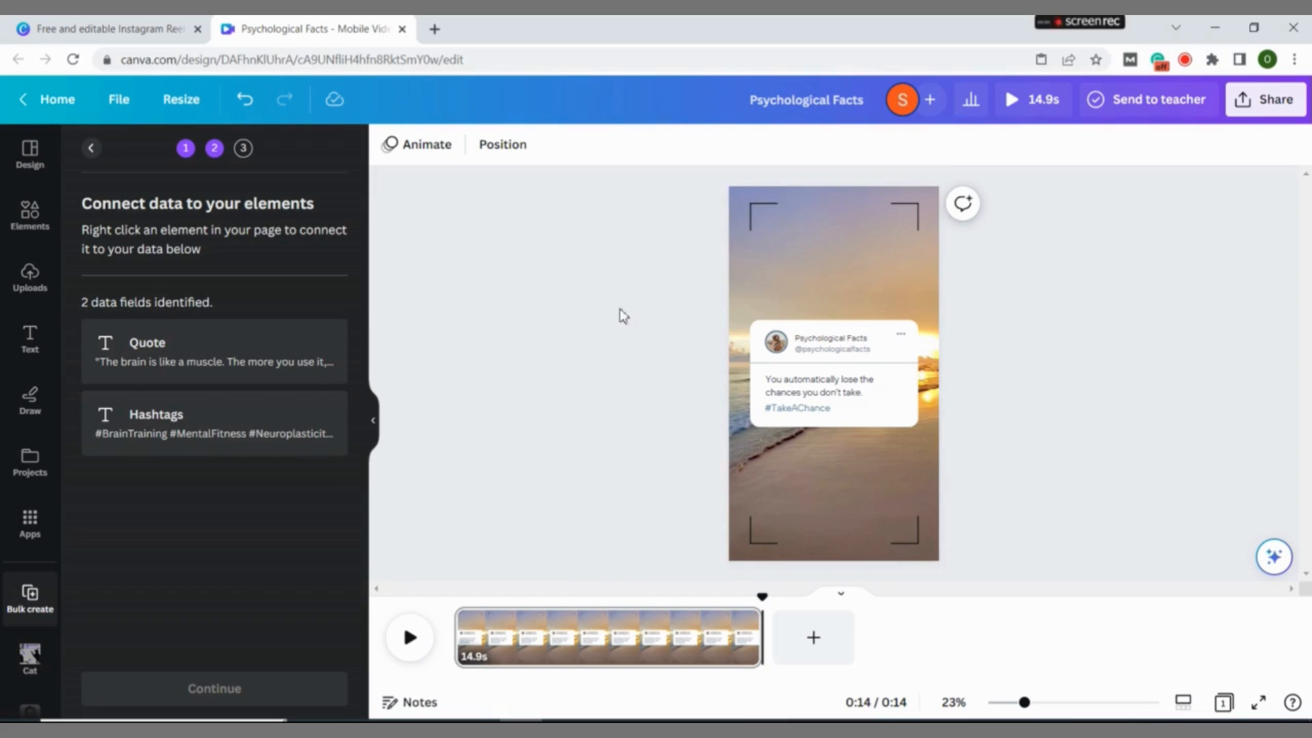
- Connect the quote text on the card to the Quote data field and move the placeholder to the card's centre
{"action": "right_click", "coordinate": [786, 392]}
{"action": "left_click", "coordinate": [784, 392]}
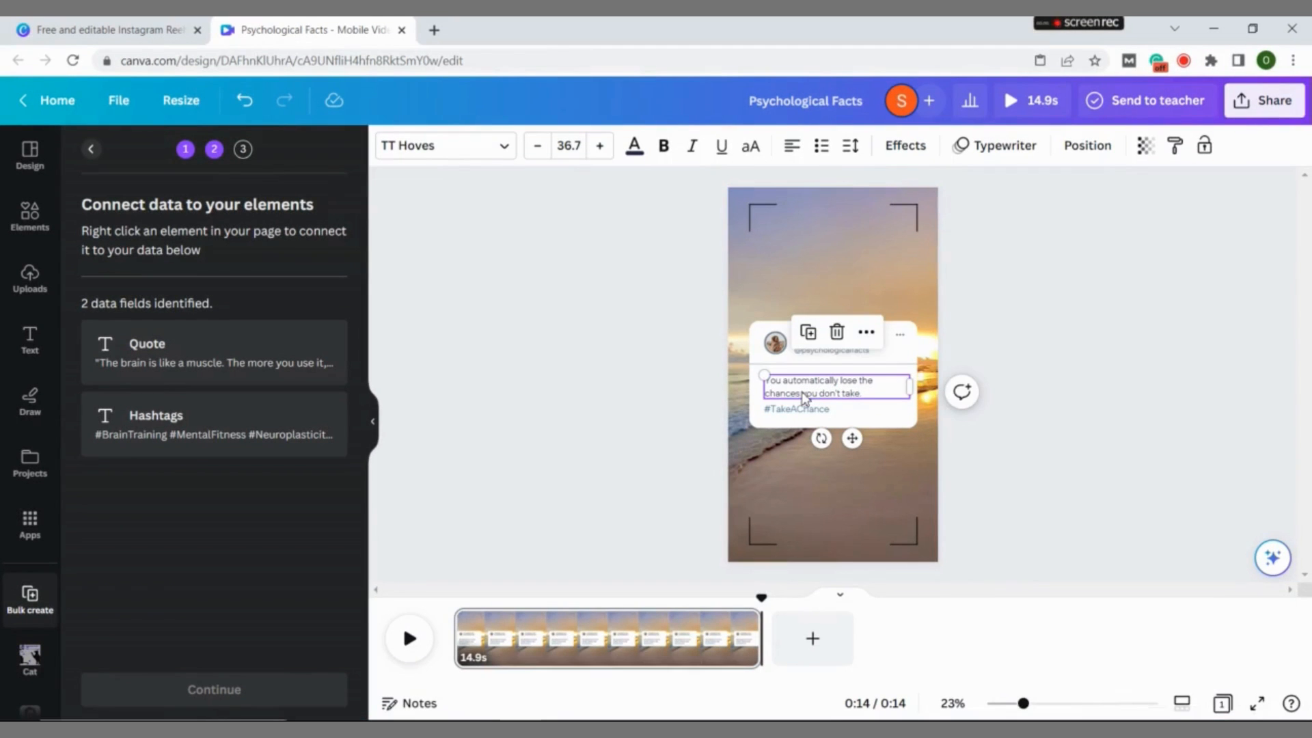
{"action": "left_click", "coordinate": [865, 335]}
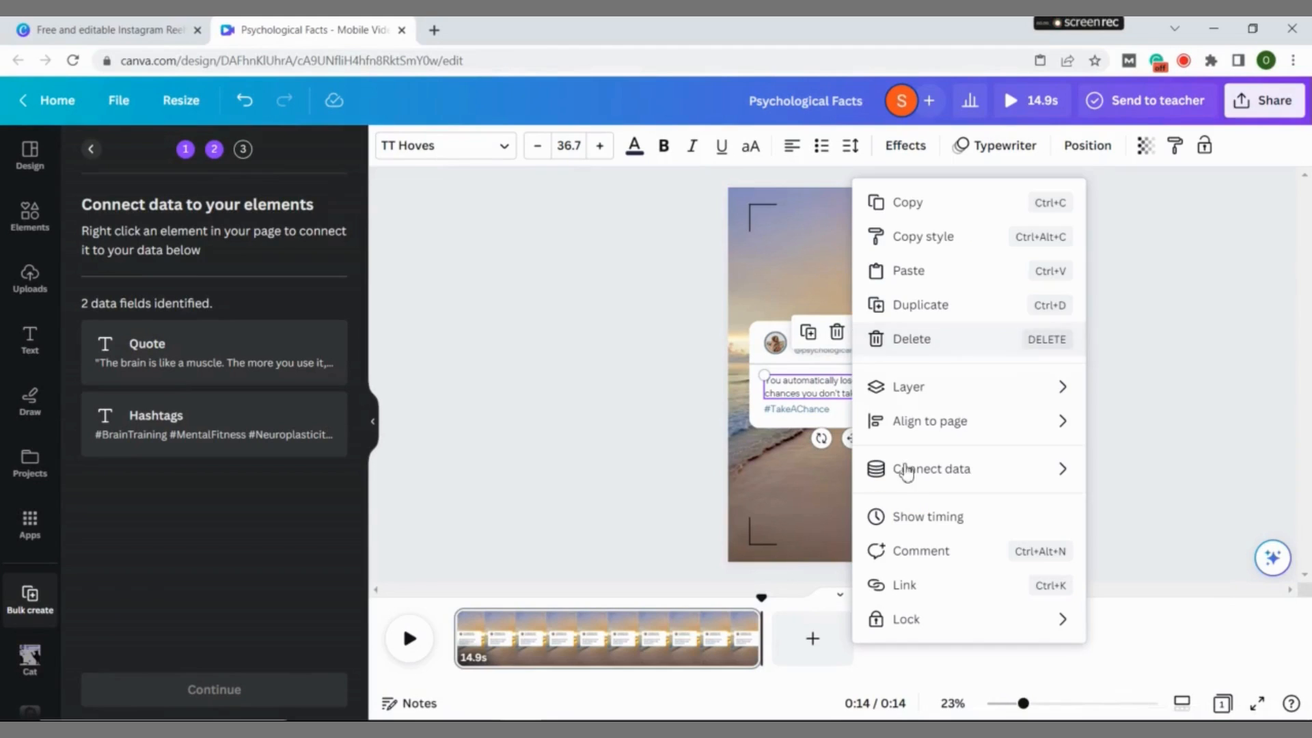
{"action": "mouse_move", "coordinate": [932, 478]}
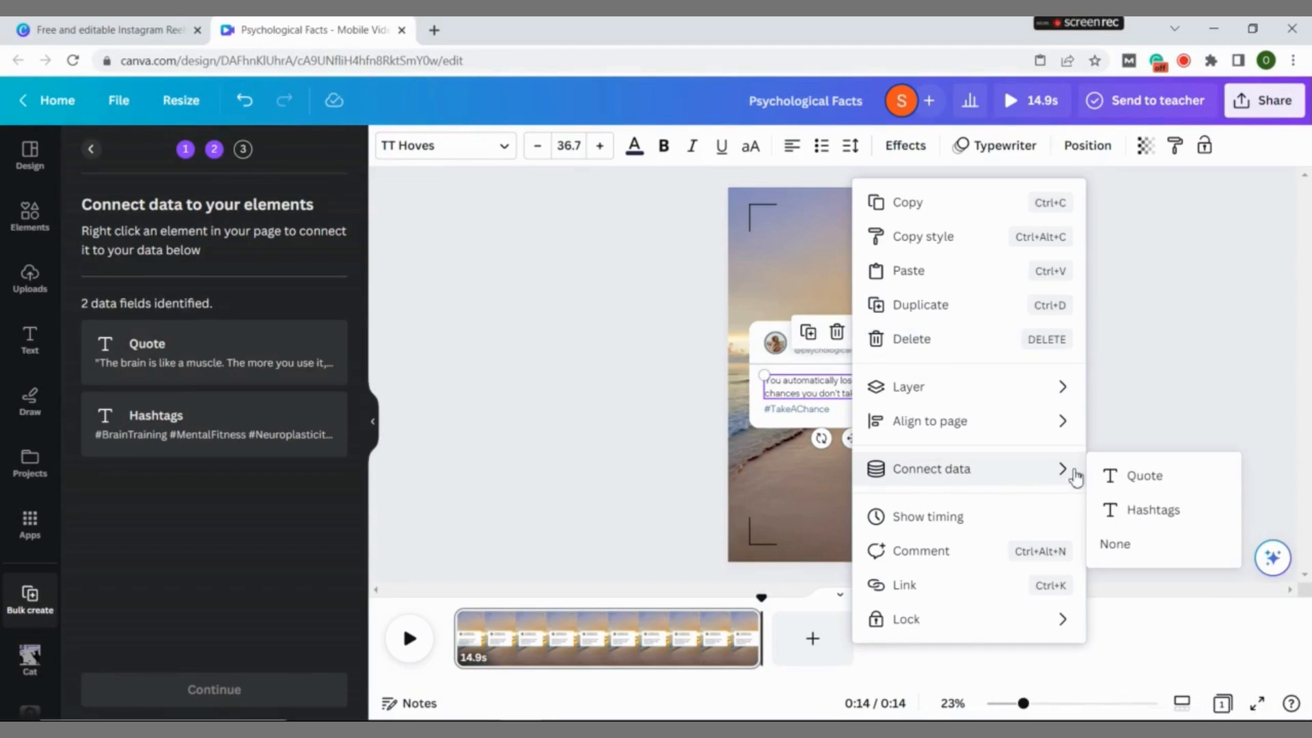
{"action": "left_click", "coordinate": [1118, 477]}
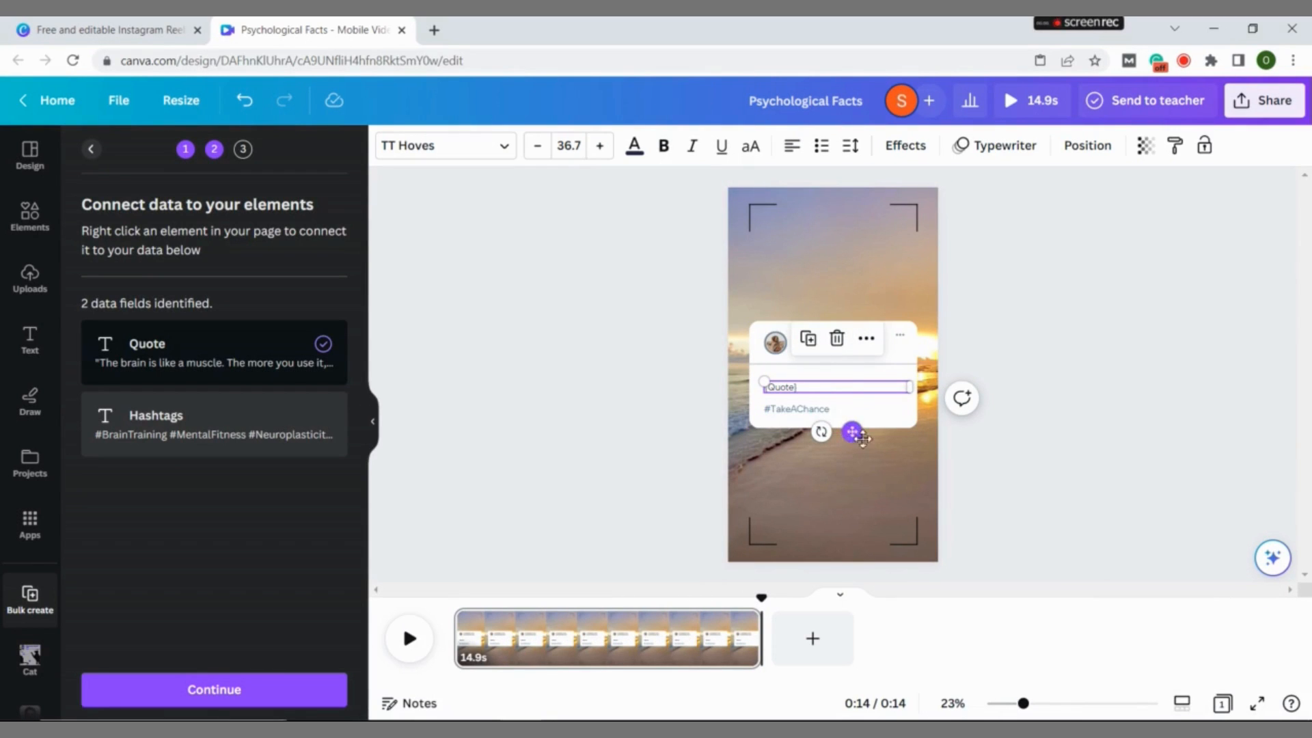
{"action": "left_click_drag", "start_coordinate": [862, 438], "coordinate": [905, 438]}
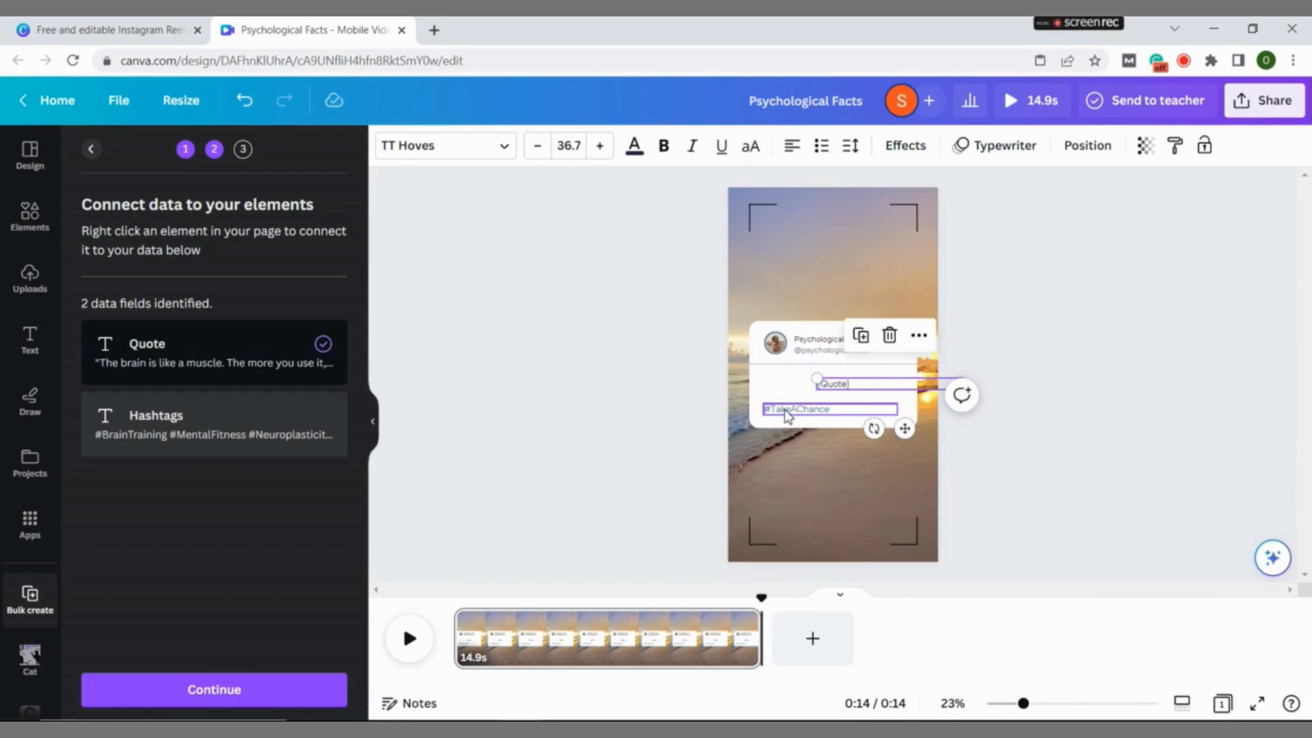
- Connect the #TakeAChance text to the Hashtags data field and centre the placeholder beneath the quote placeholder
{"action": "left_click", "coordinate": [787, 412]}
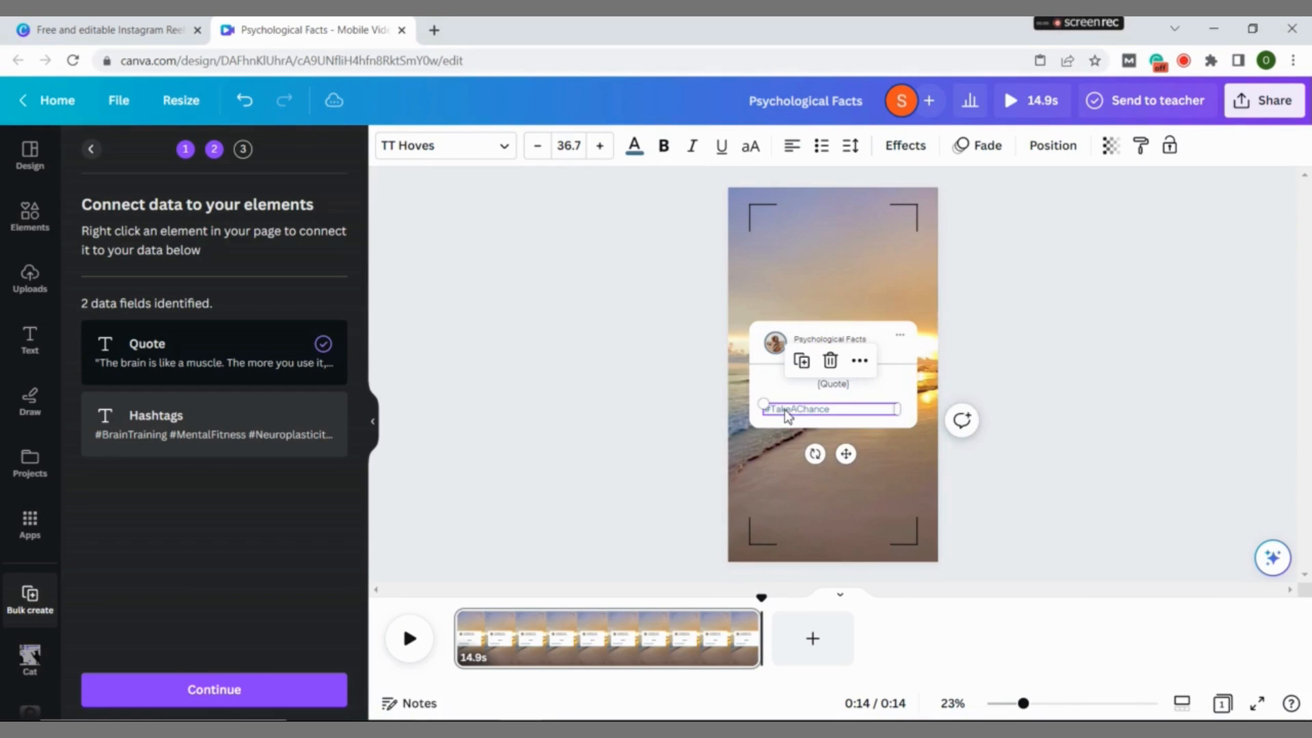
{"action": "left_click", "coordinate": [860, 358]}
{"action": "mouse_move", "coordinate": [940, 482]}
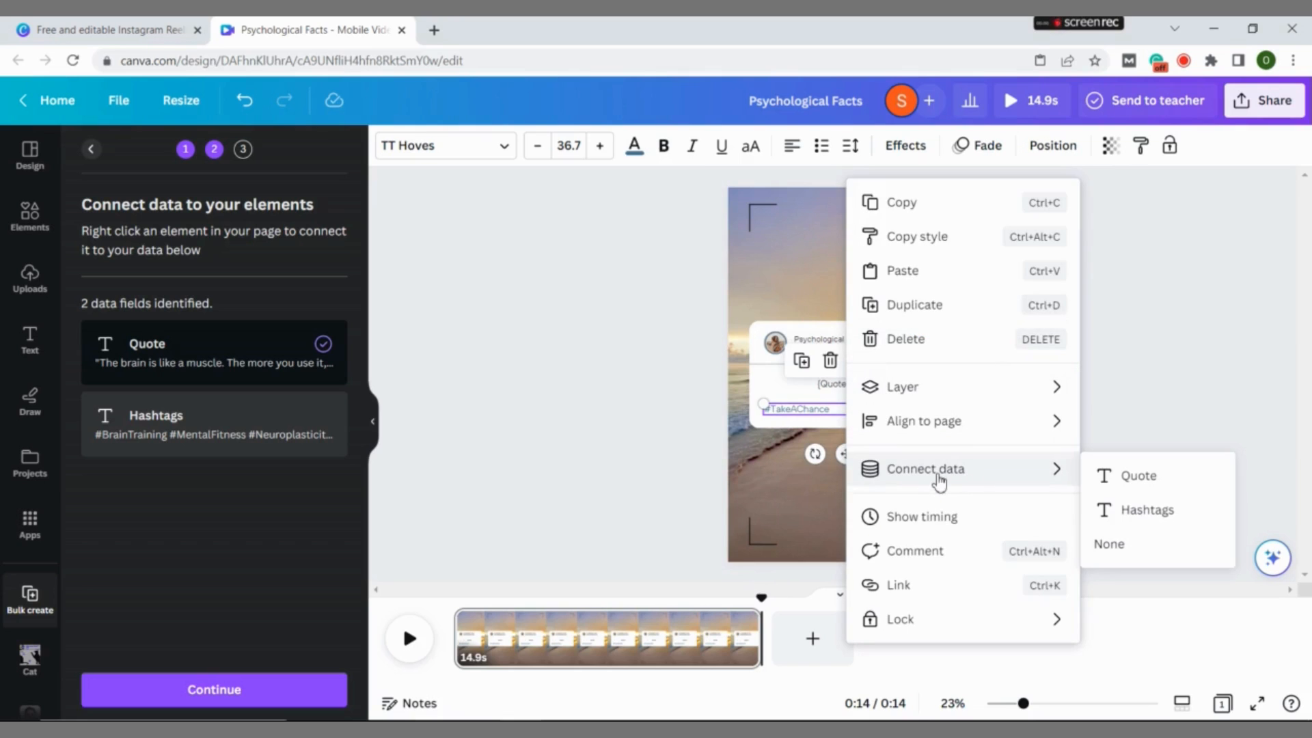
{"action": "left_click", "coordinate": [1131, 510]}
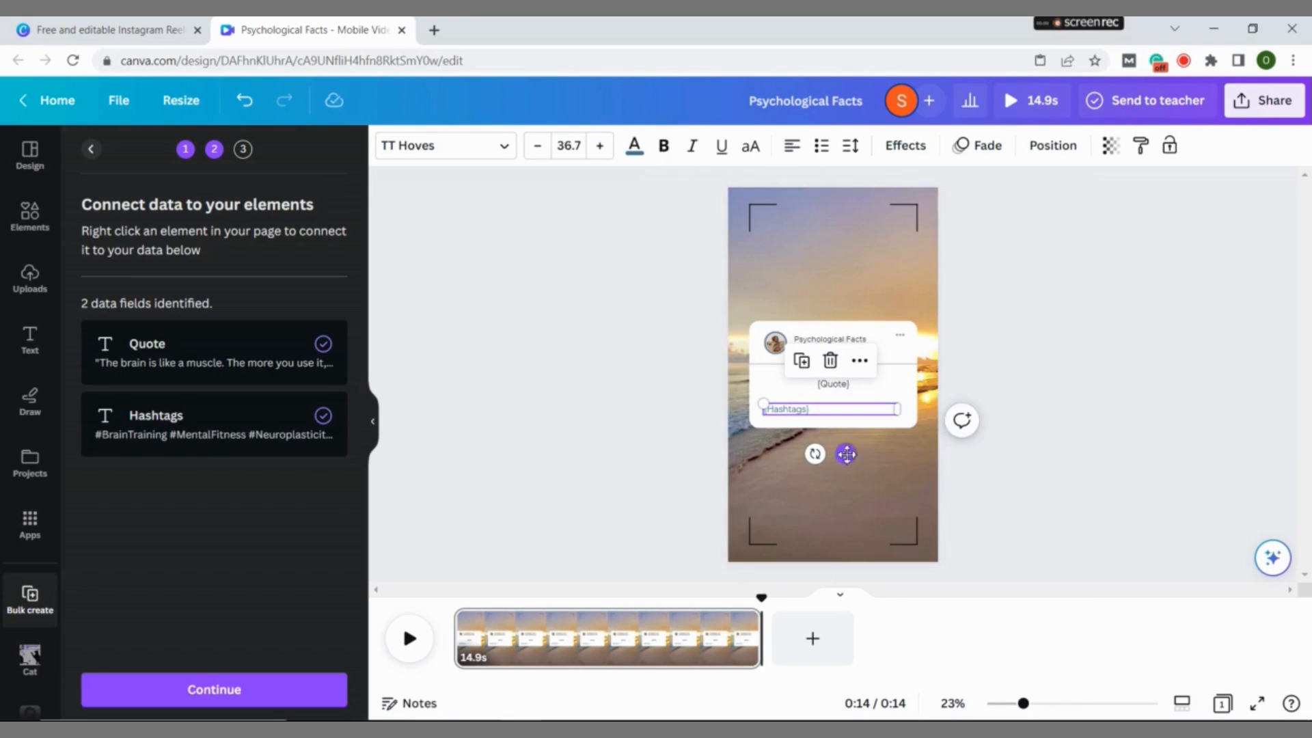
{"action": "left_click_drag", "start_coordinate": [846, 454], "coordinate": [894, 448]}
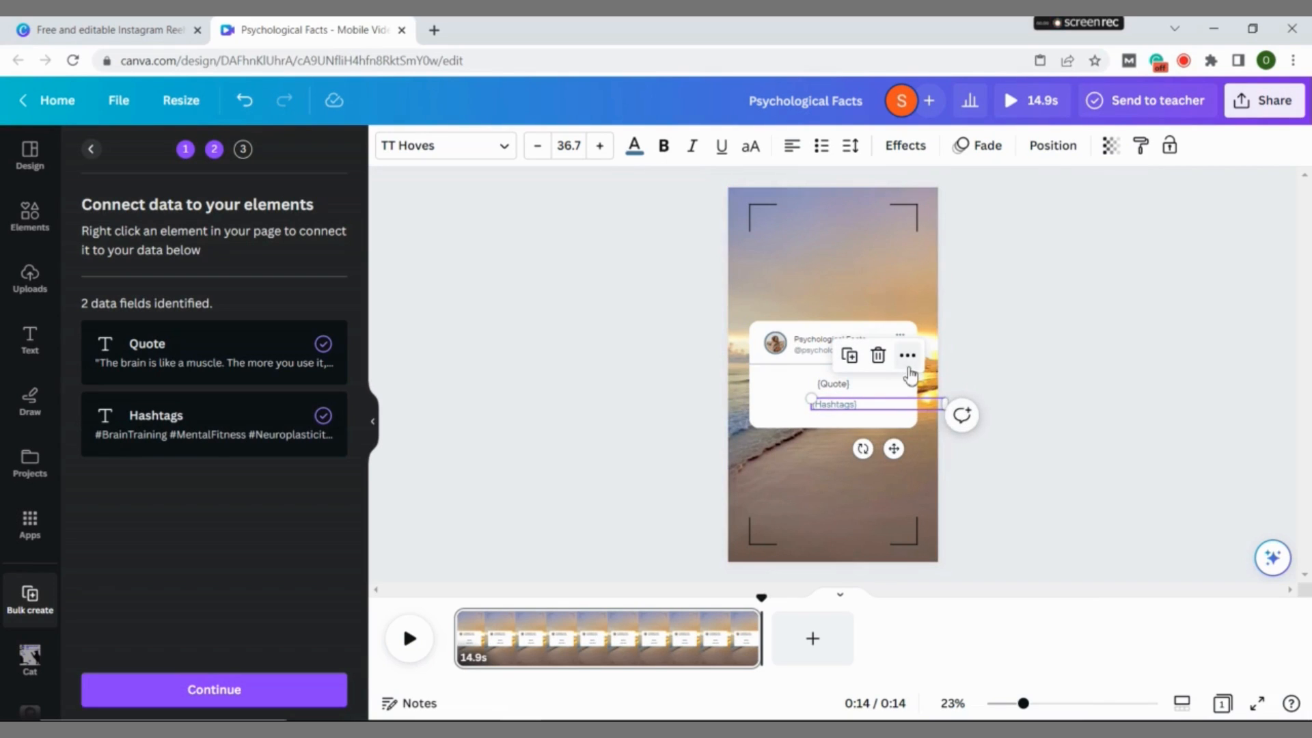
- Select the Quote and Hashtags placeholders together in the layer list and group them
{"action": "left_click", "coordinate": [1051, 145]}
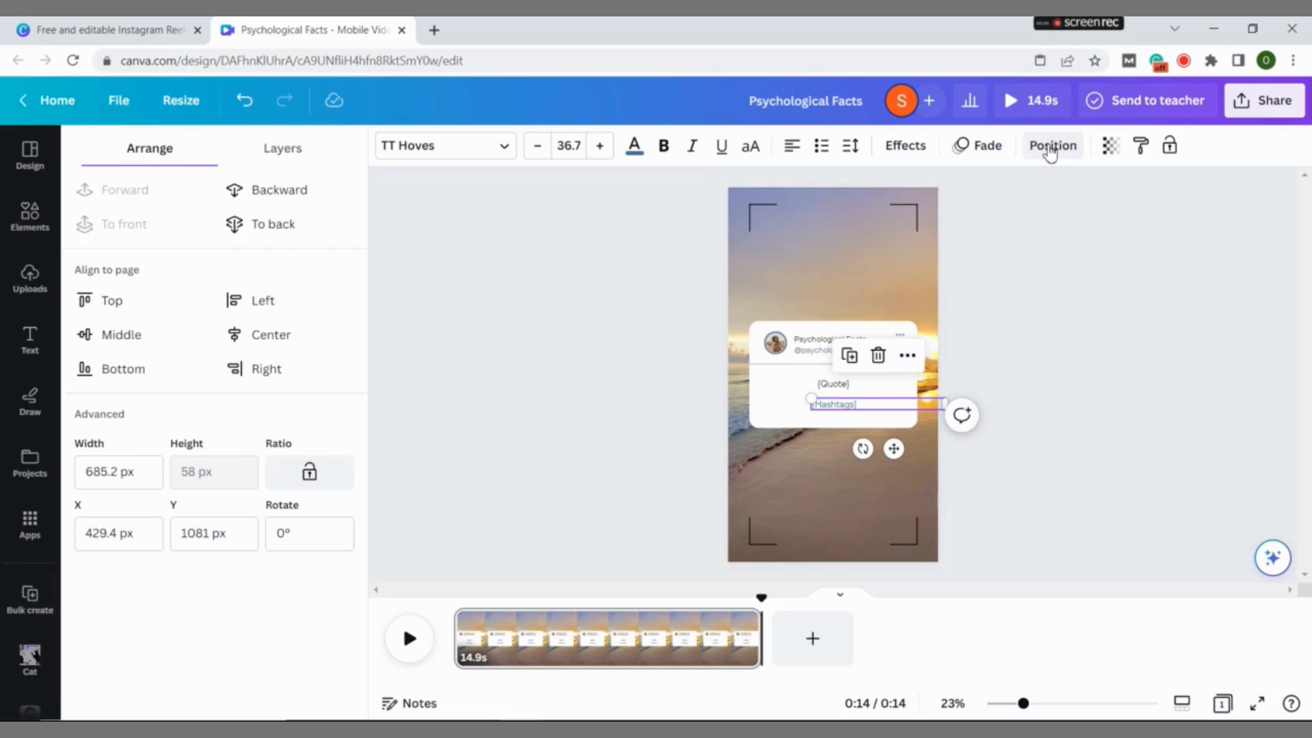
{"action": "left_click", "coordinate": [286, 149]}
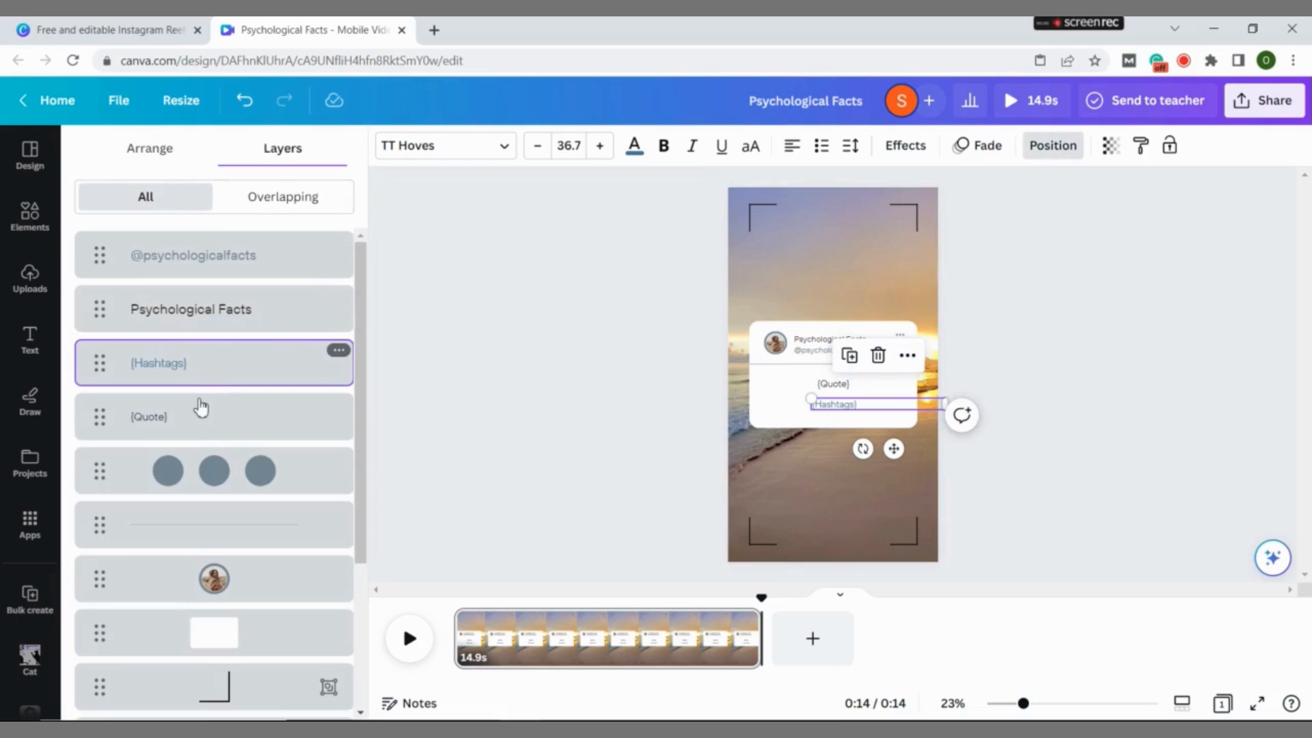
{"action": "left_click", "coordinate": [201, 422], "text": "shift"}
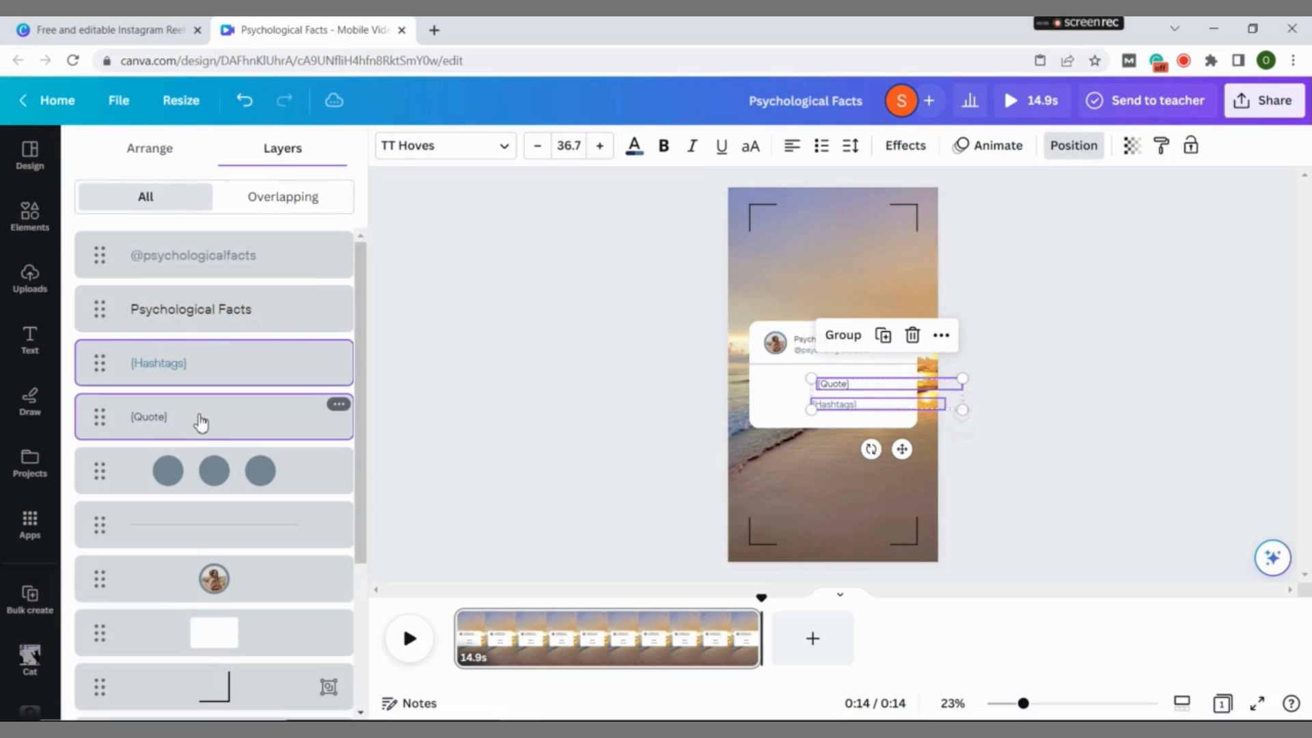
{"action": "left_click", "coordinate": [831, 342]}
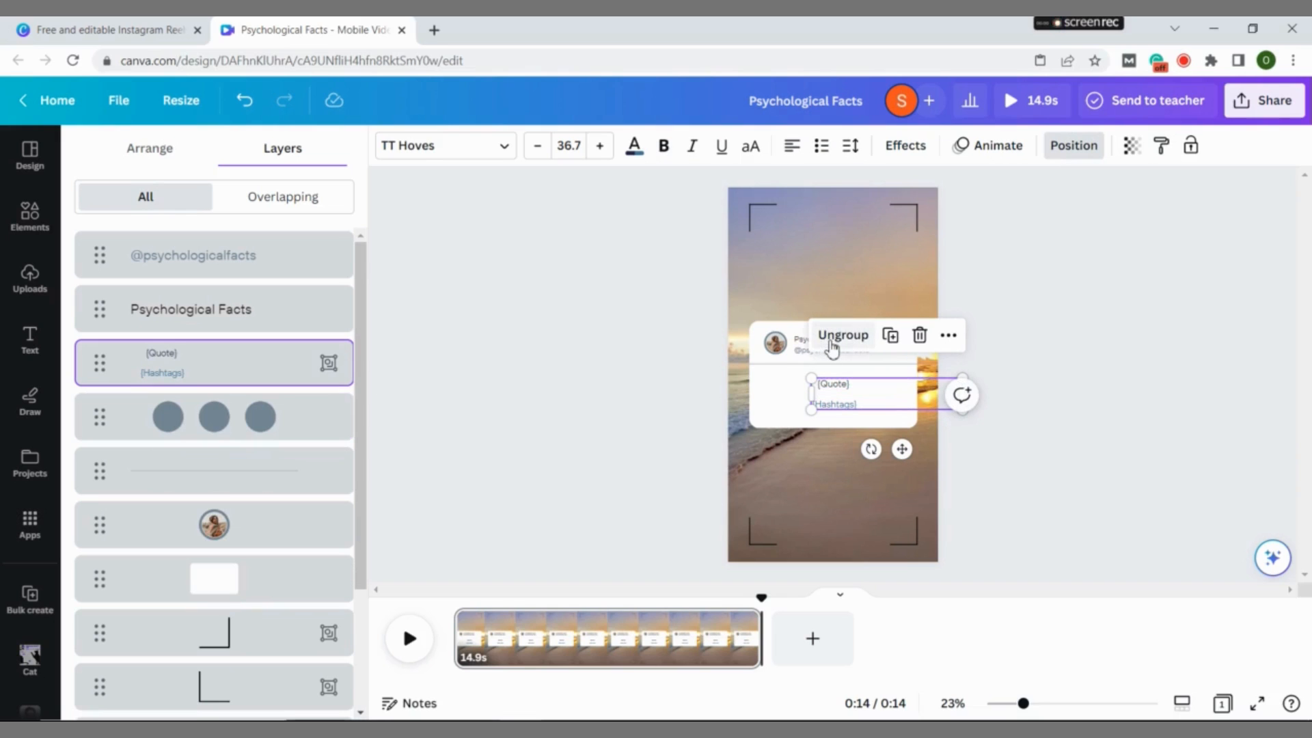
{"action": "left_click", "coordinate": [620, 444]}
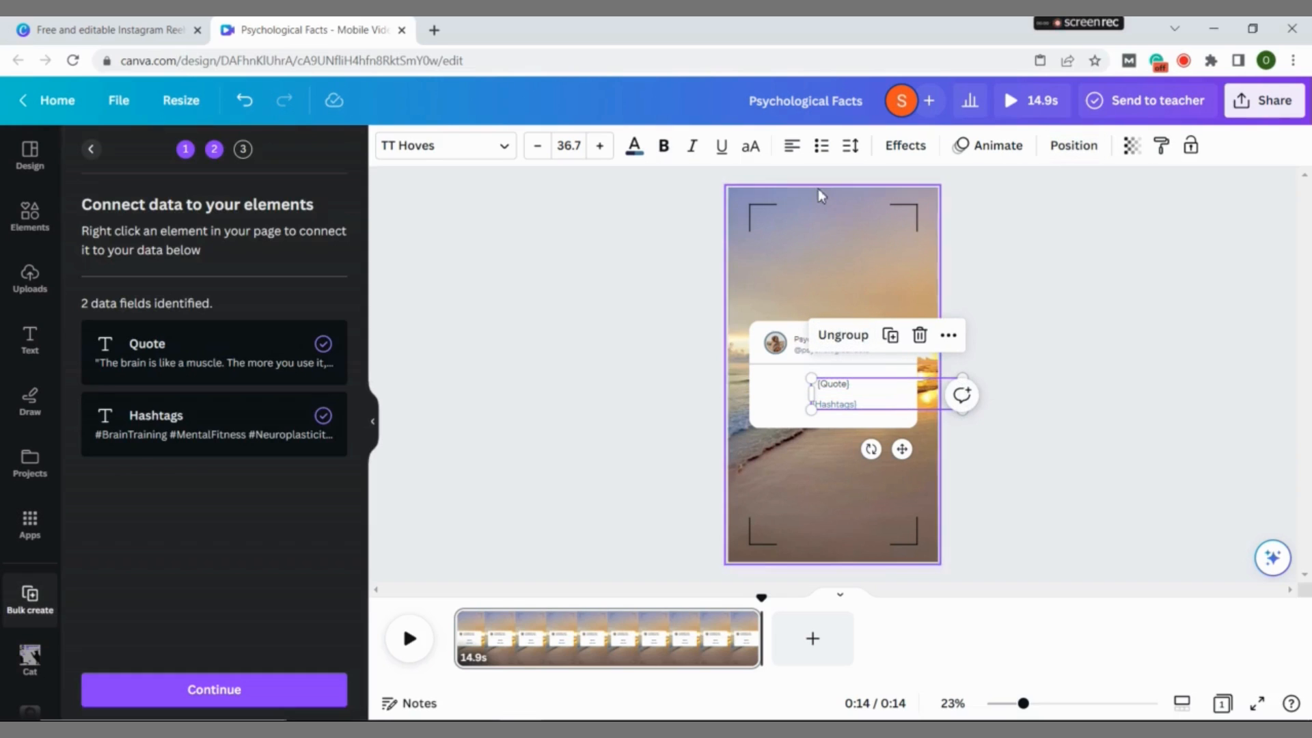
- Set the grouped placeholders' letter spacing to -9 and line spacing to 1.4, and ungroup them
{"action": "left_click", "coordinate": [851, 148]}
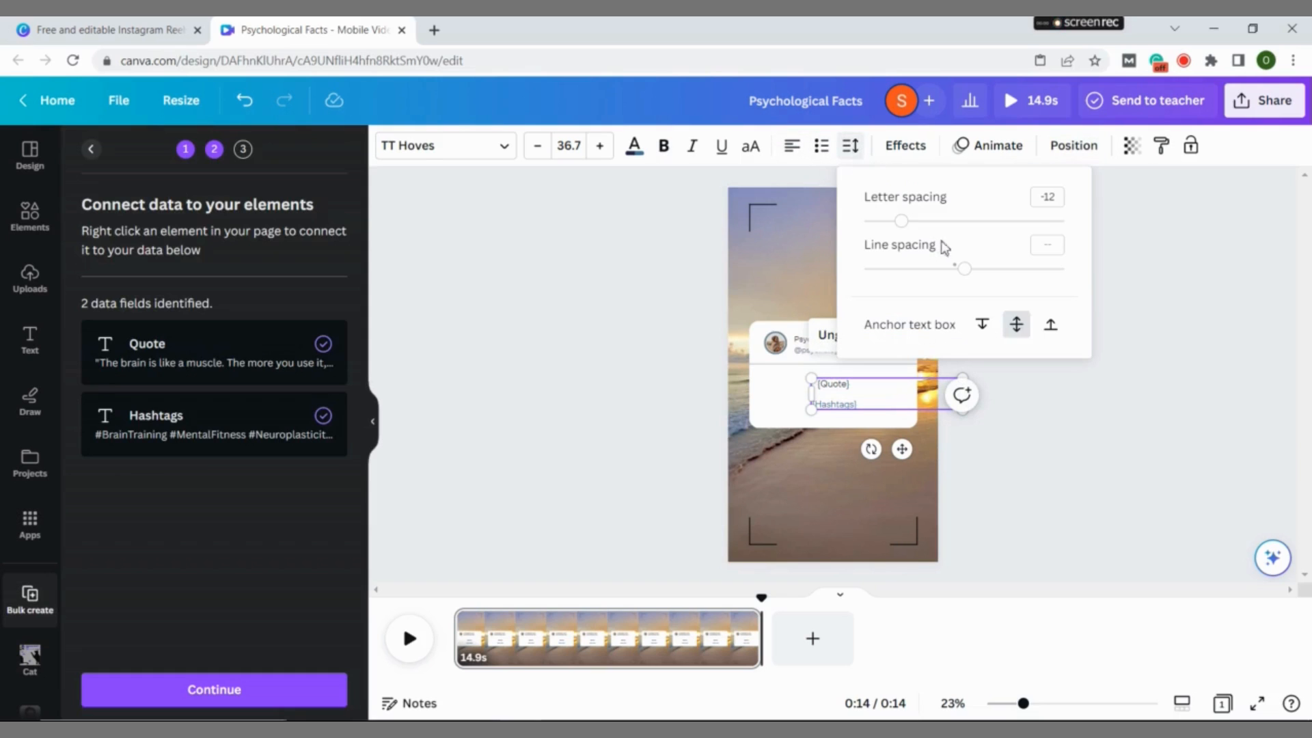
{"action": "left_click", "coordinate": [1016, 328]}
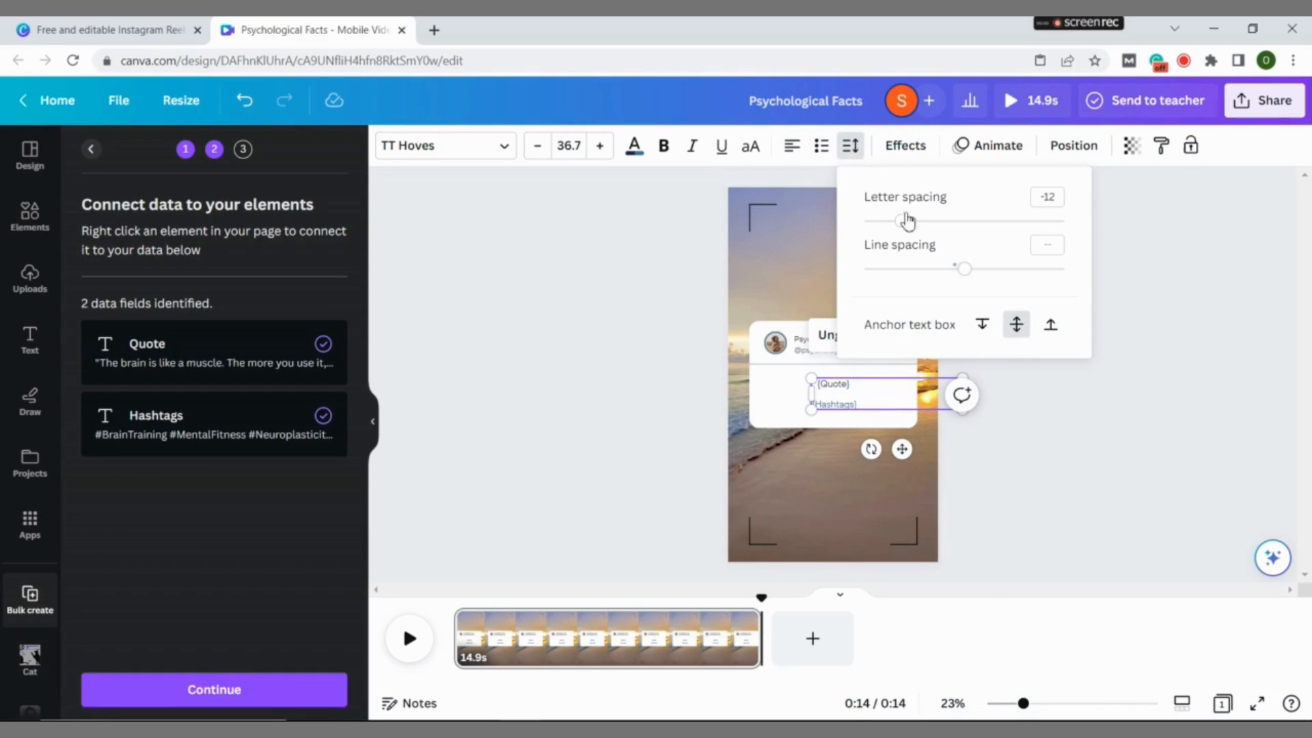
{"action": "mouse_move", "coordinate": [902, 224]}
{"action": "left_mouse_down"}
{"action": "mouse_move", "coordinate": [886, 222]}
{"action": "mouse_move", "coordinate": [906, 225]}
{"action": "left_mouse_up"}
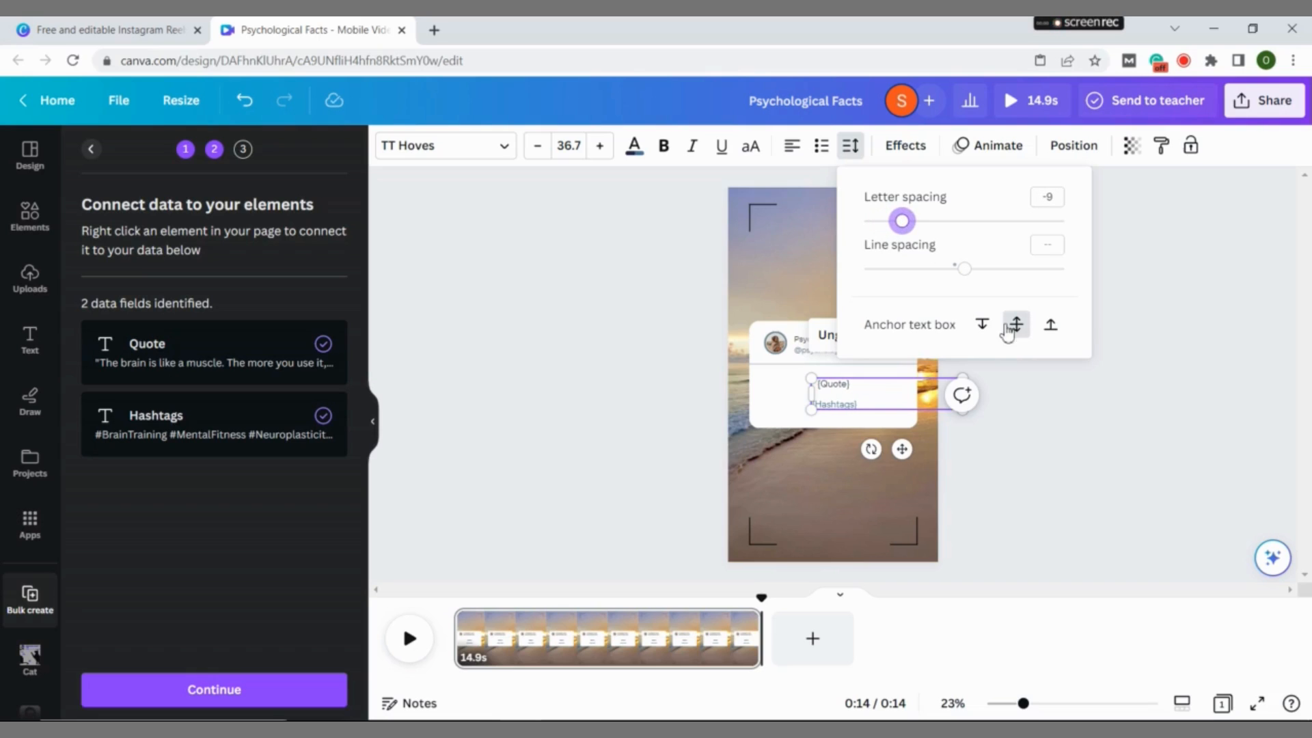
{"action": "mouse_move", "coordinate": [974, 277]}
{"action": "left_mouse_down"}
{"action": "mouse_move", "coordinate": [936, 277]}
{"action": "mouse_move", "coordinate": [986, 280]}
{"action": "mouse_move", "coordinate": [882, 285]}
{"action": "mouse_move", "coordinate": [959, 277]}
{"action": "left_mouse_up"}
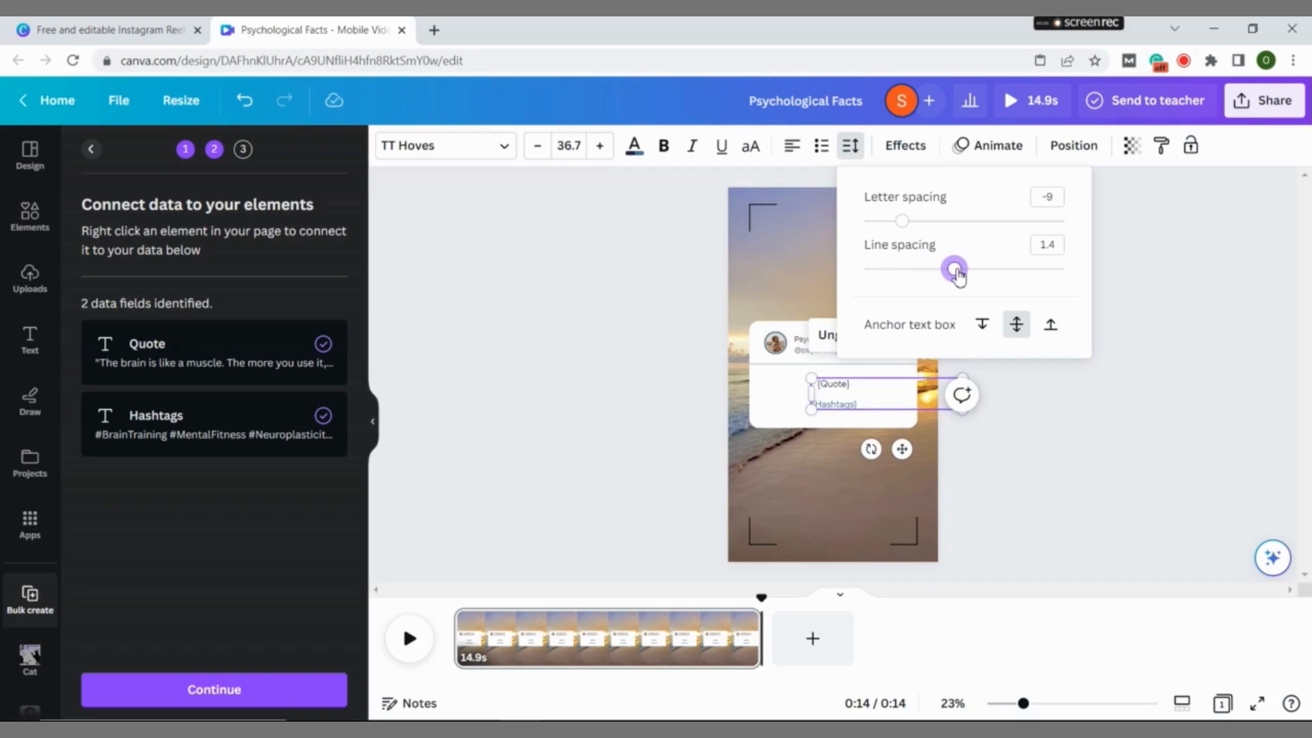
{"action": "left_click", "coordinate": [1023, 465]}
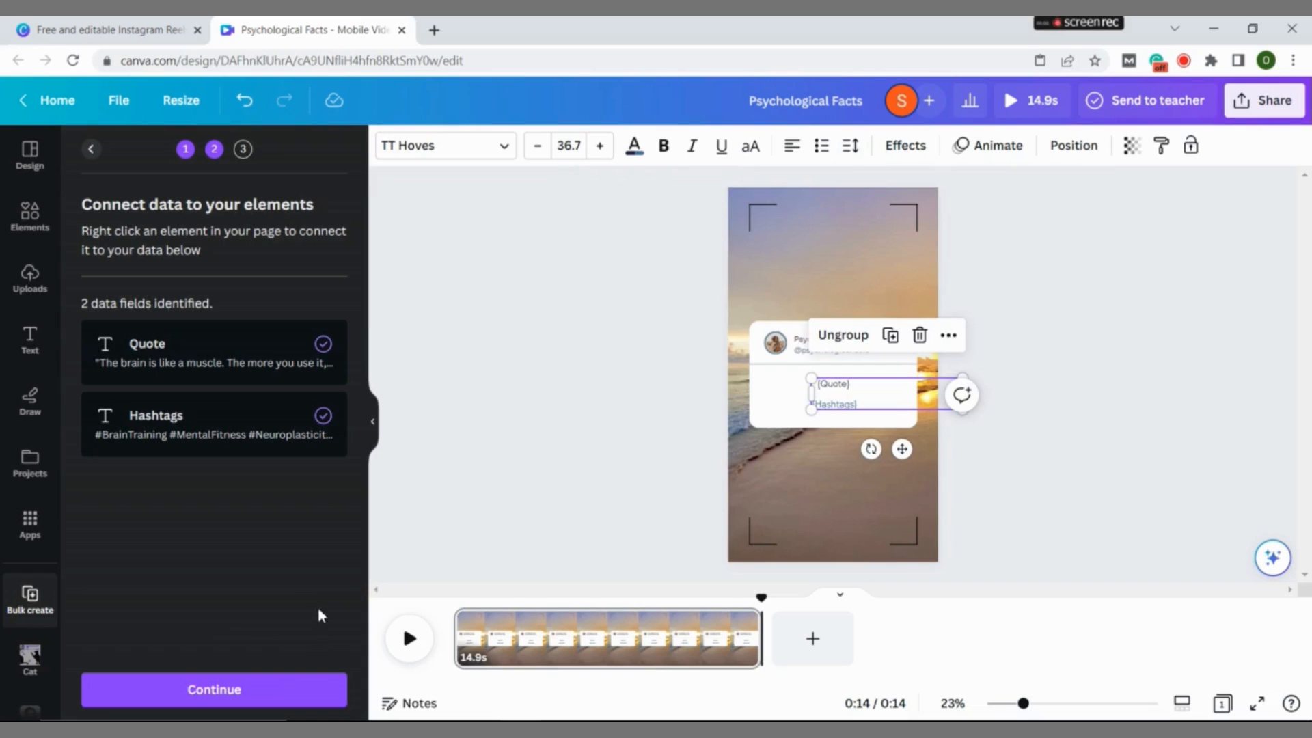
{"action": "left_click", "coordinate": [846, 338]}
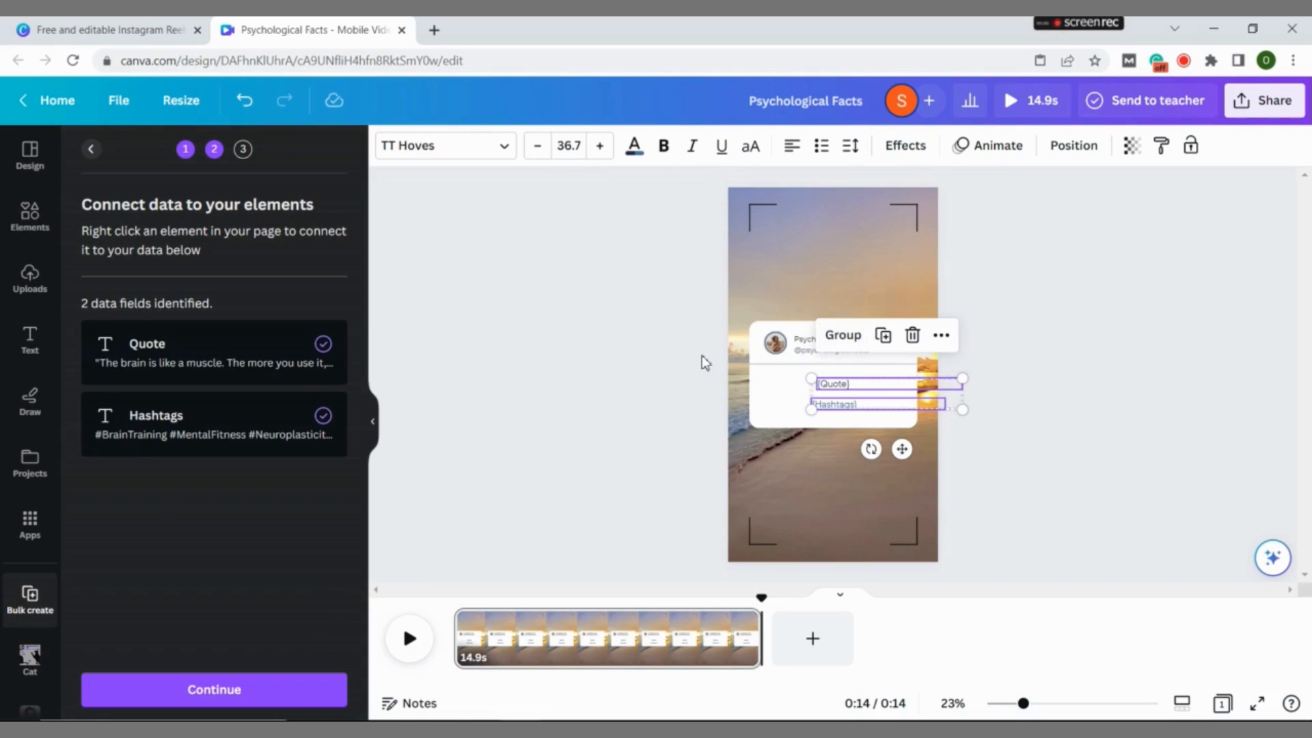
{"action": "left_click", "coordinate": [654, 407]}
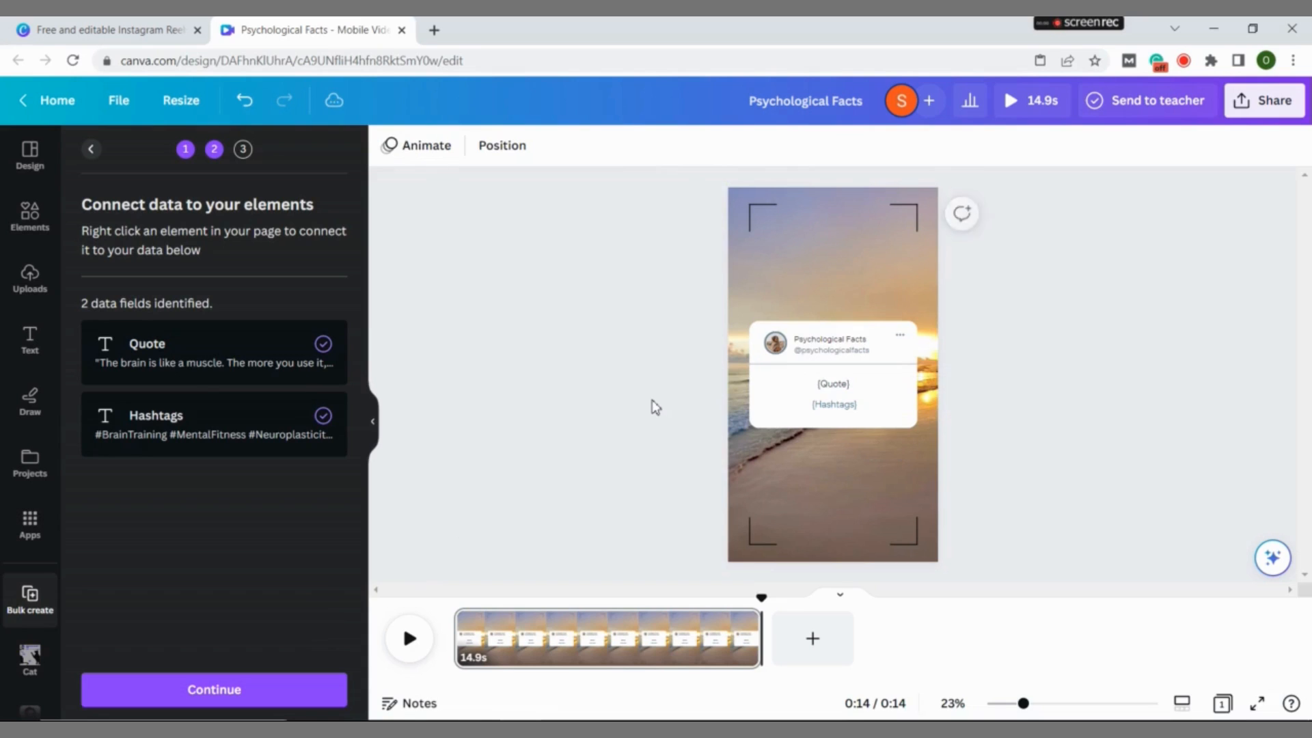
- Continue to applying the data, preview the template video from its start, and generate 15 pages from all data rows
{"action": "left_click", "coordinate": [235, 700]}
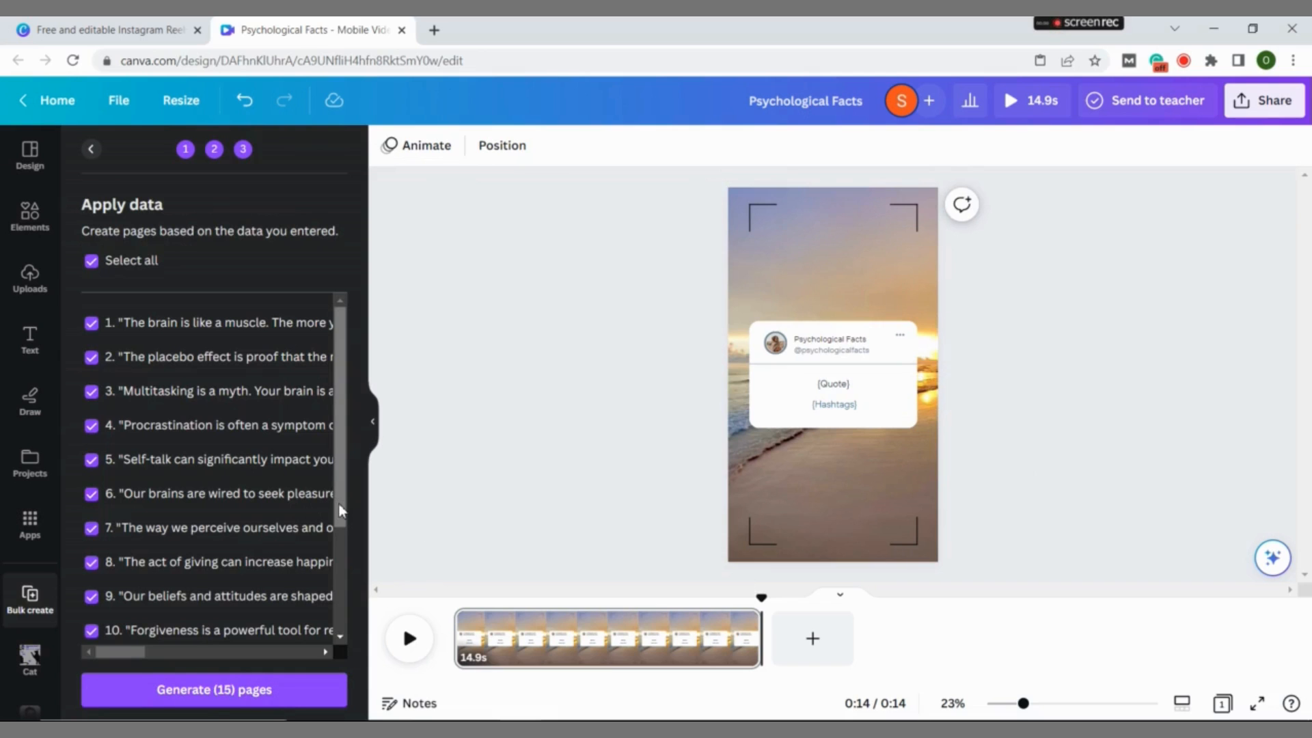
{"action": "left_click_drag", "start_coordinate": [342, 511], "coordinate": [339, 641]}
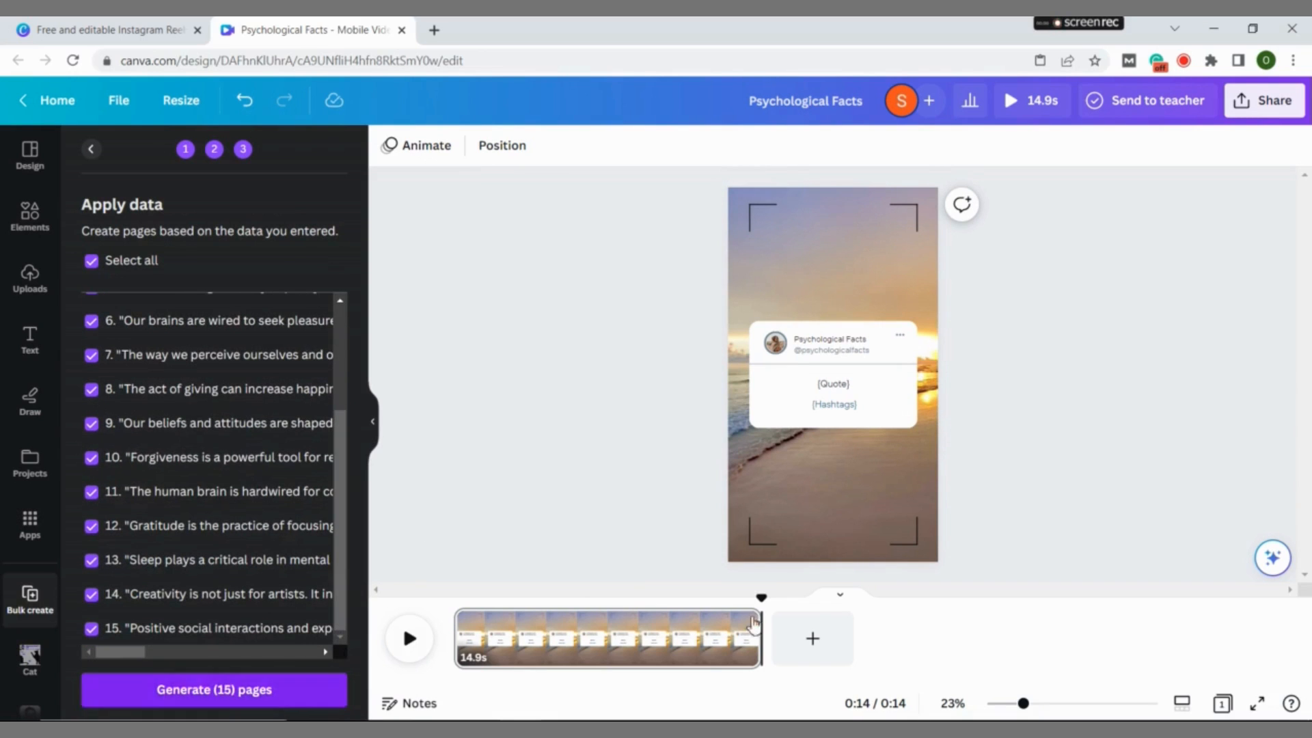
{"action": "left_click_drag", "start_coordinate": [762, 600], "coordinate": [454, 597]}
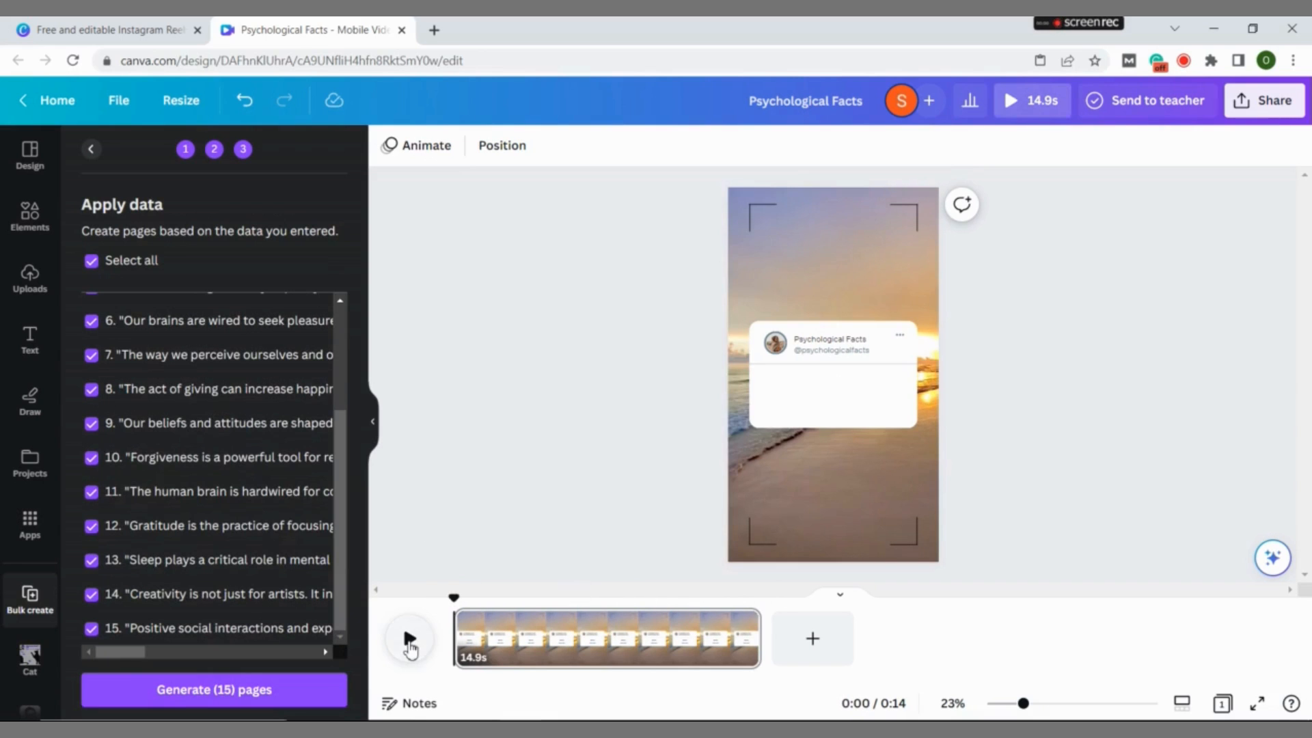
{"action": "left_click", "coordinate": [410, 640]}
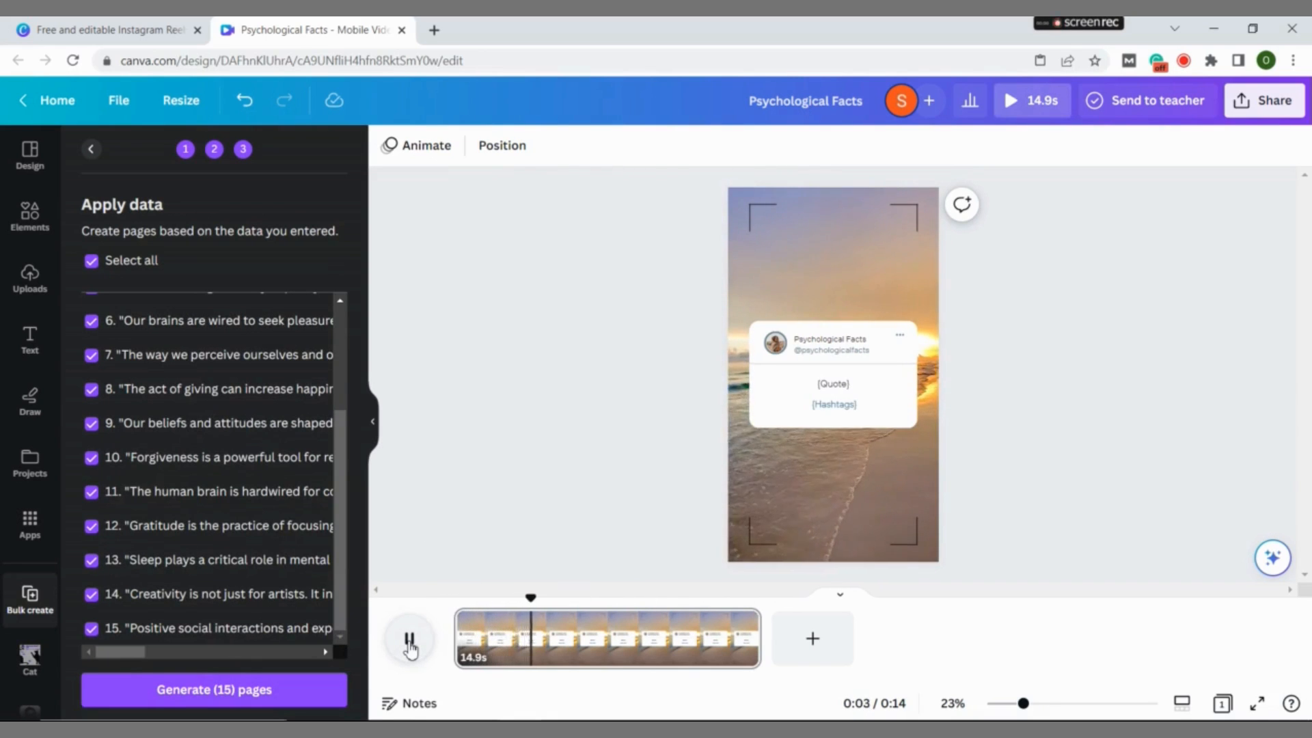
{"action": "left_click", "coordinate": [321, 691]}
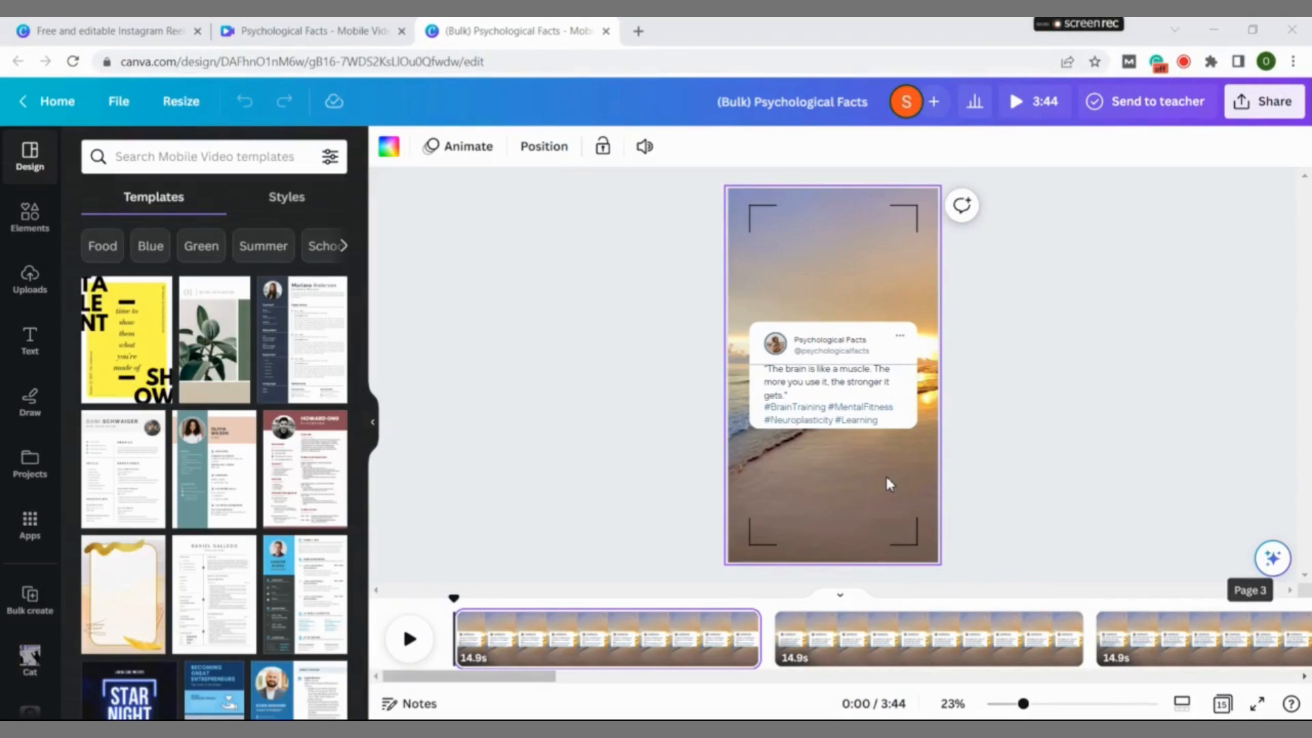
- Reduce the quote's font size on the first generated page to 35.7 and play back part of the page
{"action": "left_click", "coordinate": [823, 391]}
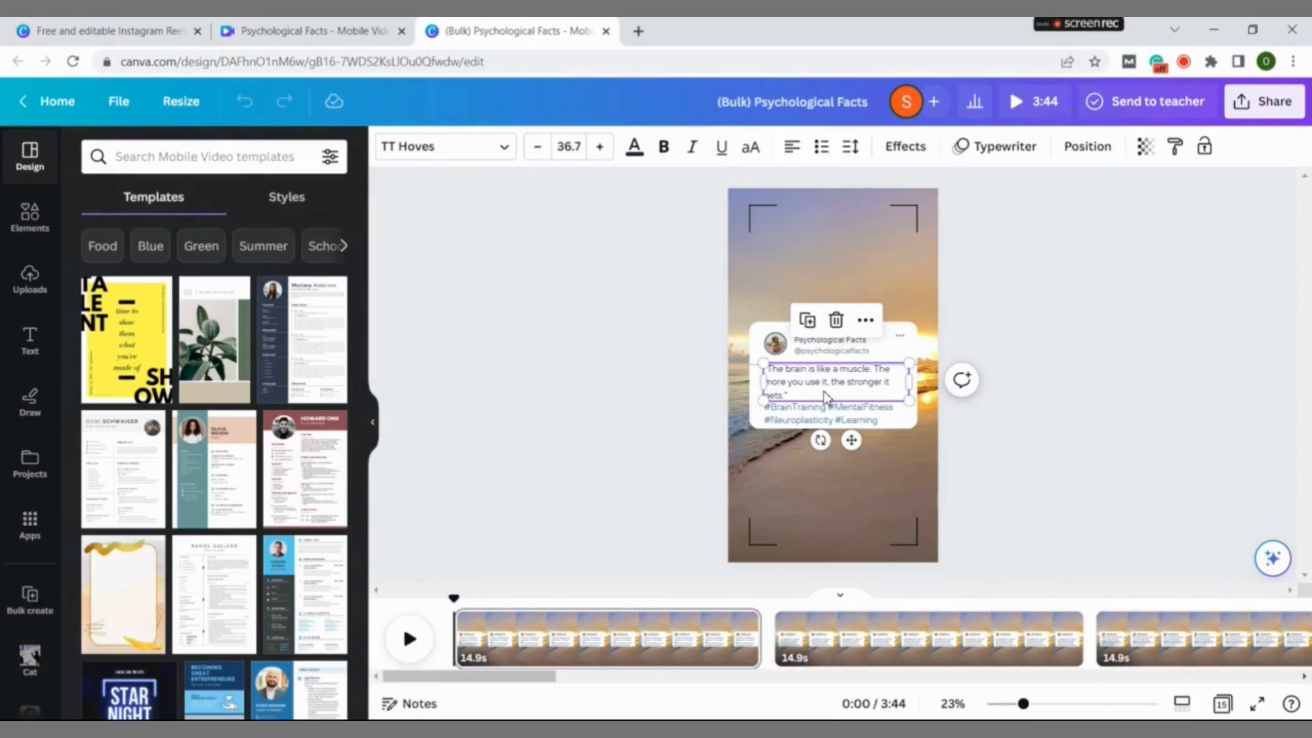
{"action": "left_click", "coordinate": [542, 153]}
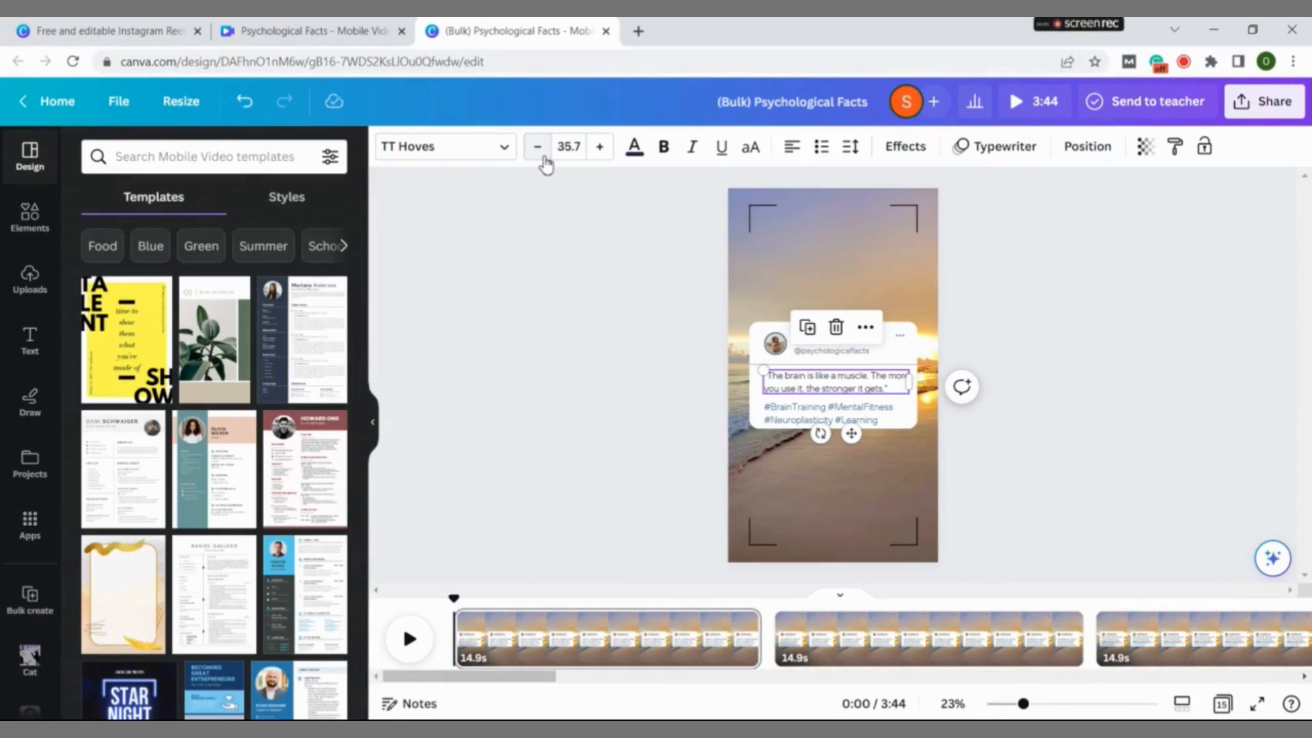
{"action": "left_click", "coordinate": [653, 353]}
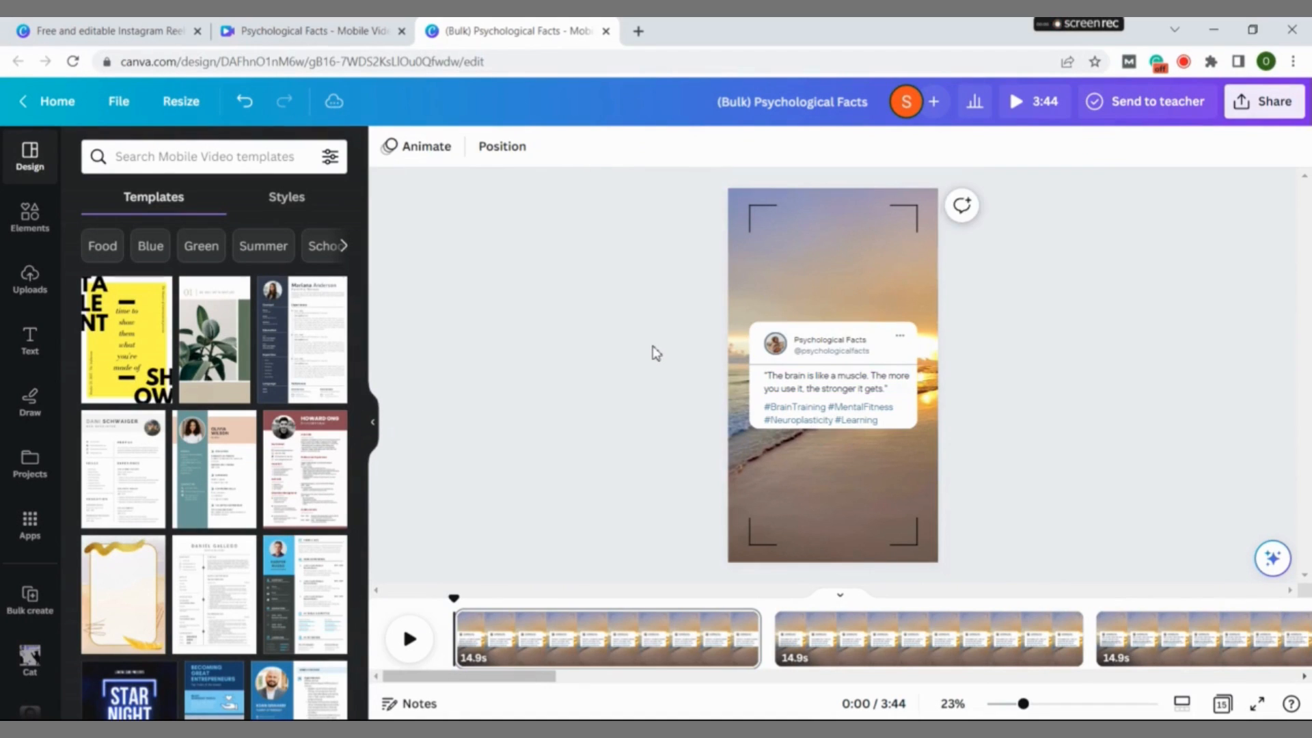
{"action": "left_click", "coordinate": [409, 643]}
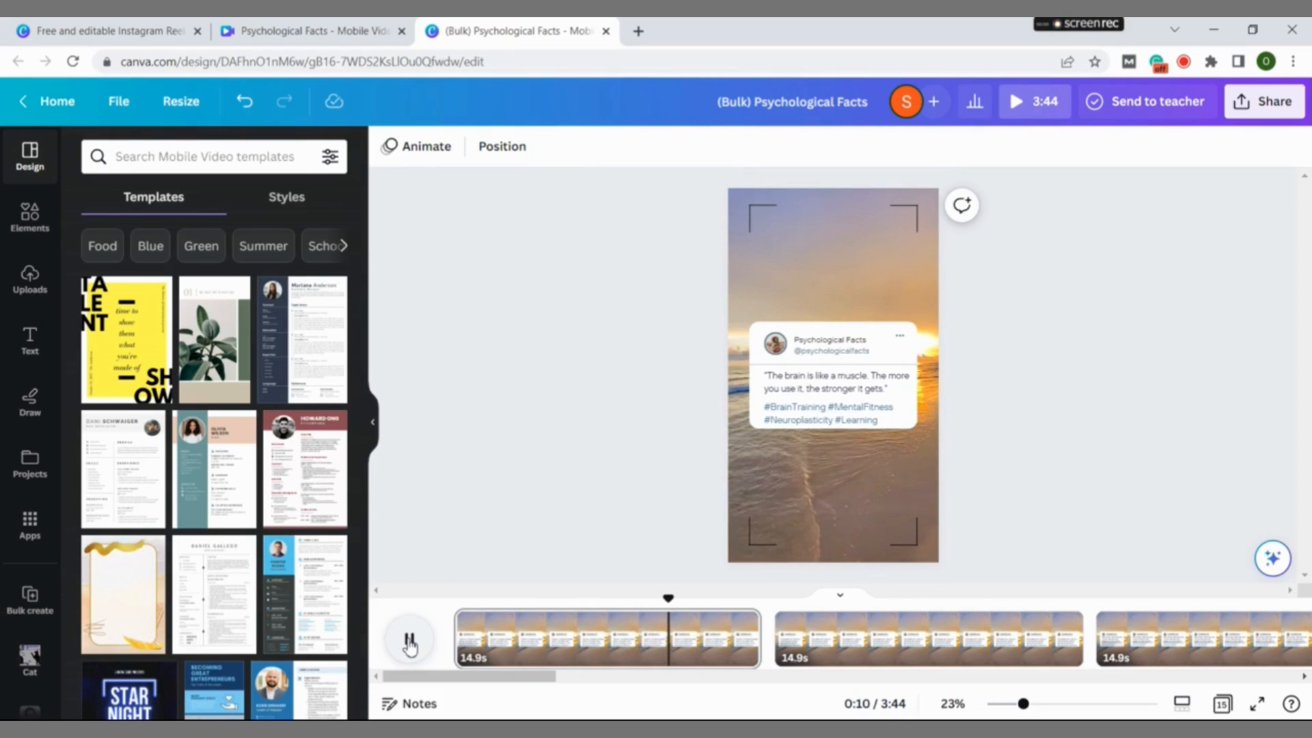
{"action": "left_click", "coordinate": [409, 640]}
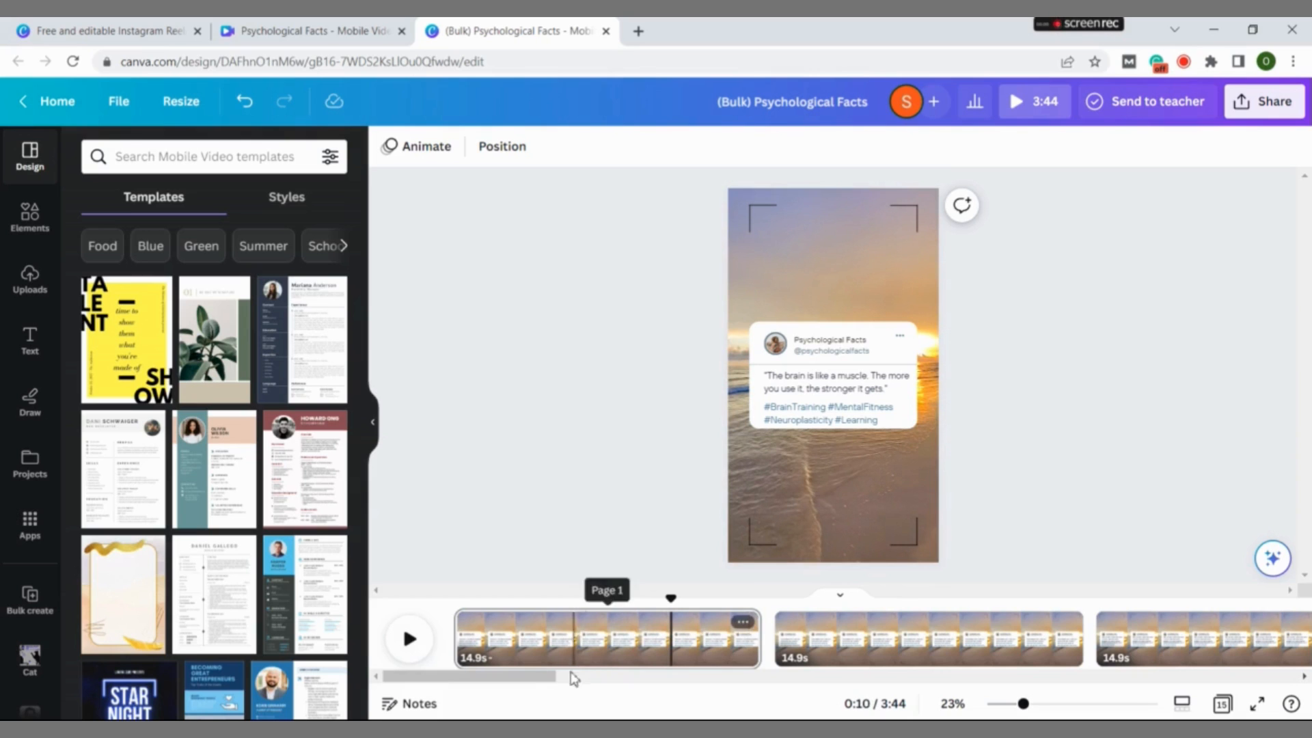
- Open page 3 from the grid of all pages and extend its white card downward to make room for the text
{"action": "left_click", "coordinate": [1224, 706]}
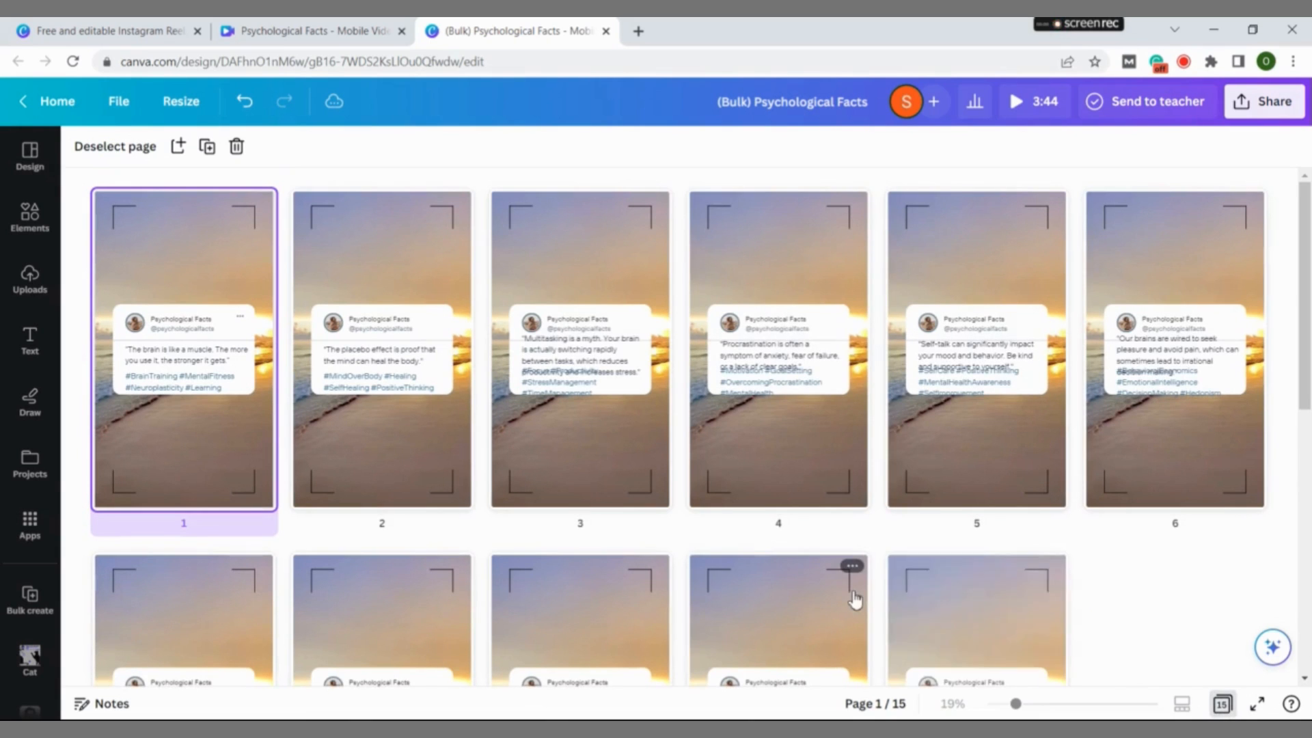
{"action": "left_click", "coordinate": [604, 406]}
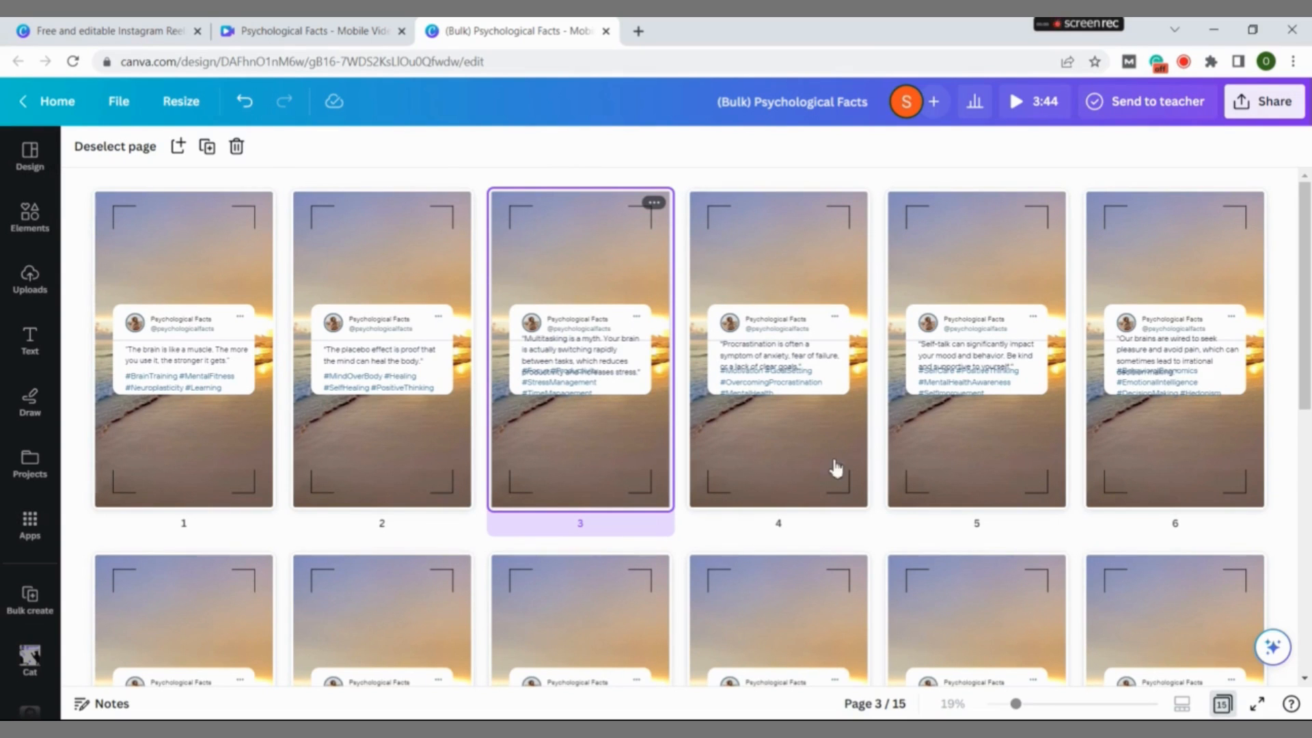
{"action": "left_click", "coordinate": [9, 175]}
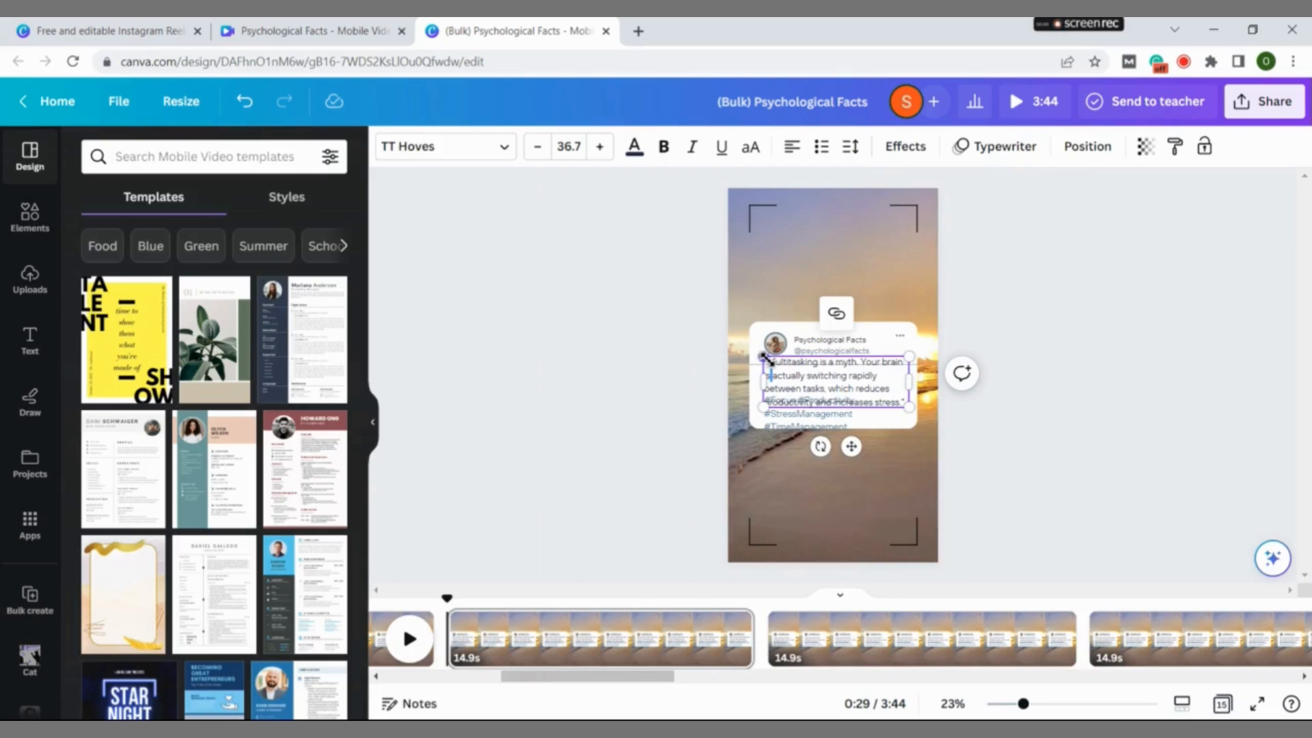
{"action": "left_click", "coordinate": [907, 431]}
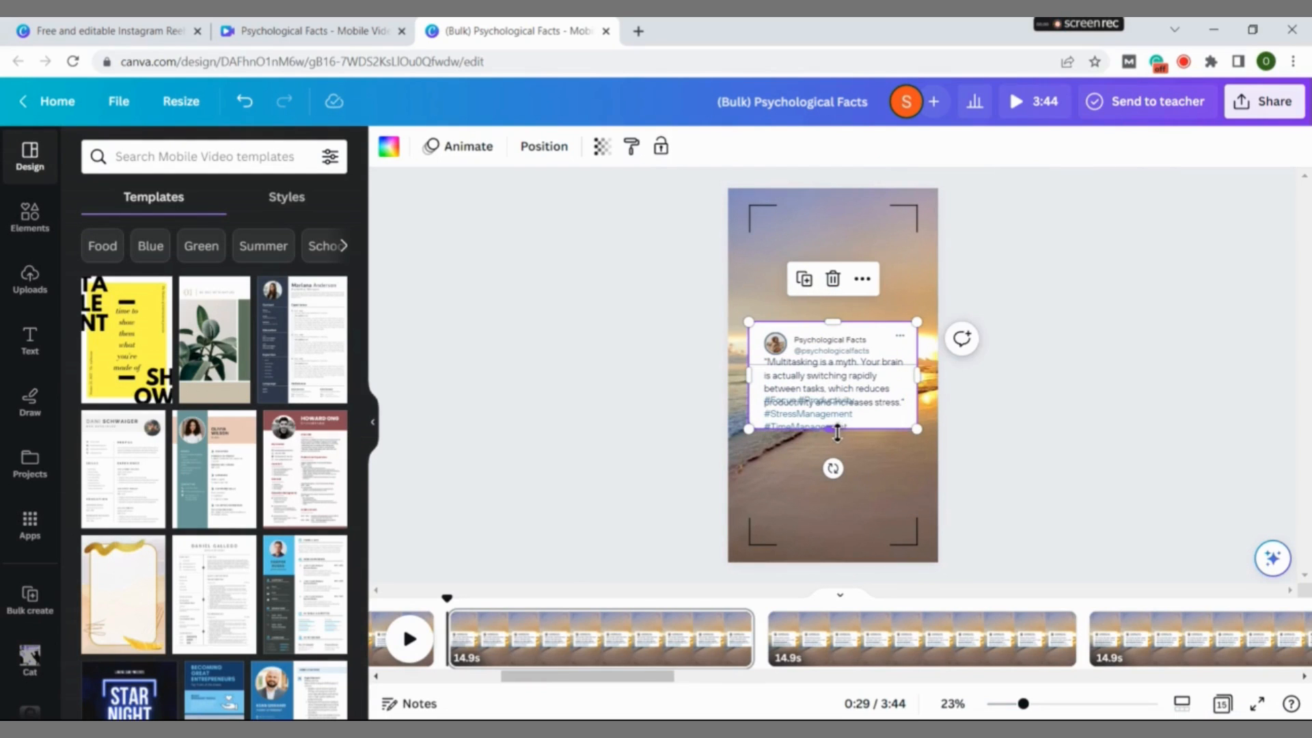
{"action": "left_click_drag", "start_coordinate": [840, 445], "coordinate": [816, 463]}
- Move page 3's hashtags below the quote and shift the quote down, clear of the card's header line
{"action": "left_click", "coordinate": [818, 427]}
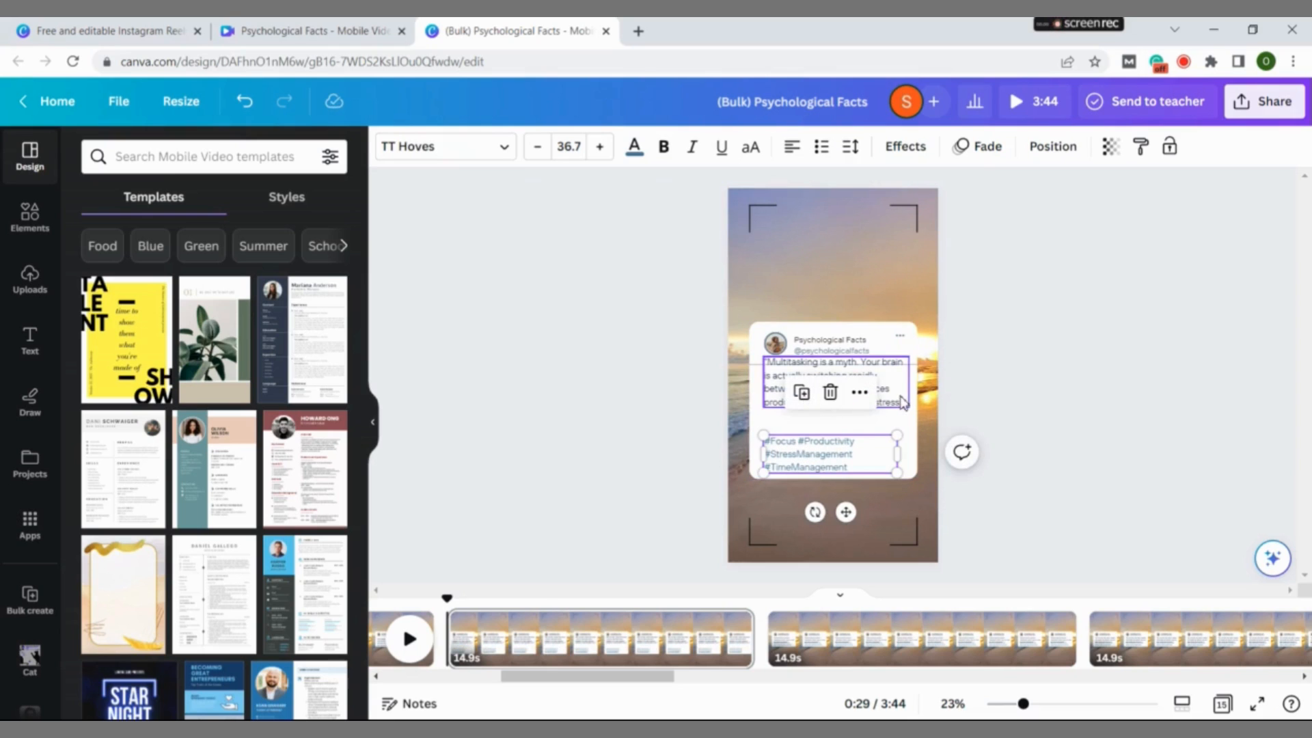
{"action": "left_click_drag", "start_coordinate": [903, 402], "coordinate": [902, 413]}
{"action": "left_click_drag", "start_coordinate": [808, 457], "coordinate": [808, 457]}
{"action": "left_click", "coordinate": [1047, 471]}
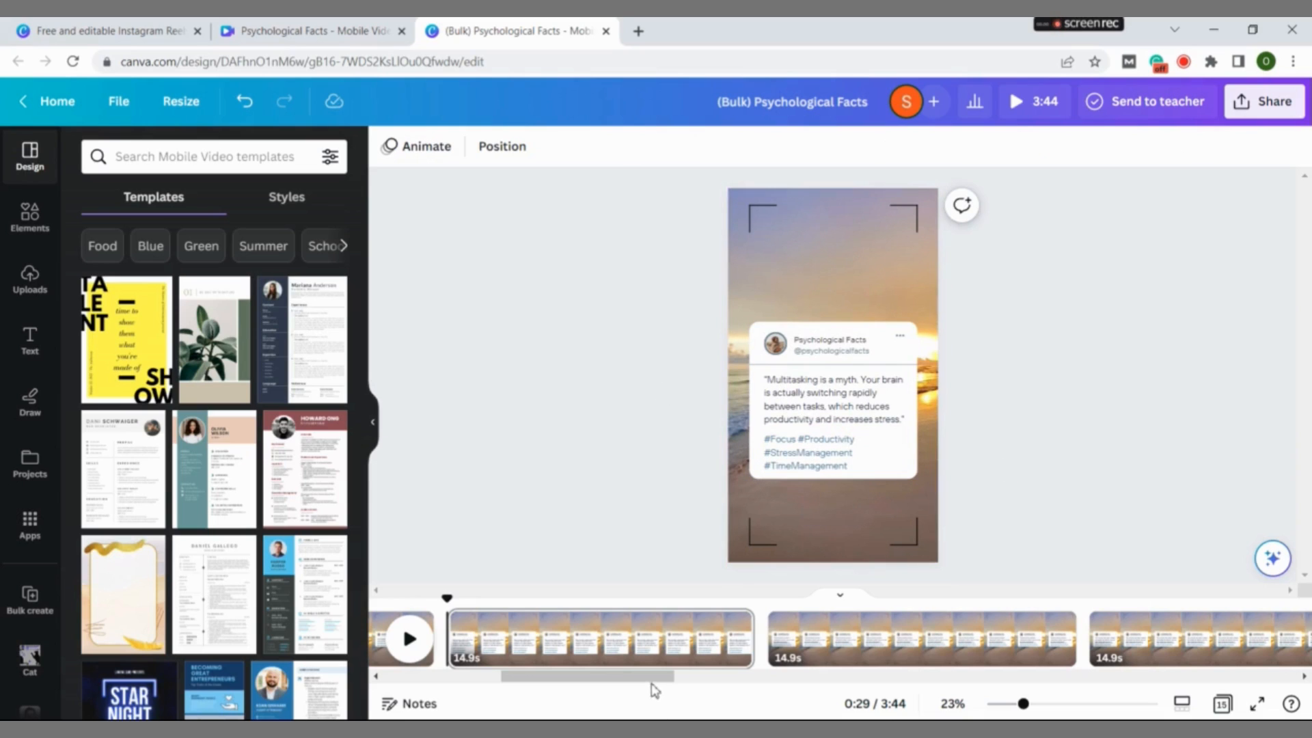
- On page 4, extend the white card downward and reposition the hashtags and the procrastination quote so they do not overlap
{"action": "left_click", "coordinate": [850, 666]}
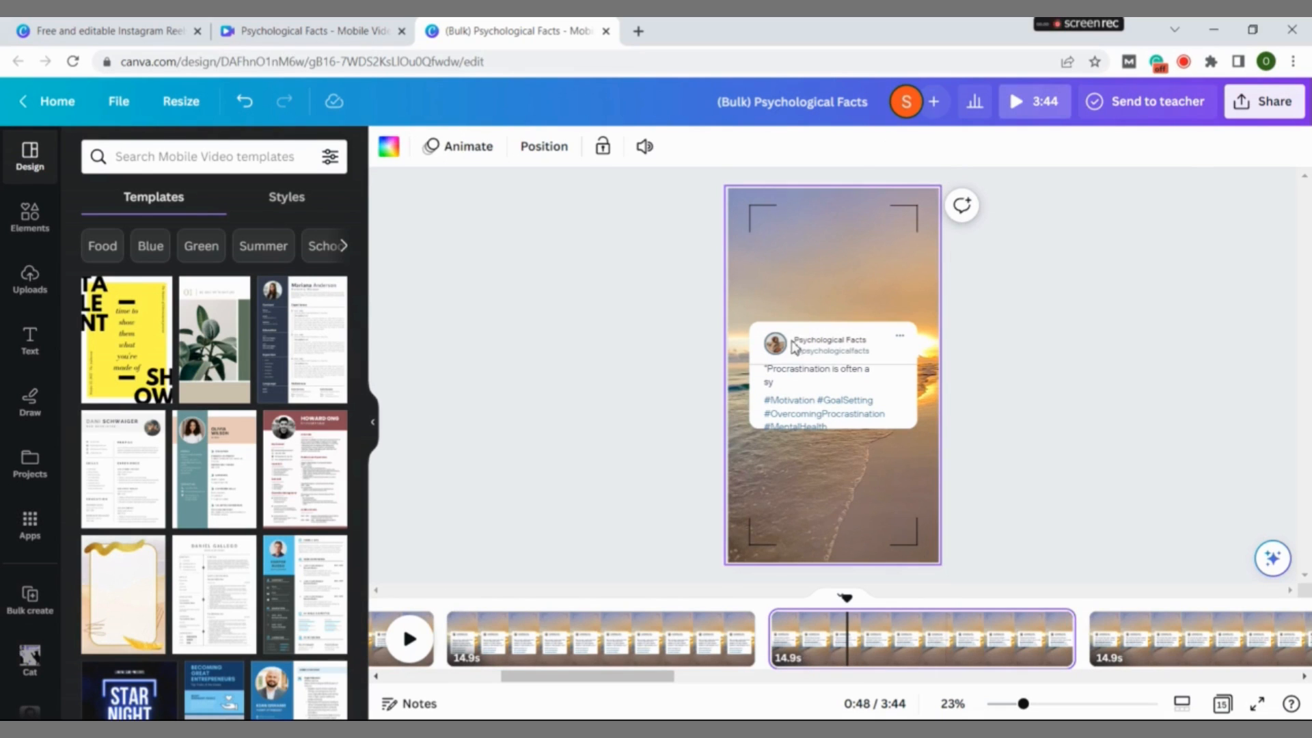
{"action": "left_click", "coordinate": [796, 380]}
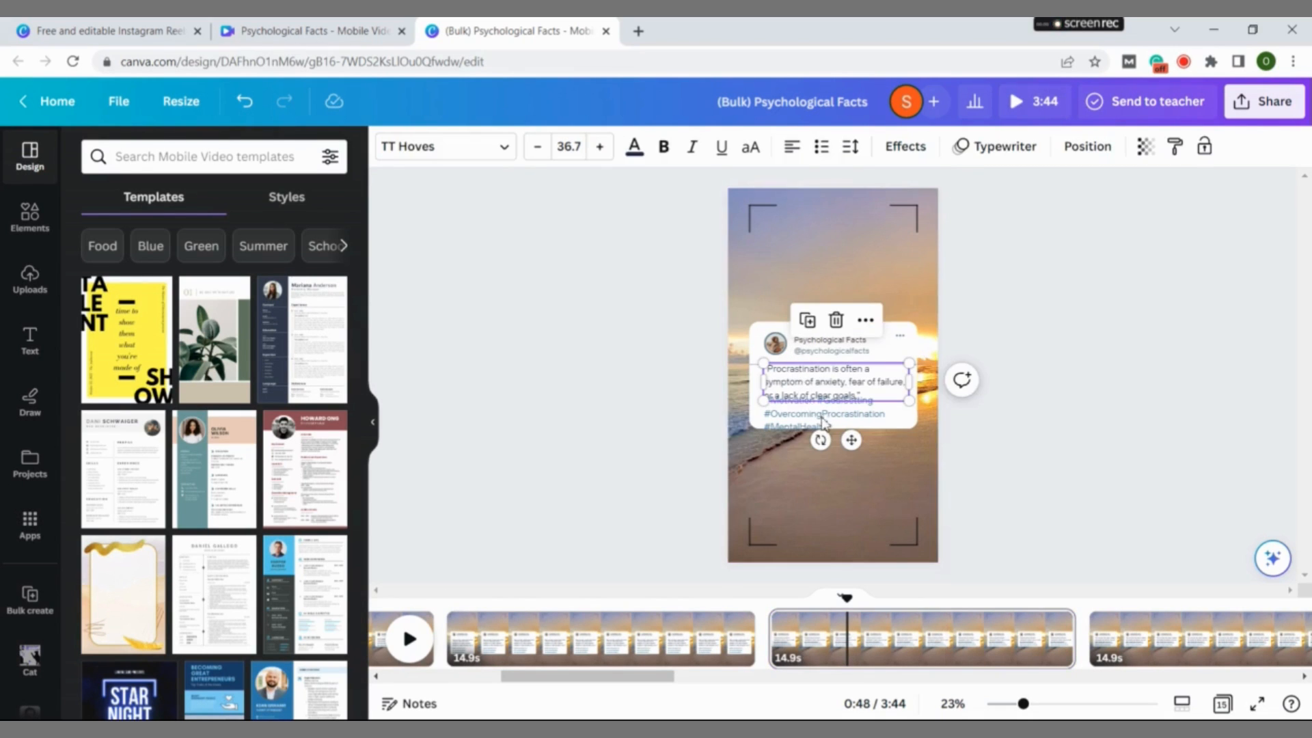
{"action": "left_click", "coordinate": [920, 424]}
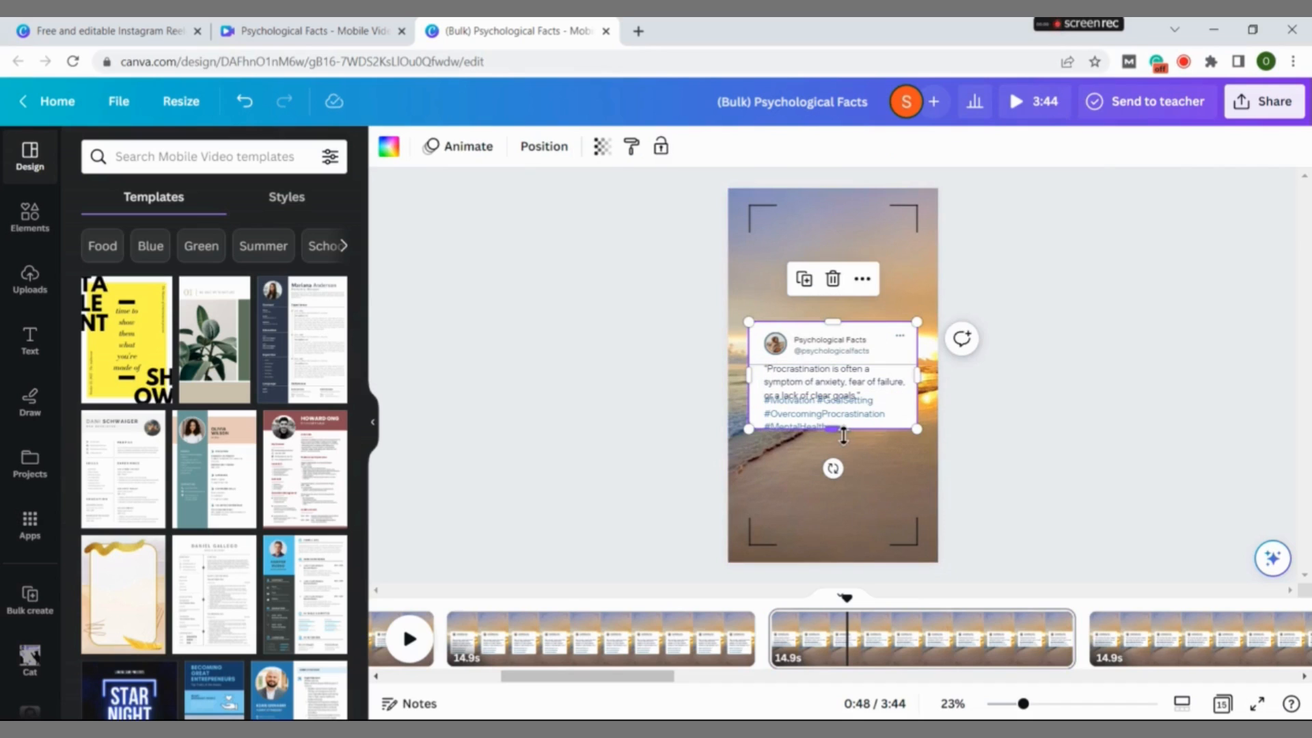
{"action": "left_click_drag", "start_coordinate": [841, 438], "coordinate": [812, 405]}
{"action": "left_click", "coordinate": [806, 421]}
{"action": "left_click", "coordinate": [813, 399]}
- On page 5, extend the white card downward and space out the self-talk quote and its hashtags below the header line
{"action": "left_click", "coordinate": [1139, 639]}
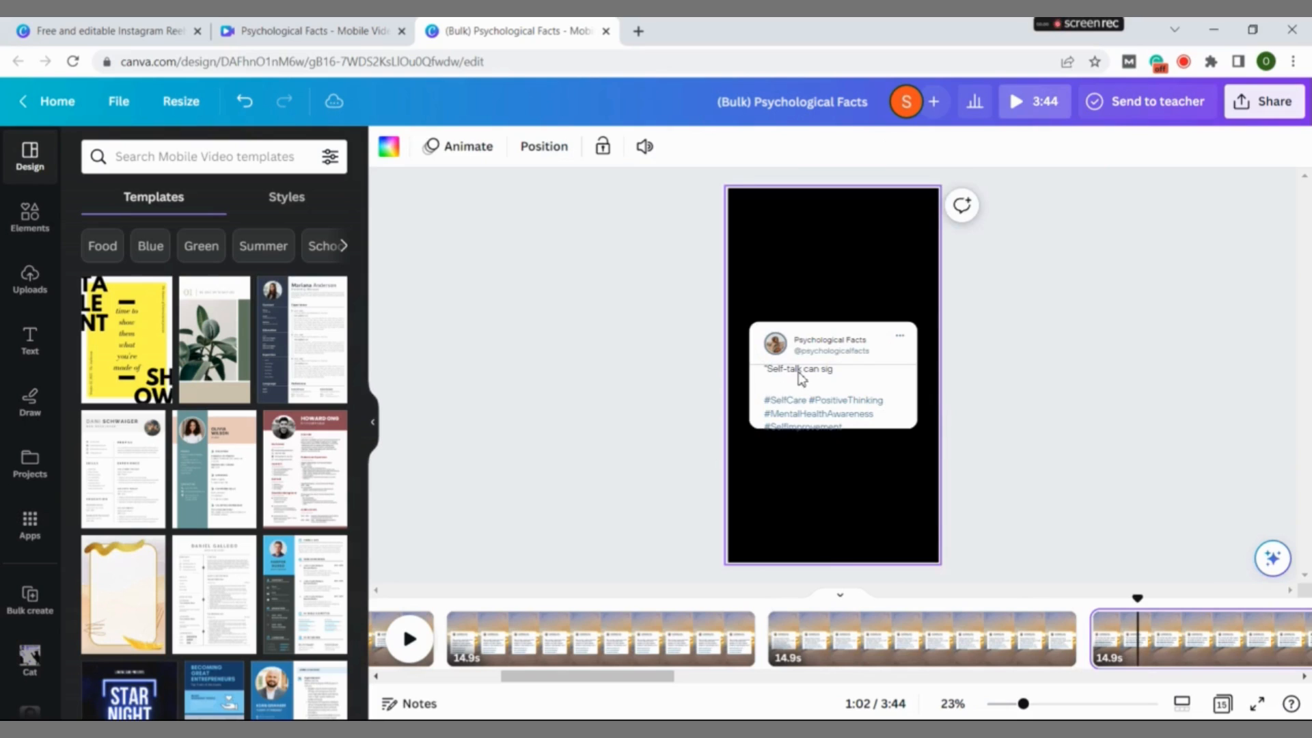
{"action": "left_click", "coordinate": [803, 374]}
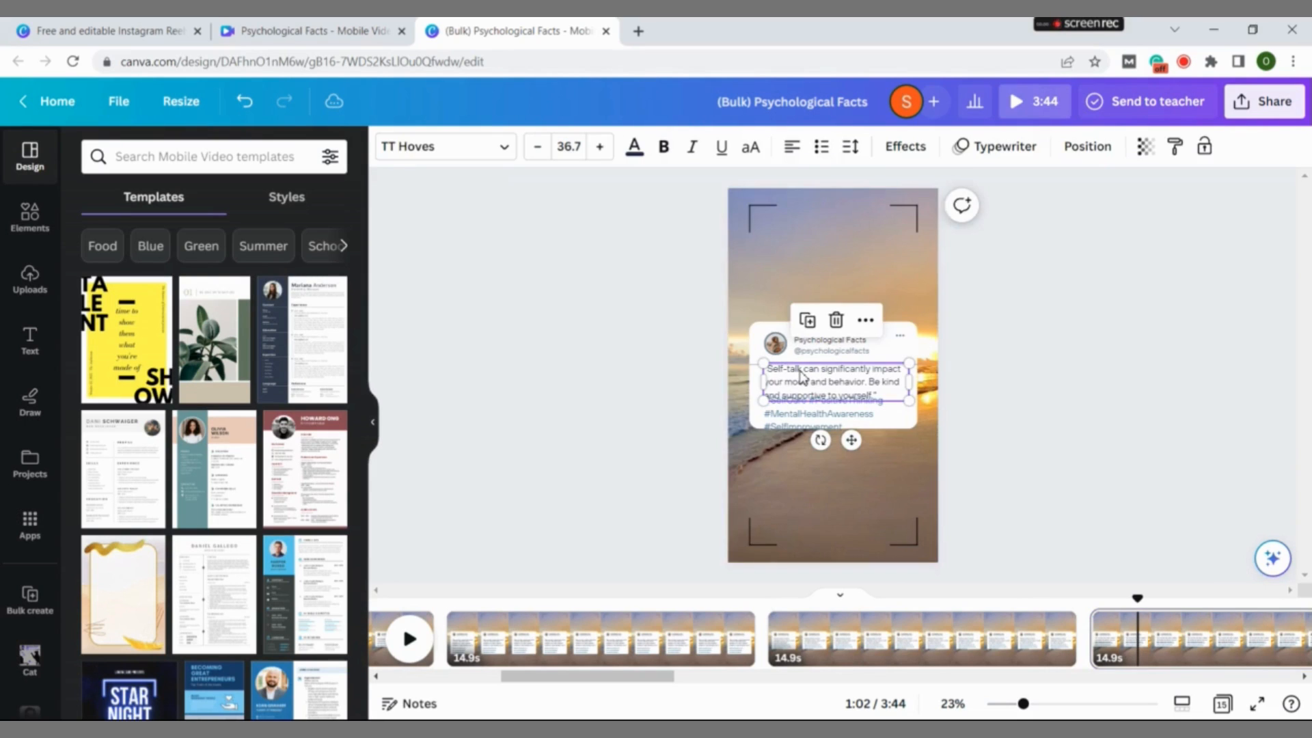
{"action": "left_click", "coordinate": [901, 428]}
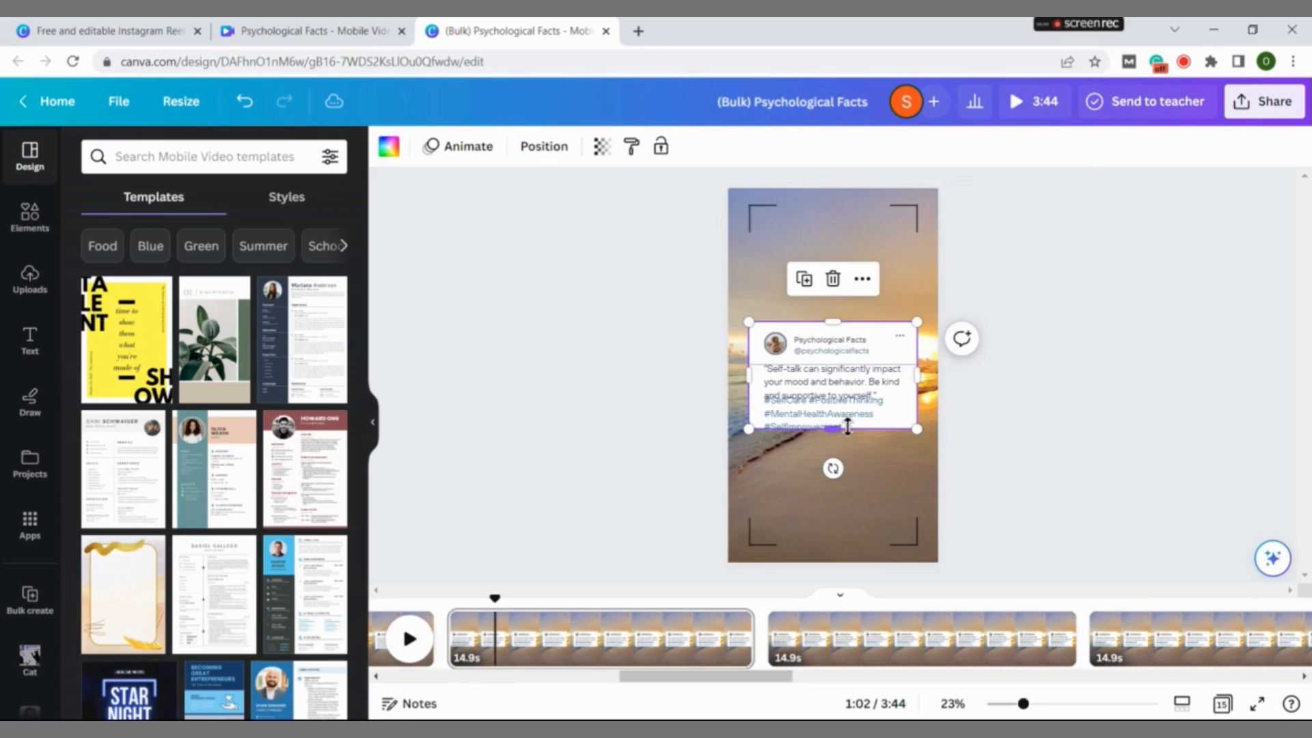
{"action": "left_click_drag", "start_coordinate": [838, 441], "coordinate": [833, 467]}
{"action": "mouse_move", "coordinate": [812, 423]}
{"action": "left_mouse_down"}
{"action": "mouse_move", "coordinate": [814, 441]}
{"action": "mouse_move", "coordinate": [807, 410]}
{"action": "left_mouse_up"}
{"action": "left_click", "coordinate": [808, 405]}
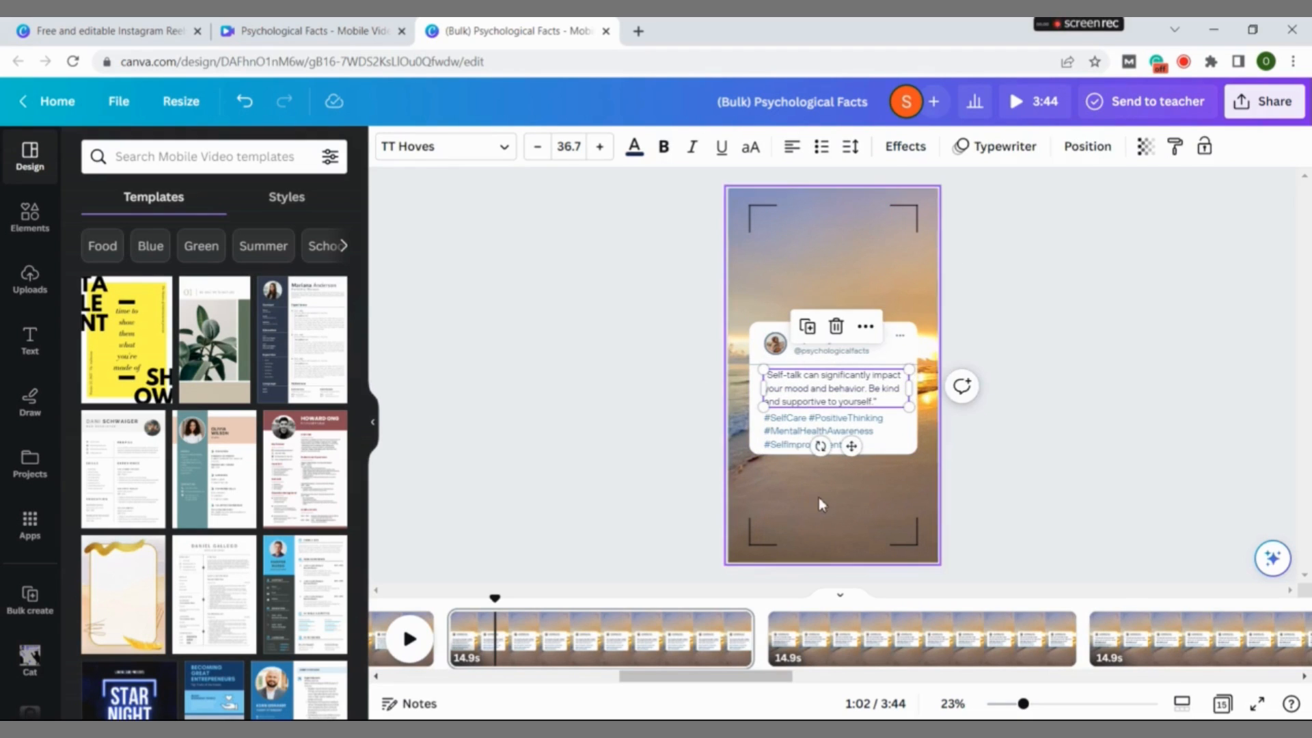
- Review all 15 pages in grid view, from first to last, for overlapping quote and hashtag text
{"action": "left_click_drag", "start_coordinate": [693, 679], "coordinate": [936, 680]}
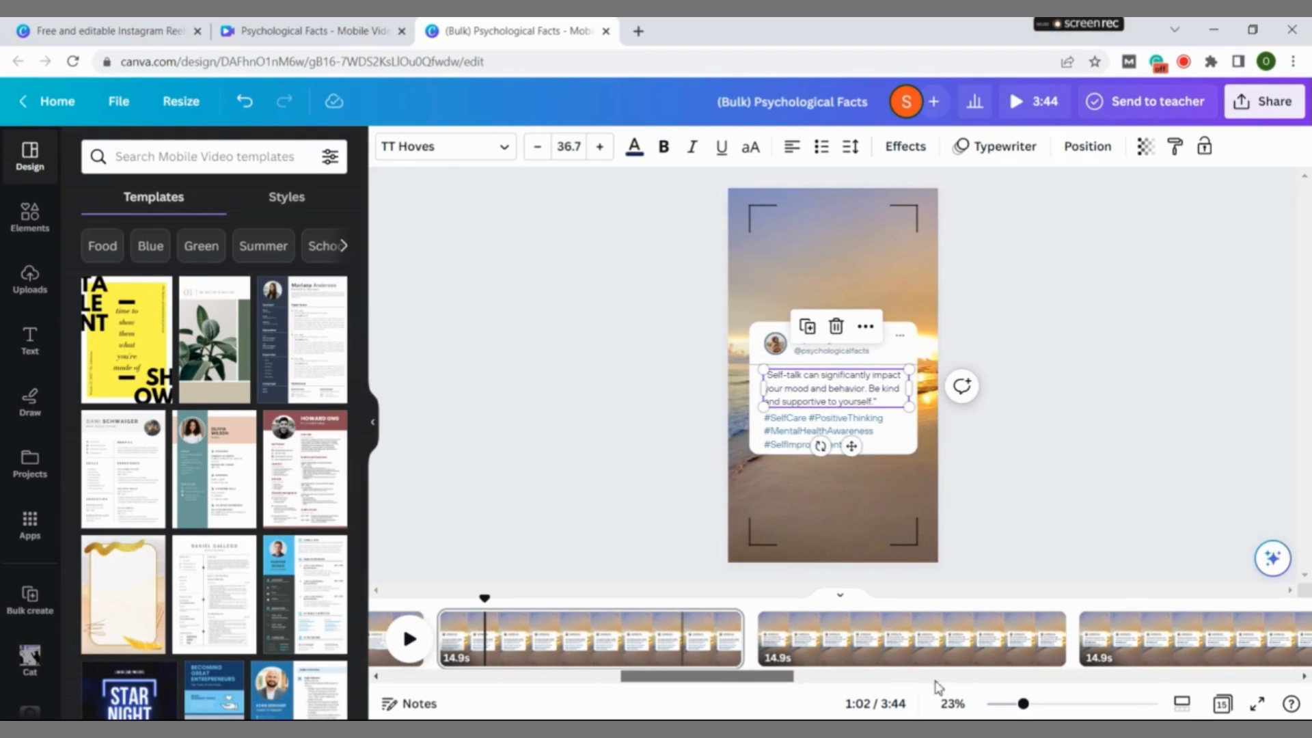
{"action": "left_click_drag", "start_coordinate": [1089, 695], "coordinate": [1089, 696]}
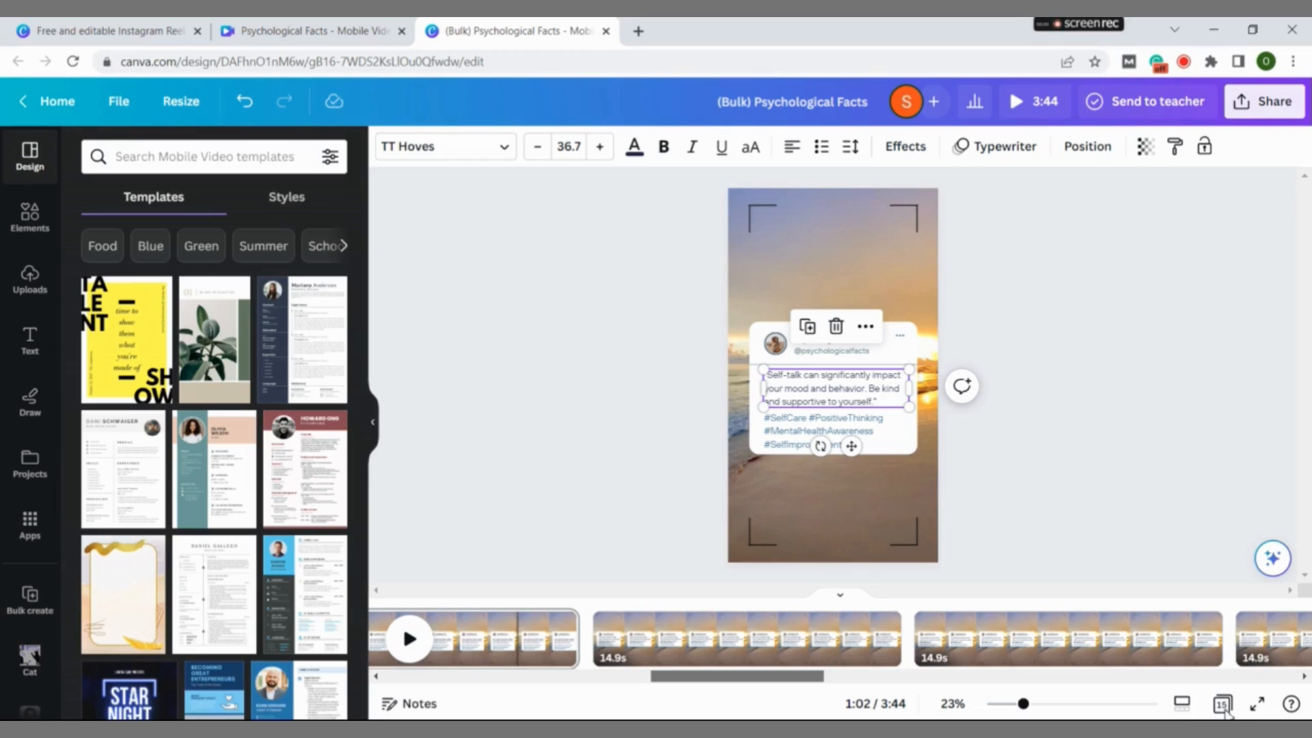
{"action": "left_click_drag", "start_coordinate": [1220, 704], "coordinate": [1221, 702]}
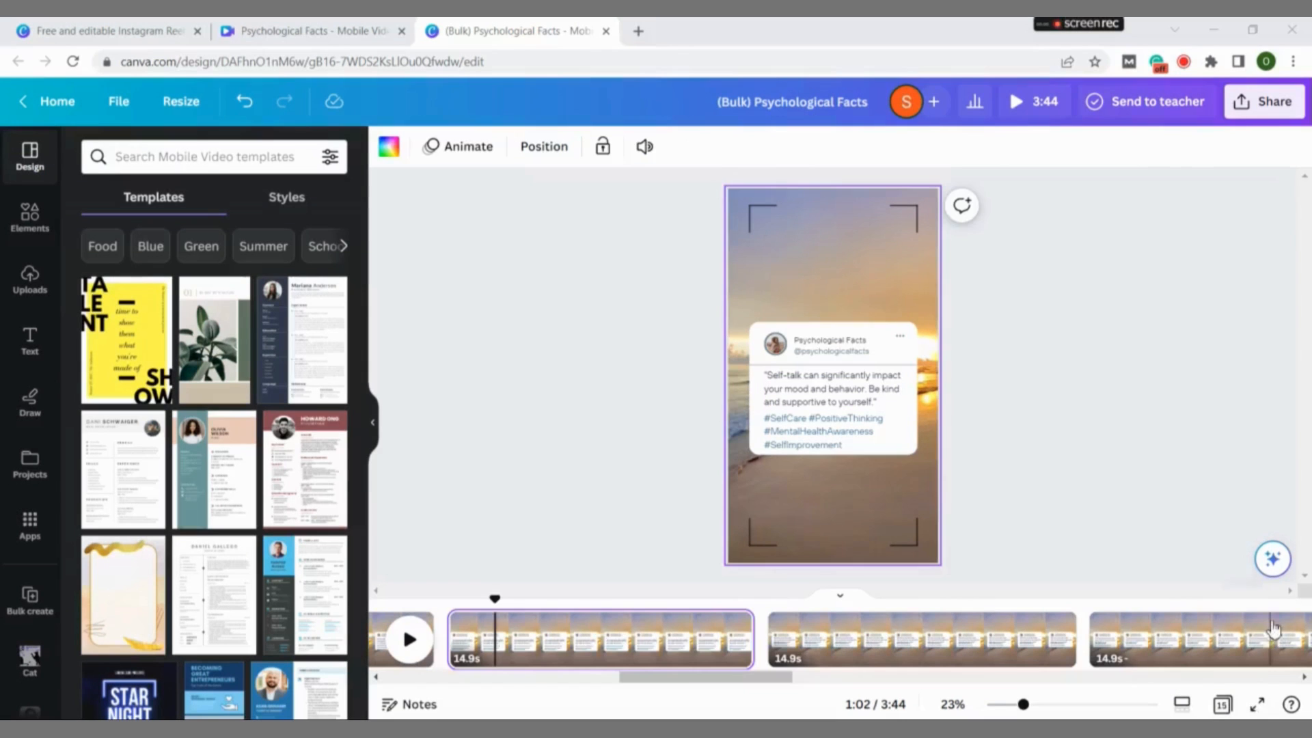
{"action": "left_click", "coordinate": [1226, 709]}
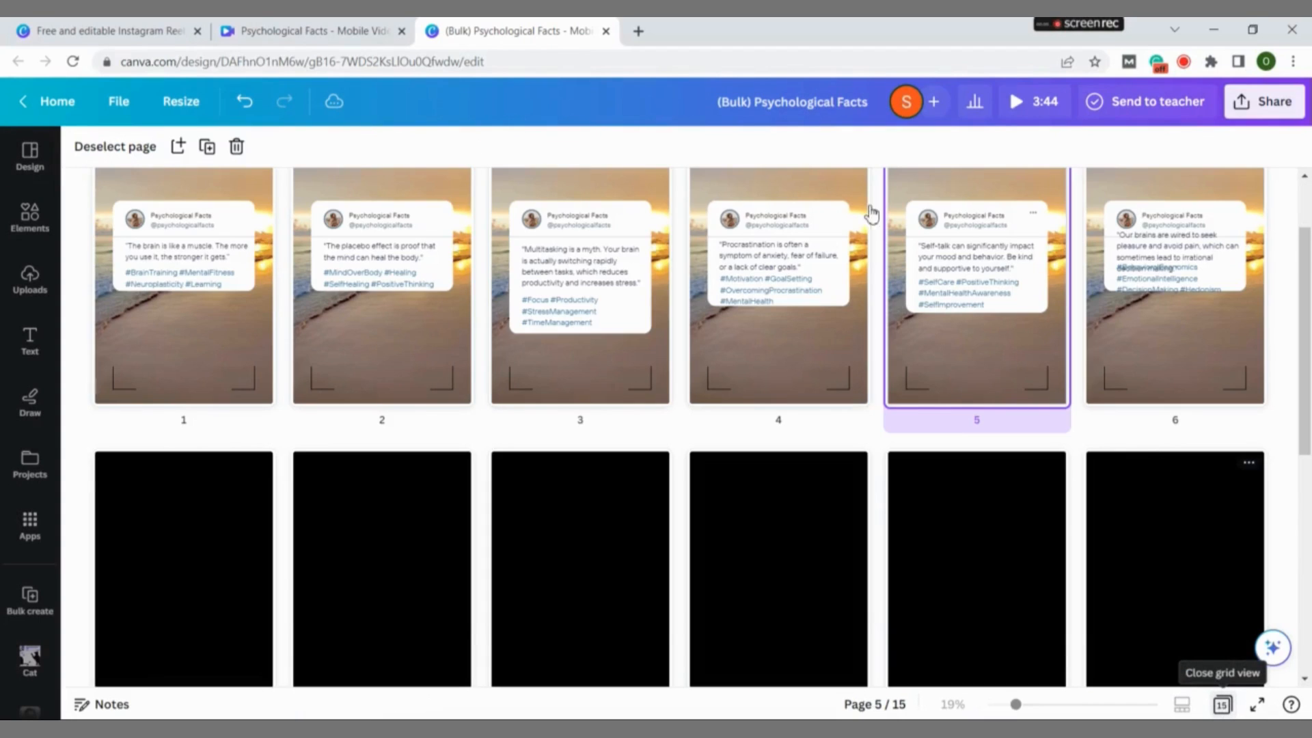
{"action": "left_click_drag", "start_coordinate": [1305, 378], "coordinate": [1309, 595]}
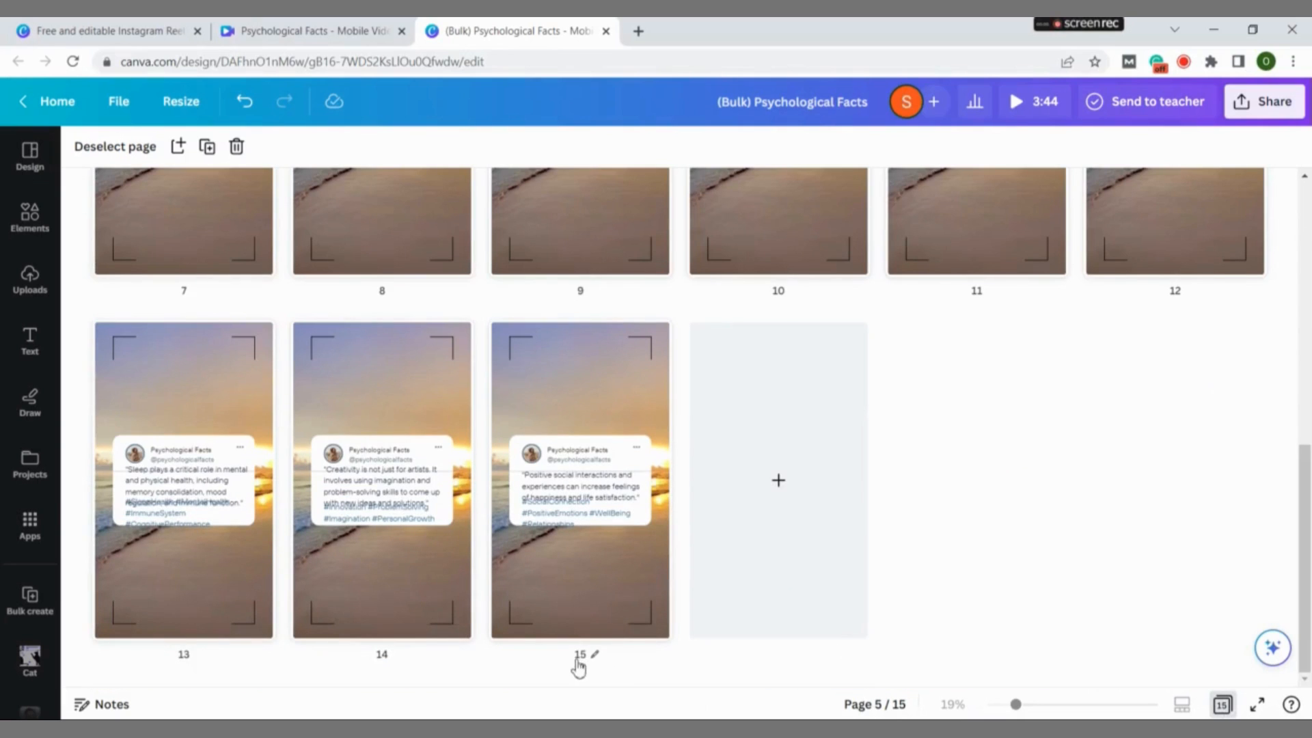
{"action": "left_click_drag", "start_coordinate": [1305, 560], "coordinate": [1307, 161]}
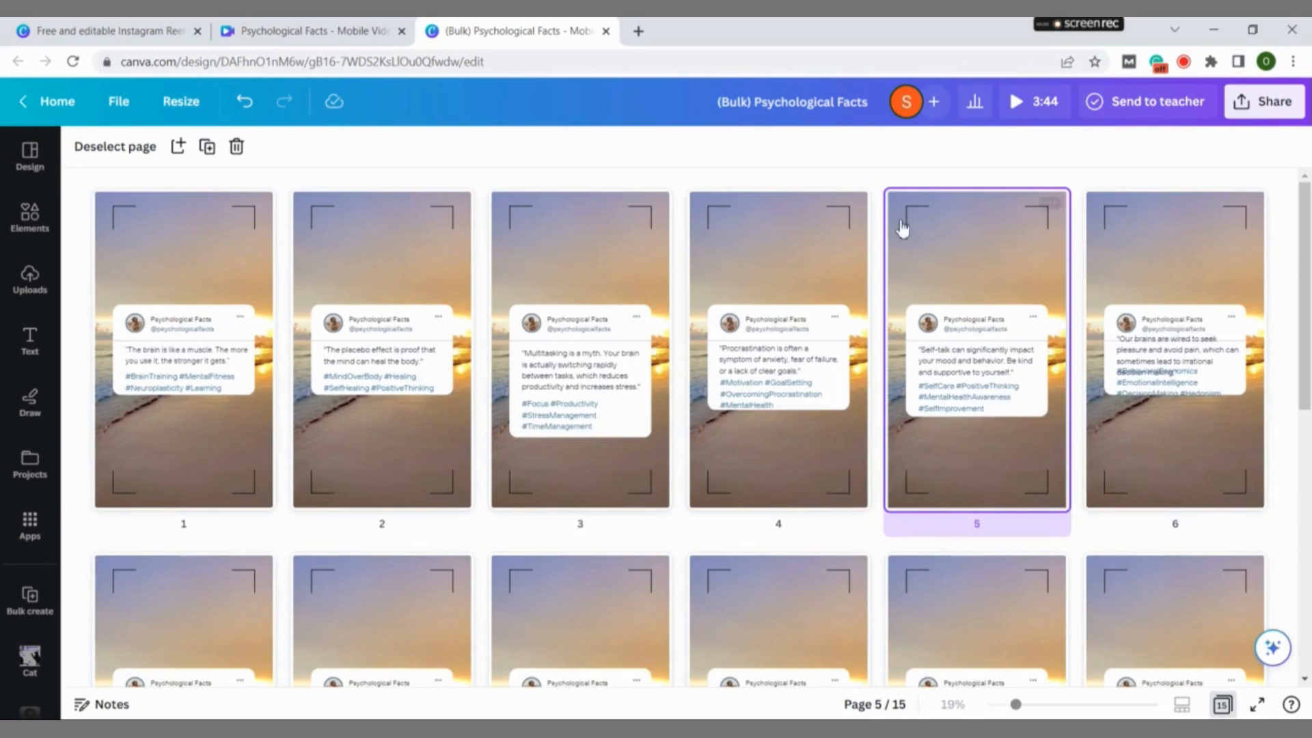